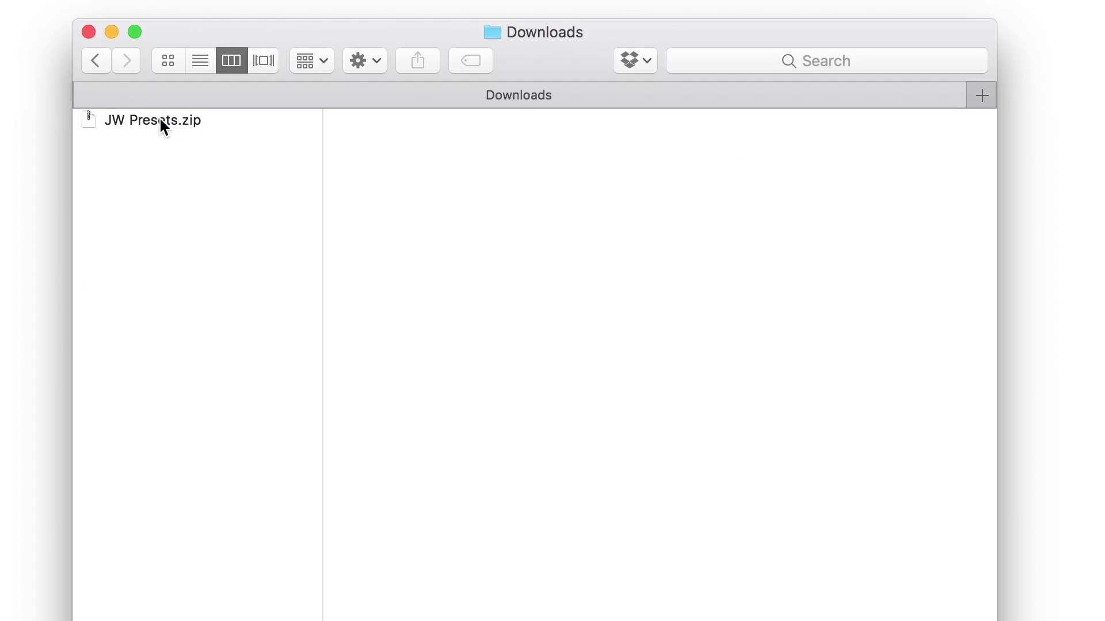
- Unzip JW Presets.zip and list the 15 .lrtemplate files in the JW Presets folder
{"action": "double_click", "coordinate": [171, 120]}
{"action": "left_click", "coordinate": [174, 121]}
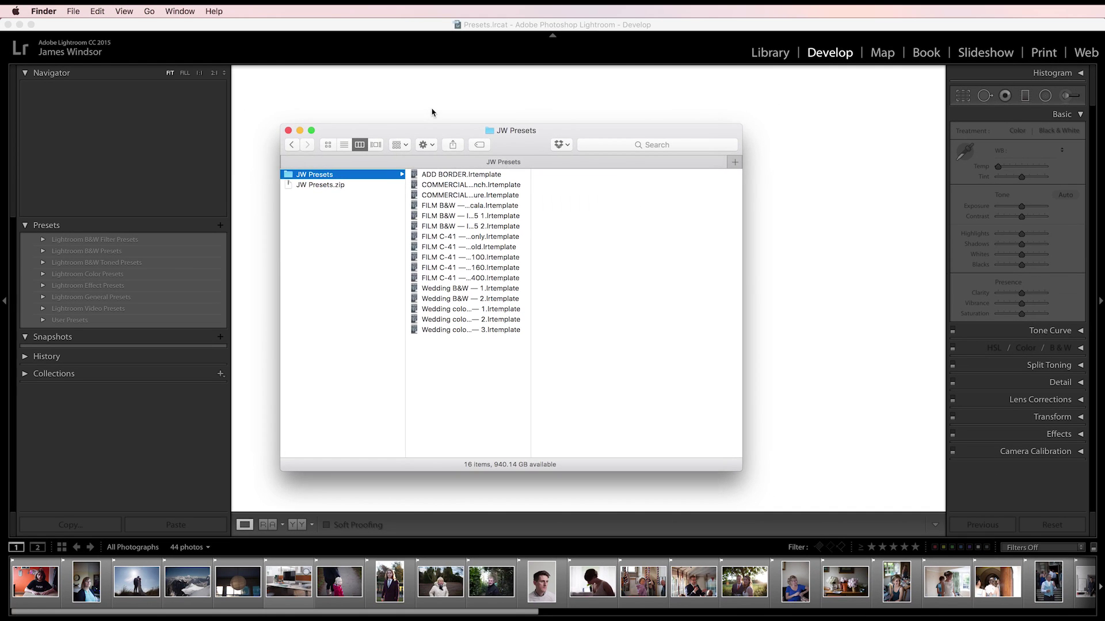
- Open Lightroom's Presets preferences and reveal the Lightroom presets folder in Finder
{"action": "left_click", "coordinate": [432, 107]}
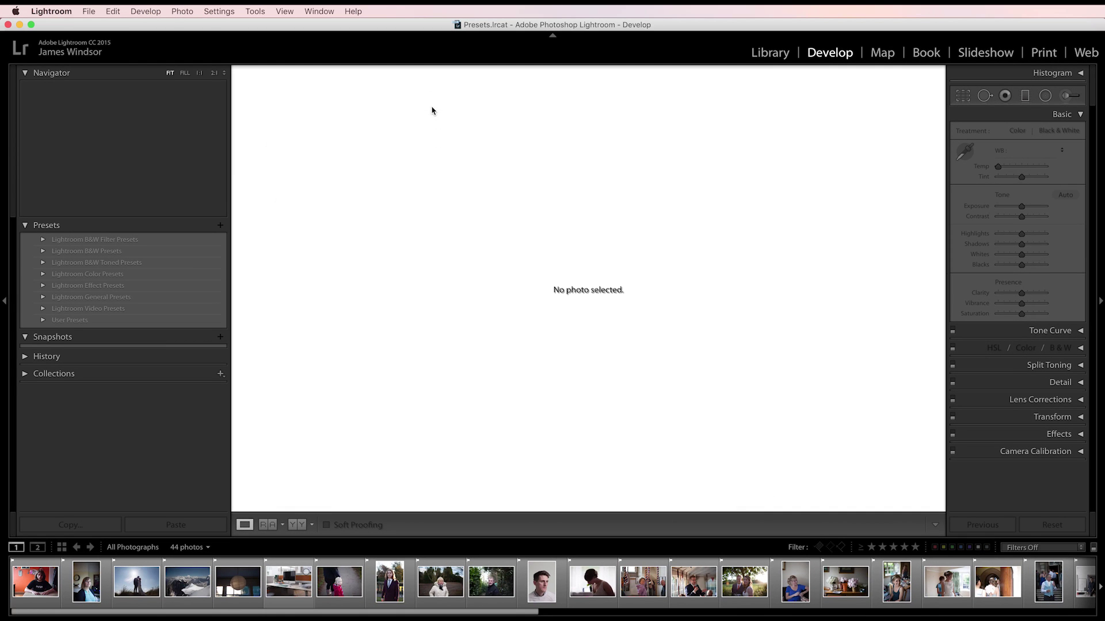
{"action": "left_click", "coordinate": [50, 11]}
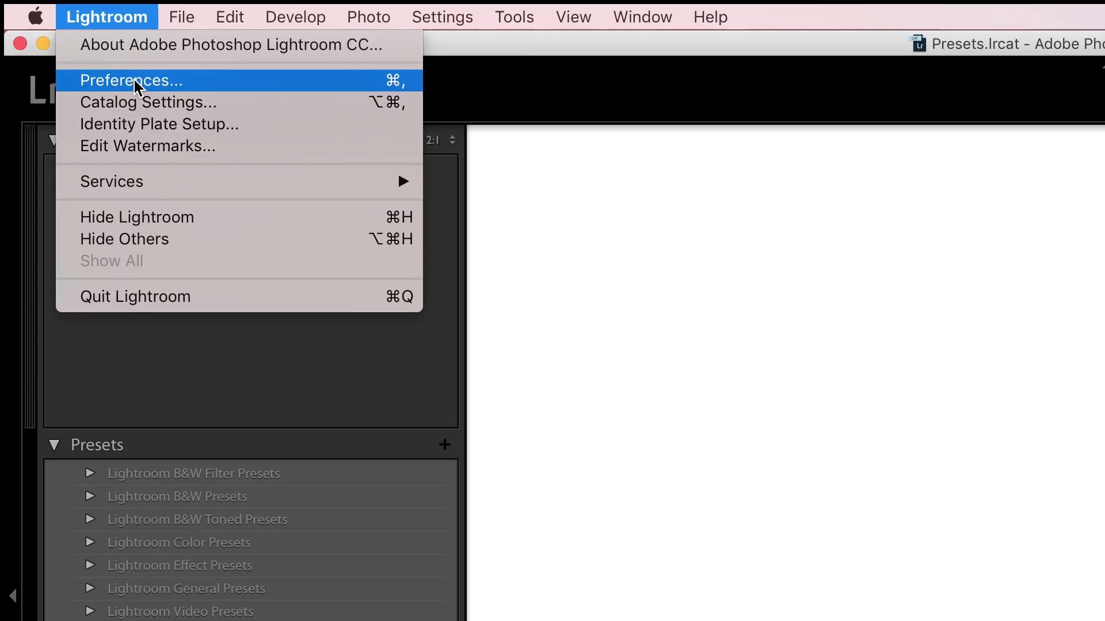
{"action": "left_click", "coordinate": [133, 80]}
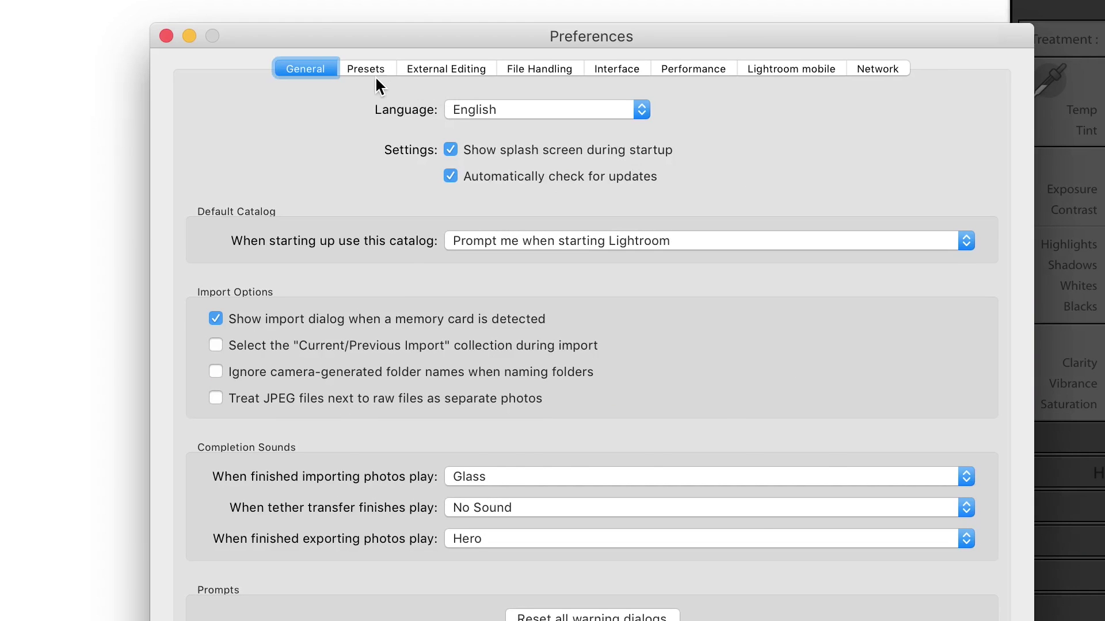
{"action": "left_click", "coordinate": [373, 69]}
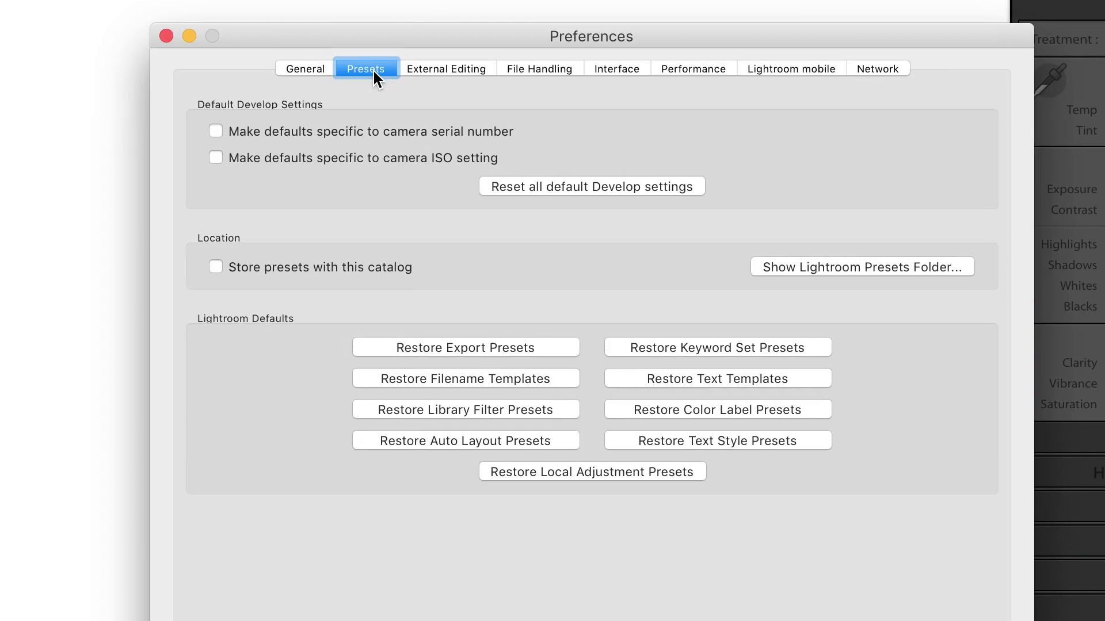
{"action": "left_click", "coordinate": [803, 267]}
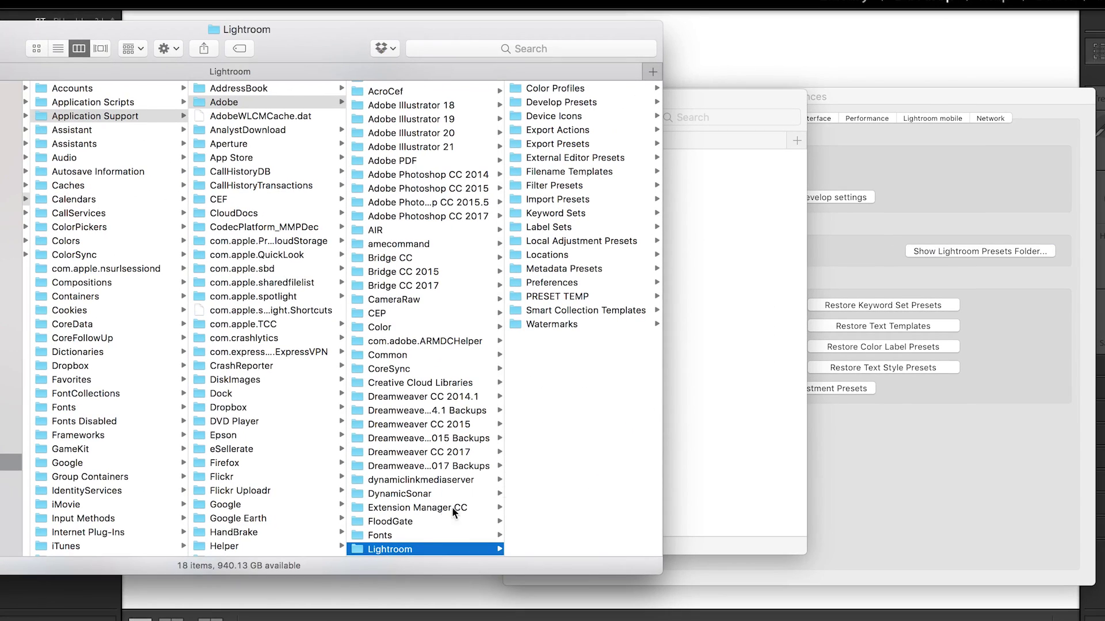
- Copy the JW Presets folder into Develop Presets, then close the Downloads and presets Finder windows
{"action": "left_click", "coordinate": [549, 101]}
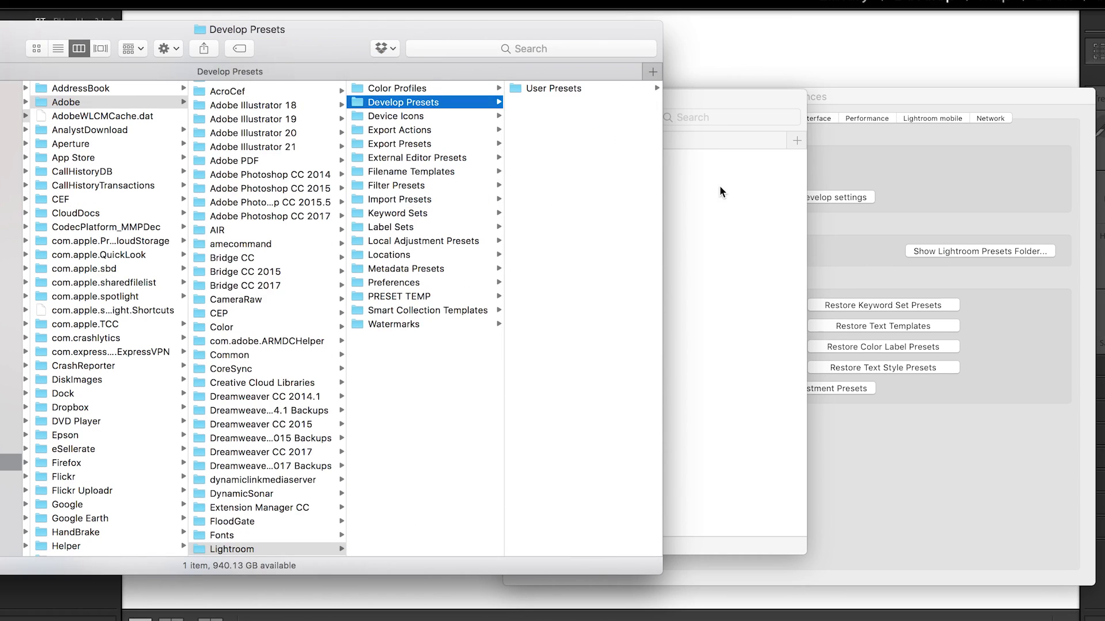
{"action": "left_click", "coordinate": [720, 187]}
{"action": "left_click_drag", "start_coordinate": [313, 101], "coordinate": [758, 252]}
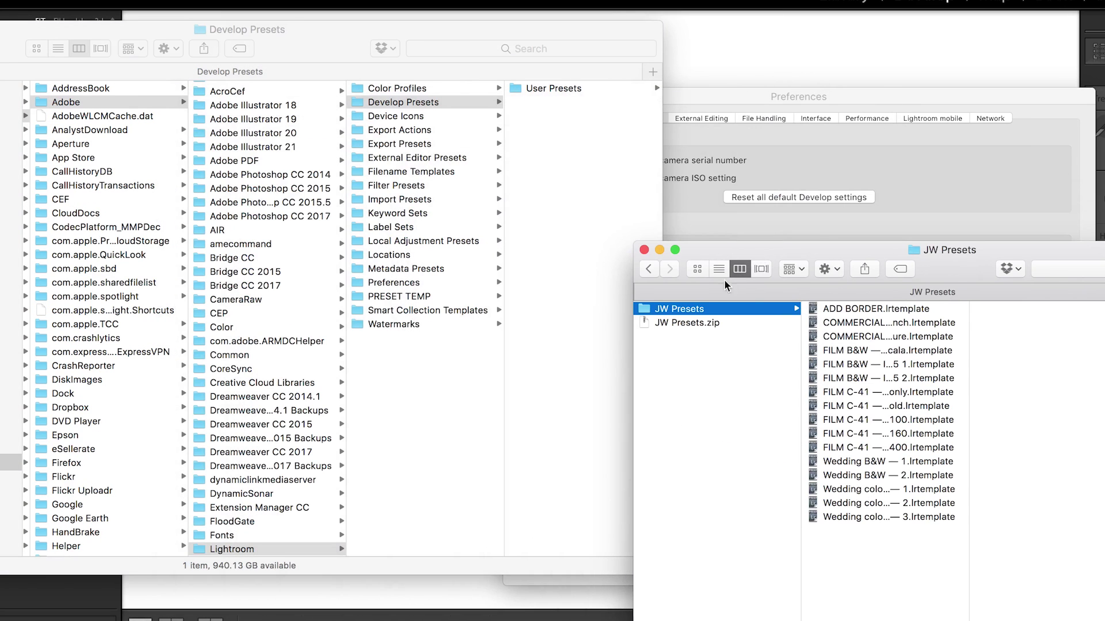
{"action": "left_click_drag", "start_coordinate": [655, 309], "coordinate": [547, 155]}
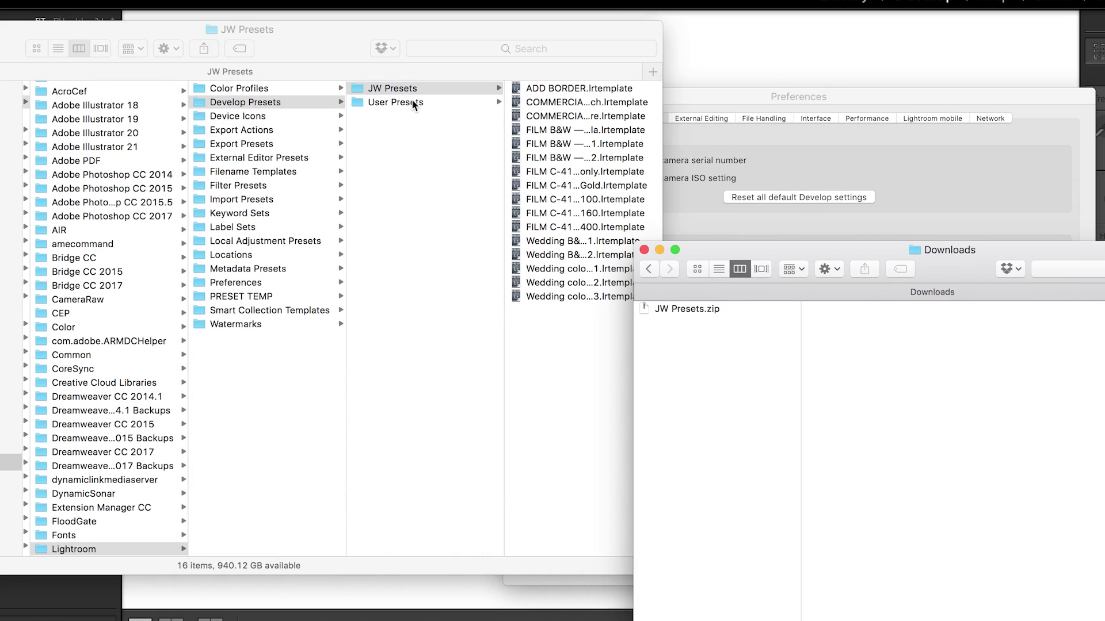
{"action": "left_click", "coordinate": [643, 250]}
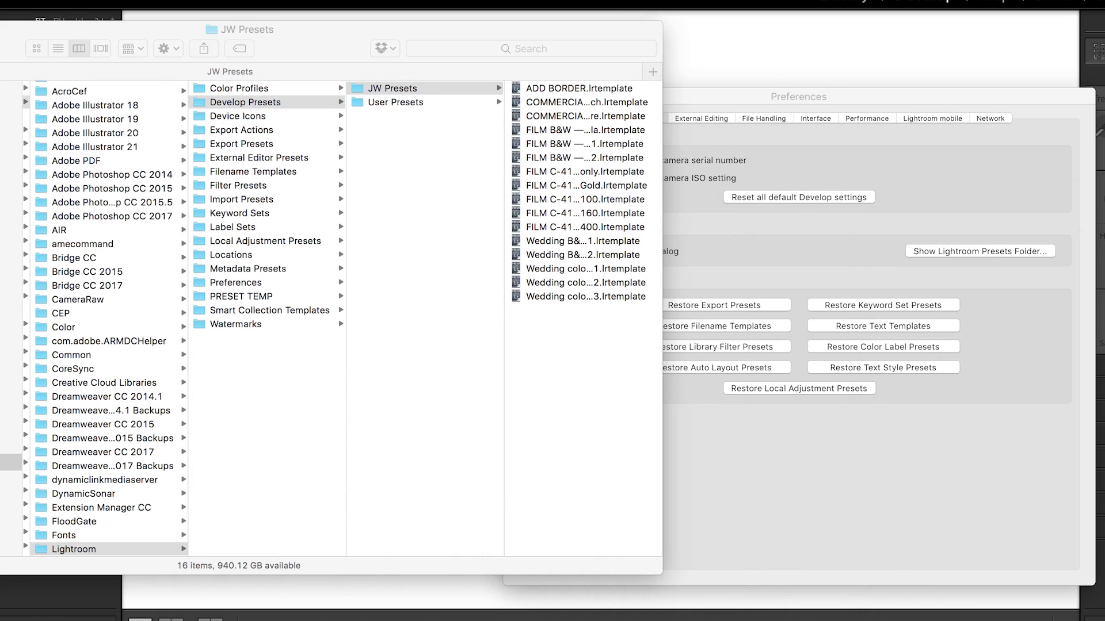
{"action": "key", "text": "super+w"}
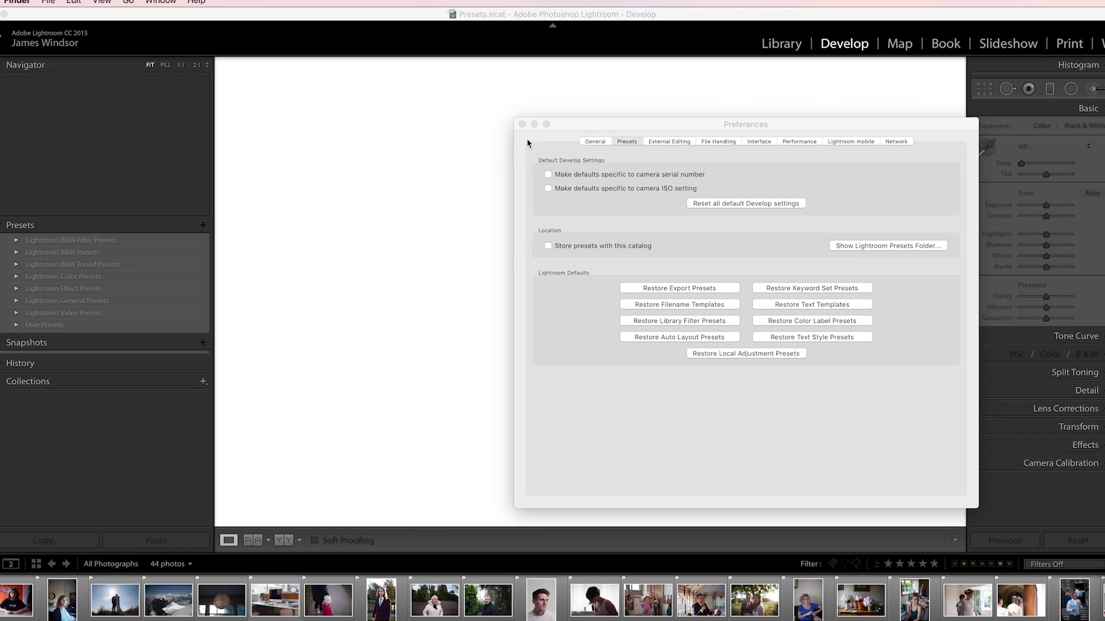
- Back in Lightroom, expand the JW Presets group to list its 15 presets
{"action": "left_click", "coordinate": [595, 134]}
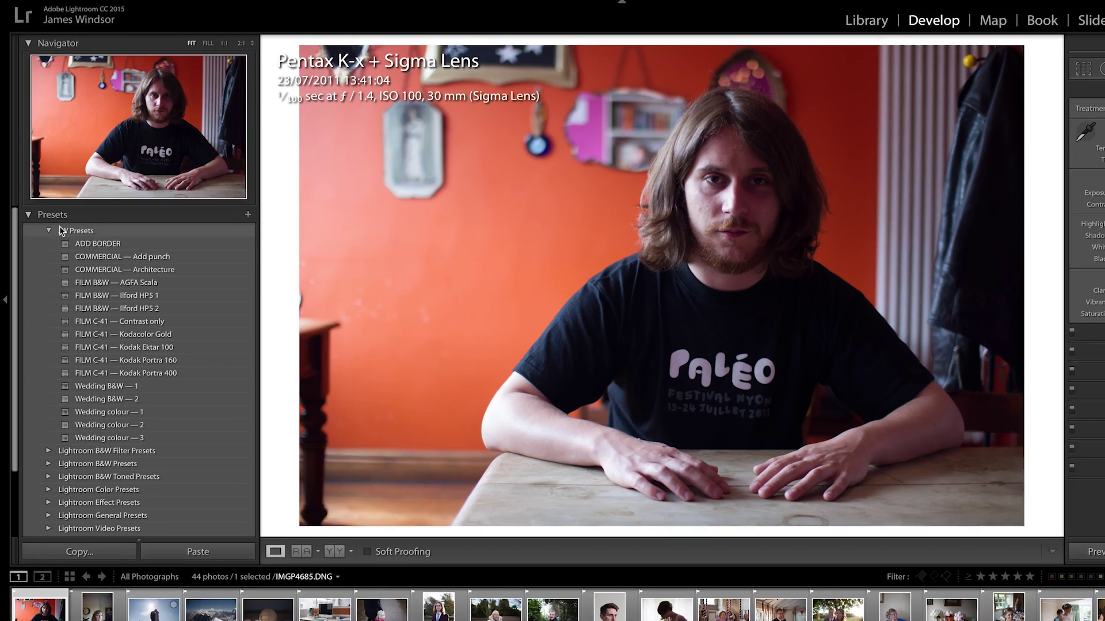
{"action": "left_click", "coordinate": [43, 239]}
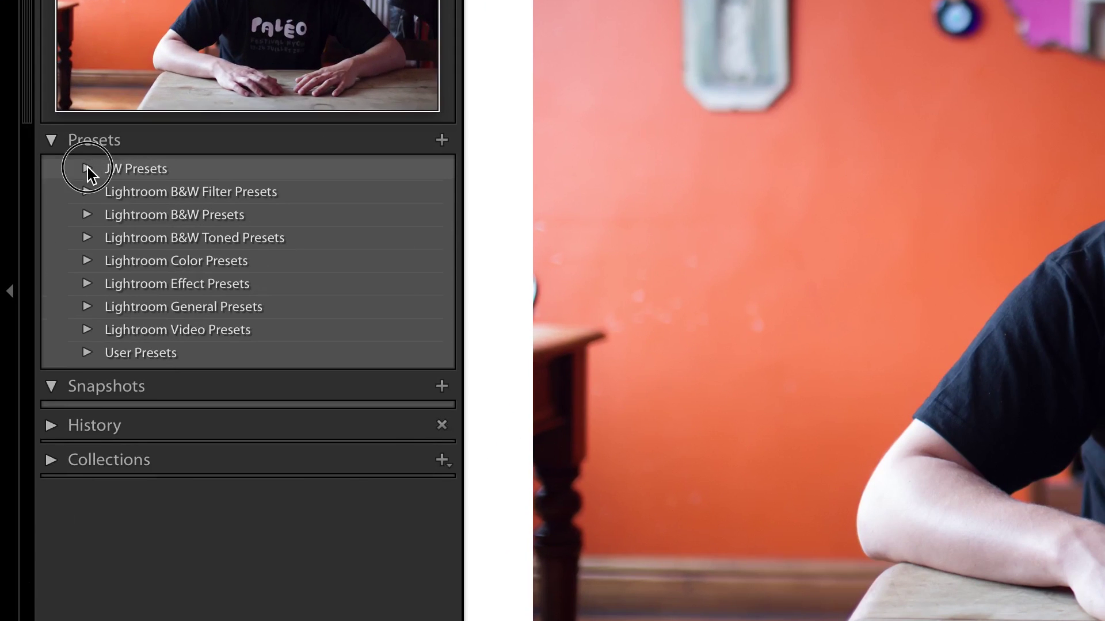
{"action": "left_click", "coordinate": [88, 166]}
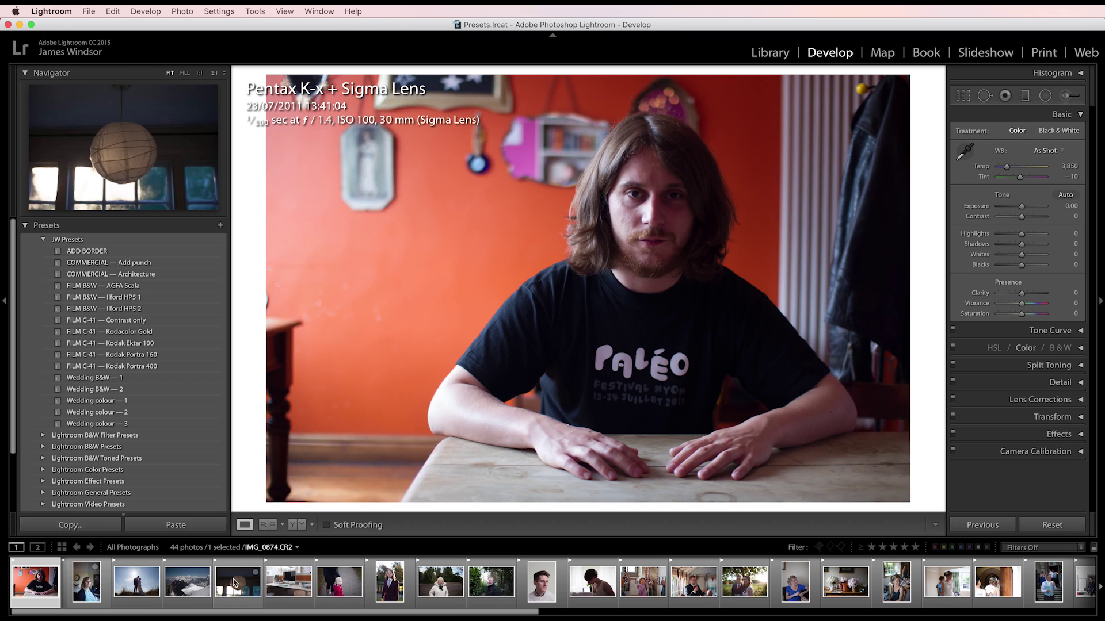
- Browse the filmstrip to the pink-shirt street photo
{"action": "left_click", "coordinate": [238, 580]}
{"action": "left_click", "coordinate": [944, 613]}
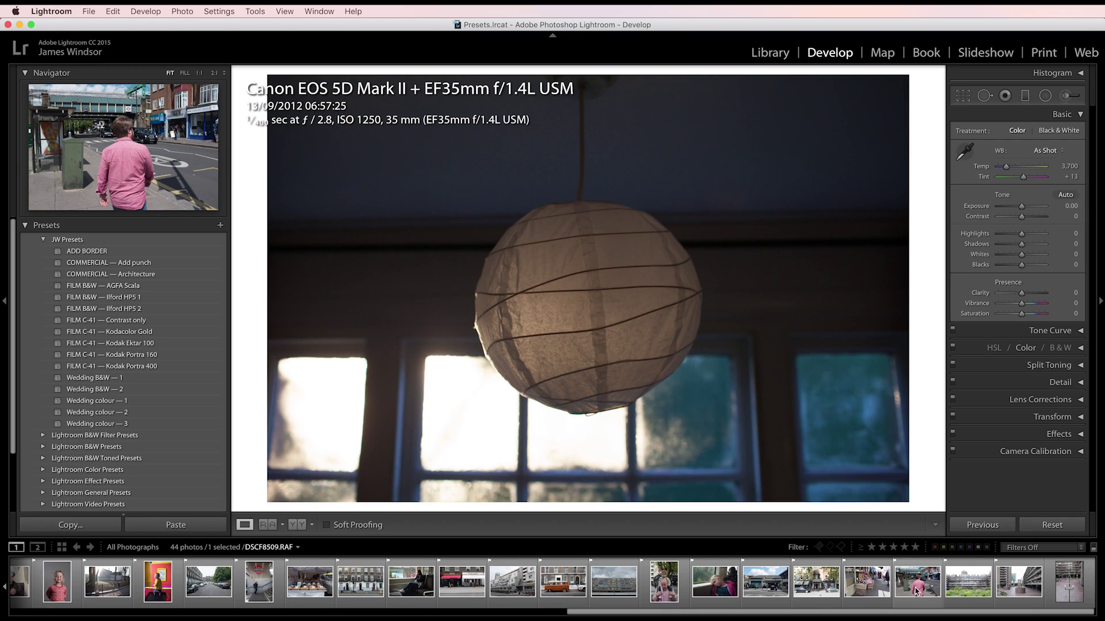
{"action": "left_click", "coordinate": [920, 581]}
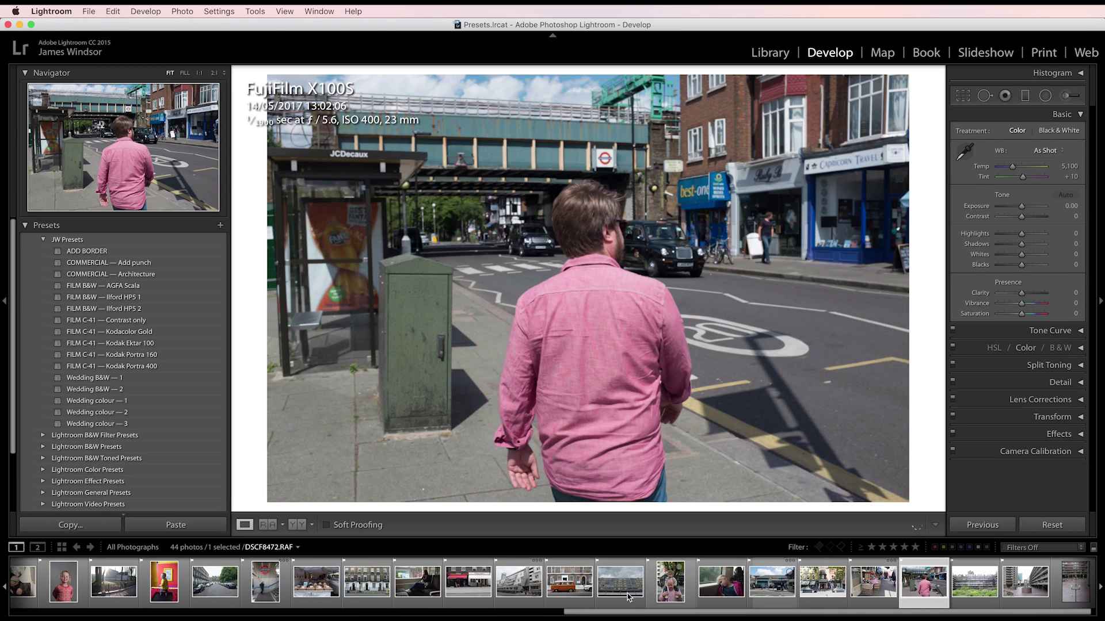
{"action": "left_click", "coordinate": [560, 612]}
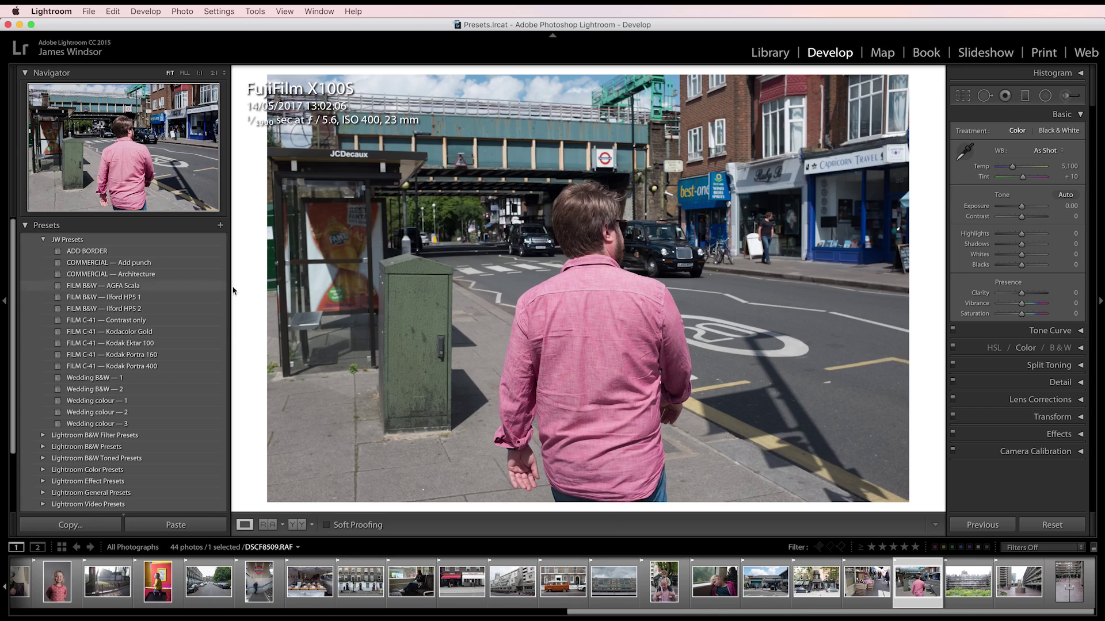
- Give the apartment-block photo COMMERCIAL — Architecture at +0.85 exposure, then move to the courtyard photo
{"action": "left_click", "coordinate": [614, 583]}
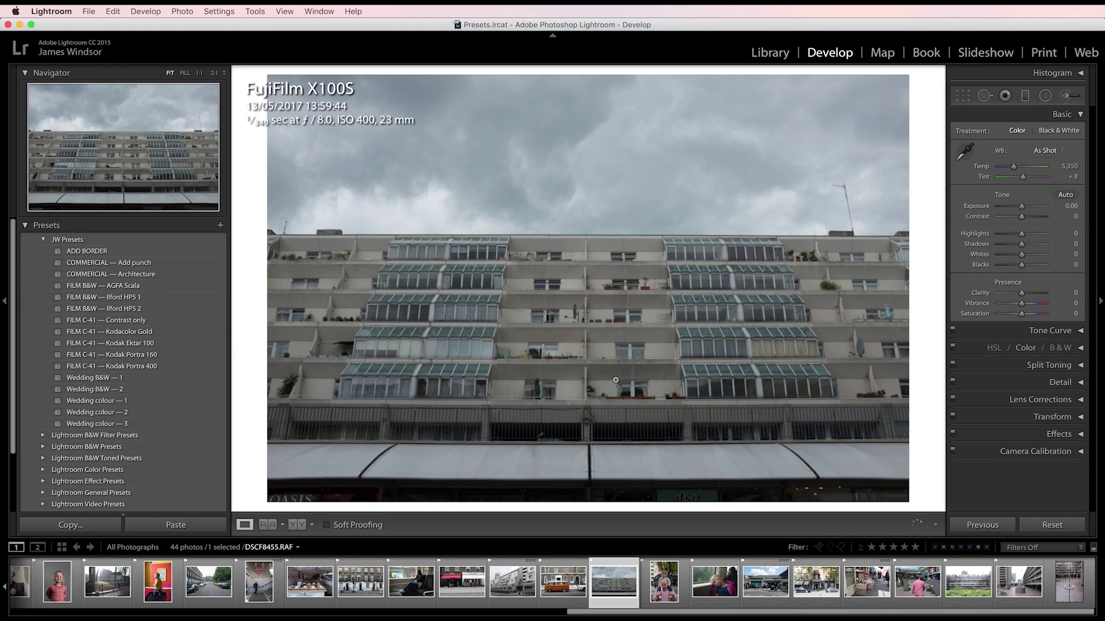
{"action": "left_click", "coordinate": [155, 262]}
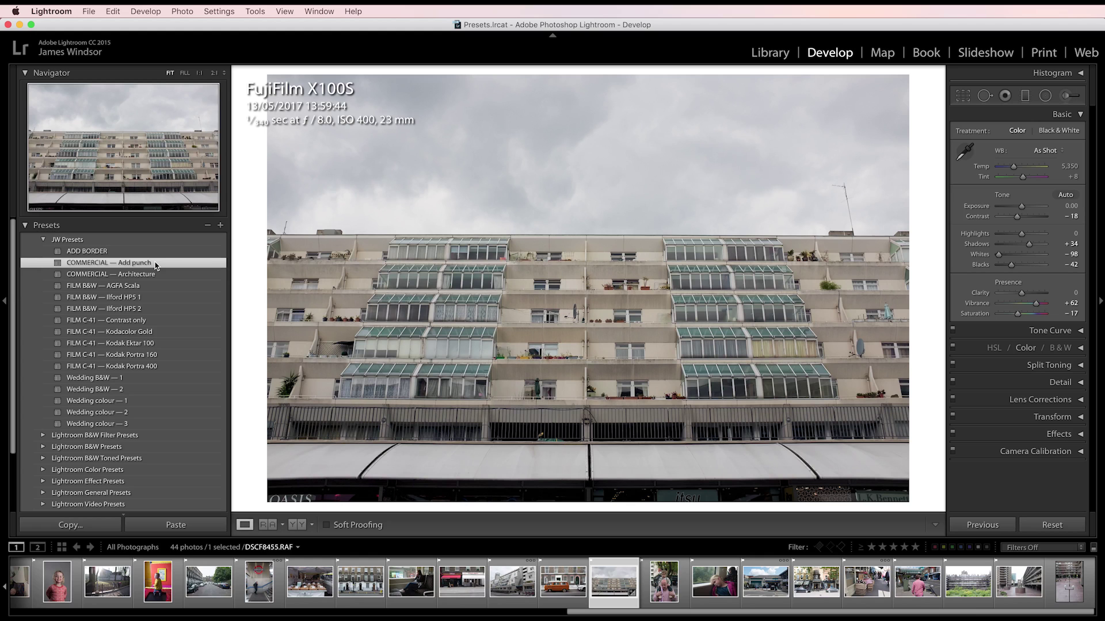
{"action": "left_click", "coordinate": [157, 275]}
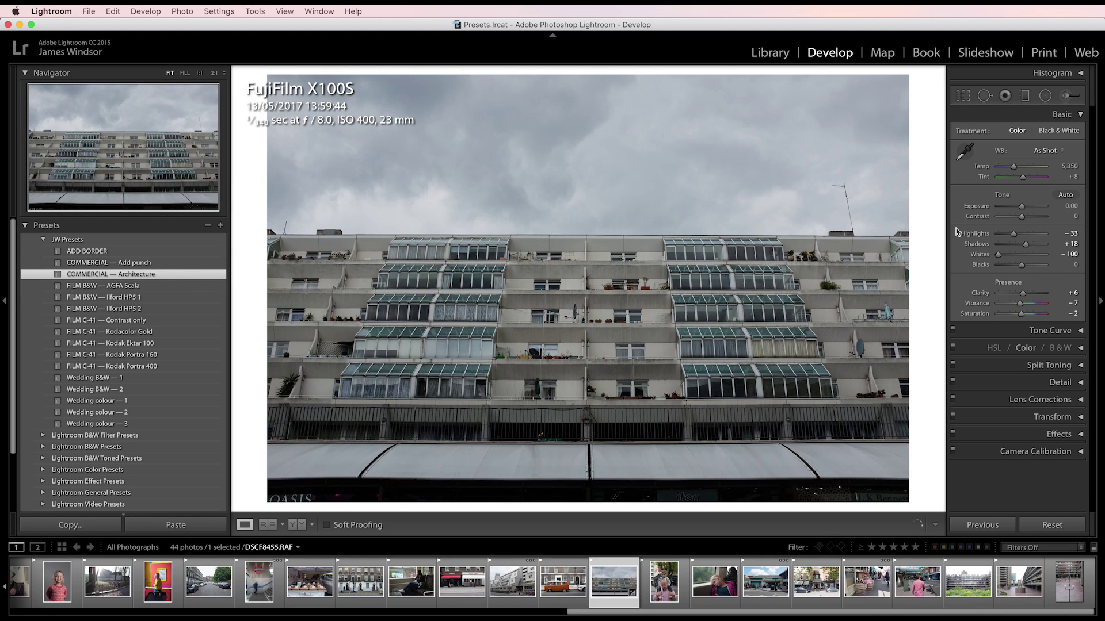
{"action": "left_click_drag", "start_coordinate": [1023, 209], "coordinate": [1028, 210]}
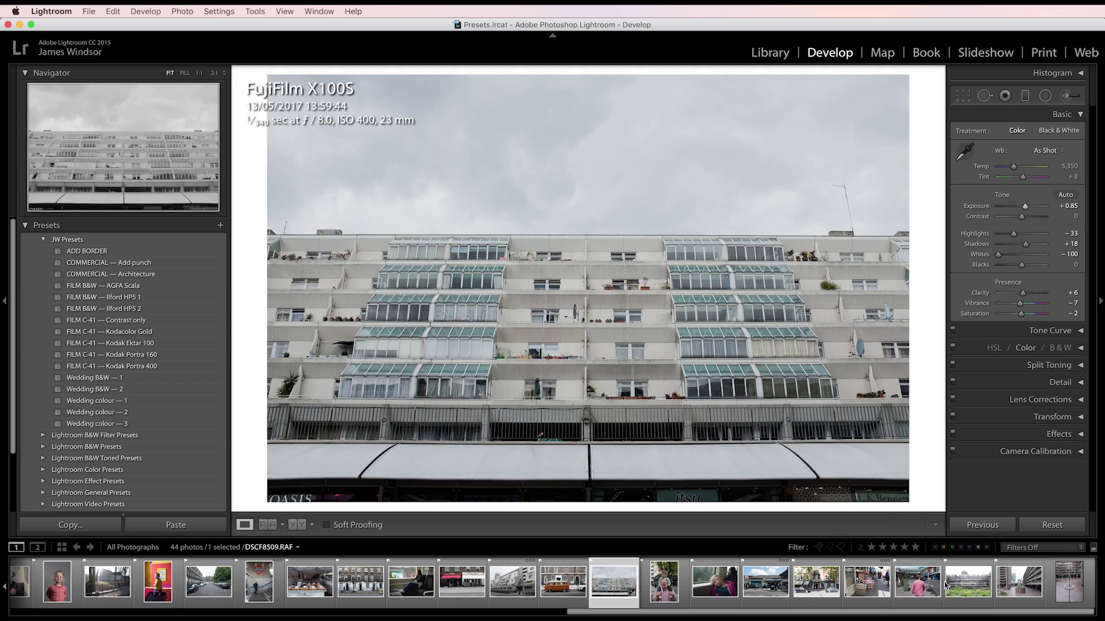
{"action": "left_click", "coordinate": [1018, 588]}
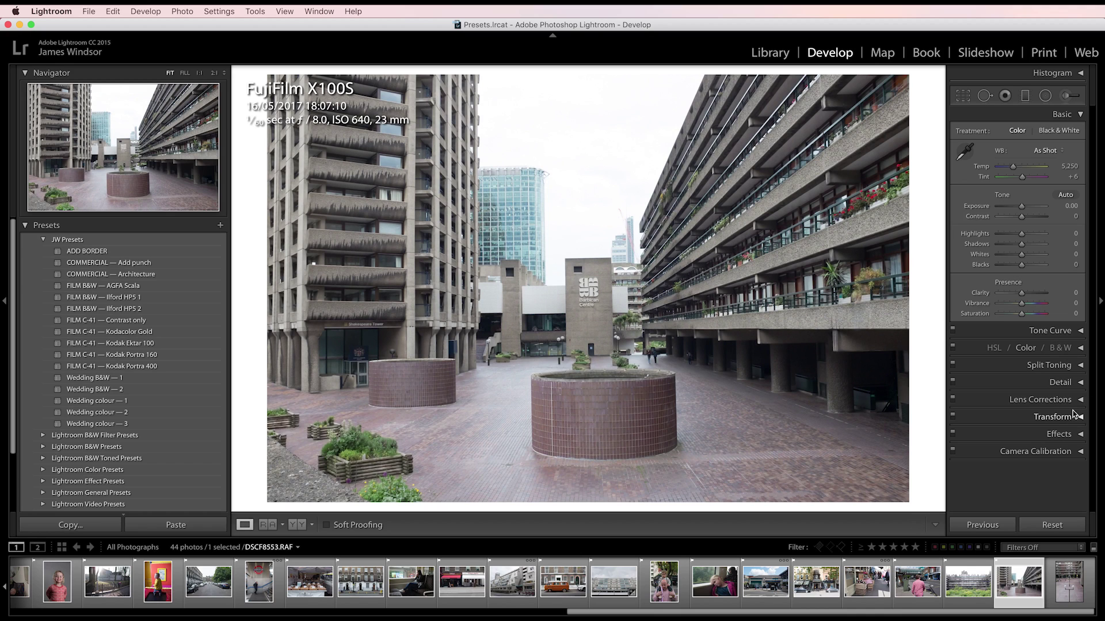
- Expand Transform and apply COMMERCIAL — Architecture to the courtyard tower-block photo
{"action": "left_click", "coordinate": [1074, 416]}
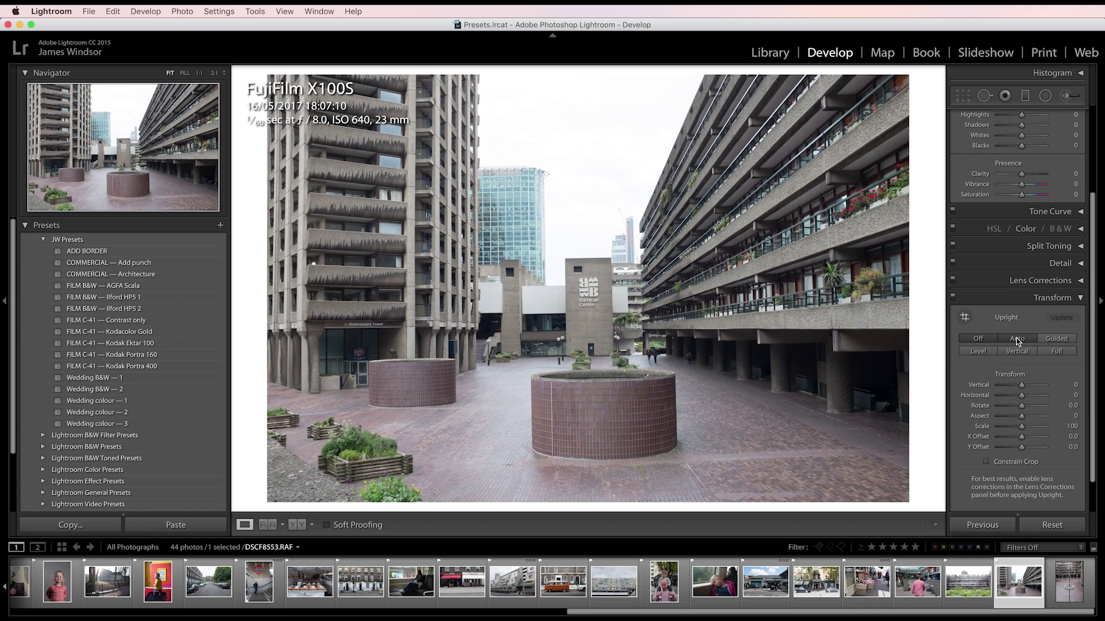
{"action": "left_click", "coordinate": [110, 274]}
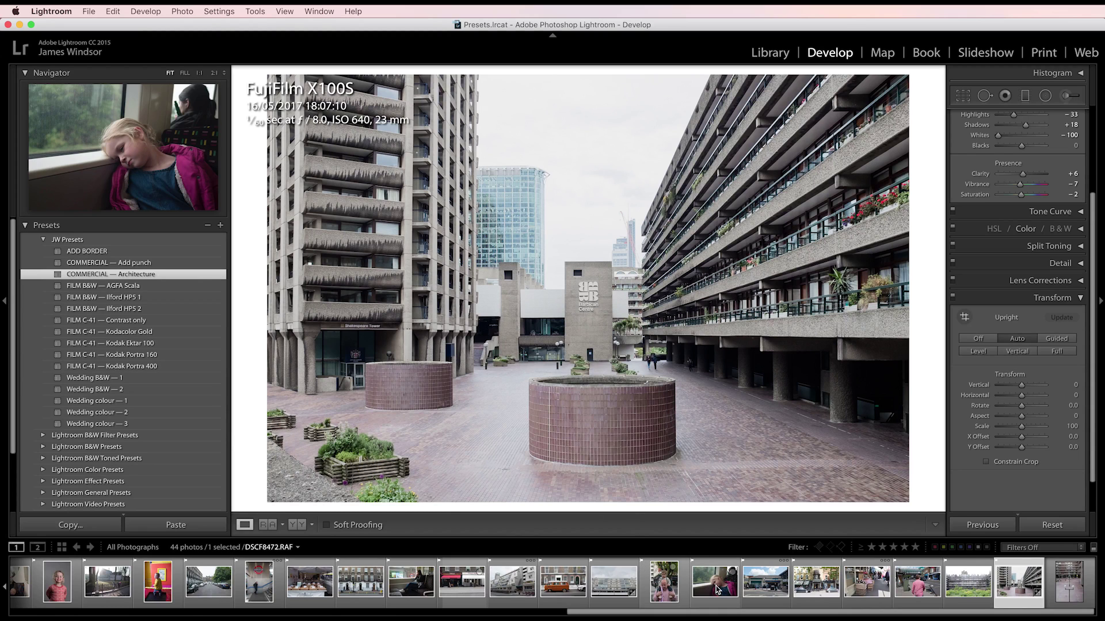
- Apply FILM B&W — AGFA Scala to the winter-coat portrait, trying then undoing ADD BORDER
{"action": "scroll", "coordinate": [716, 590], "scroll_direction": "up", "scroll_amount": 10}
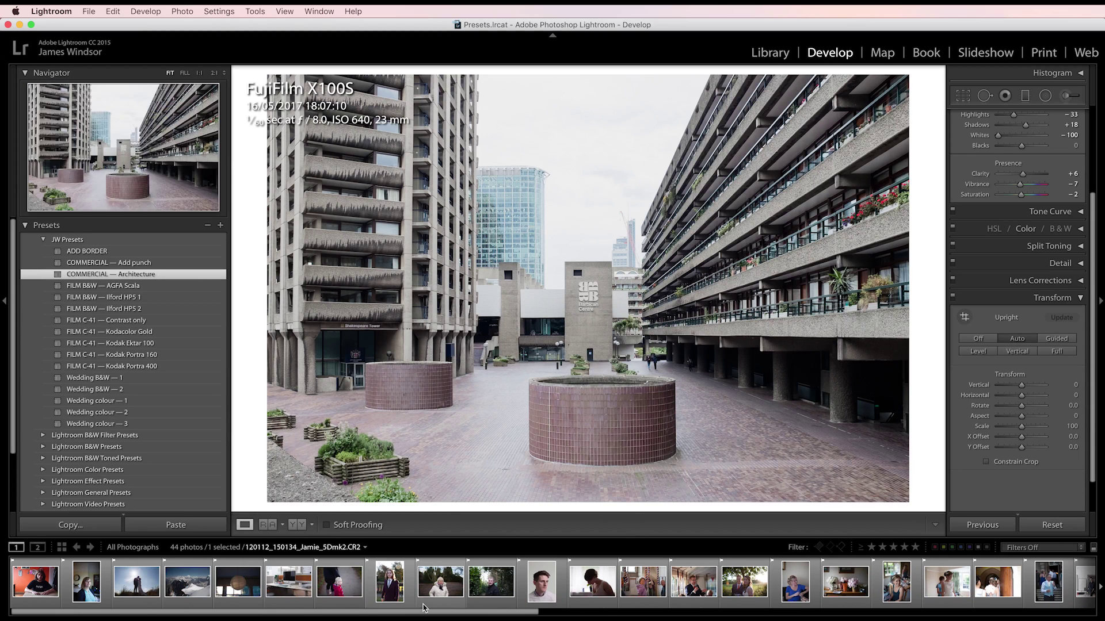
{"action": "left_click", "coordinate": [447, 586]}
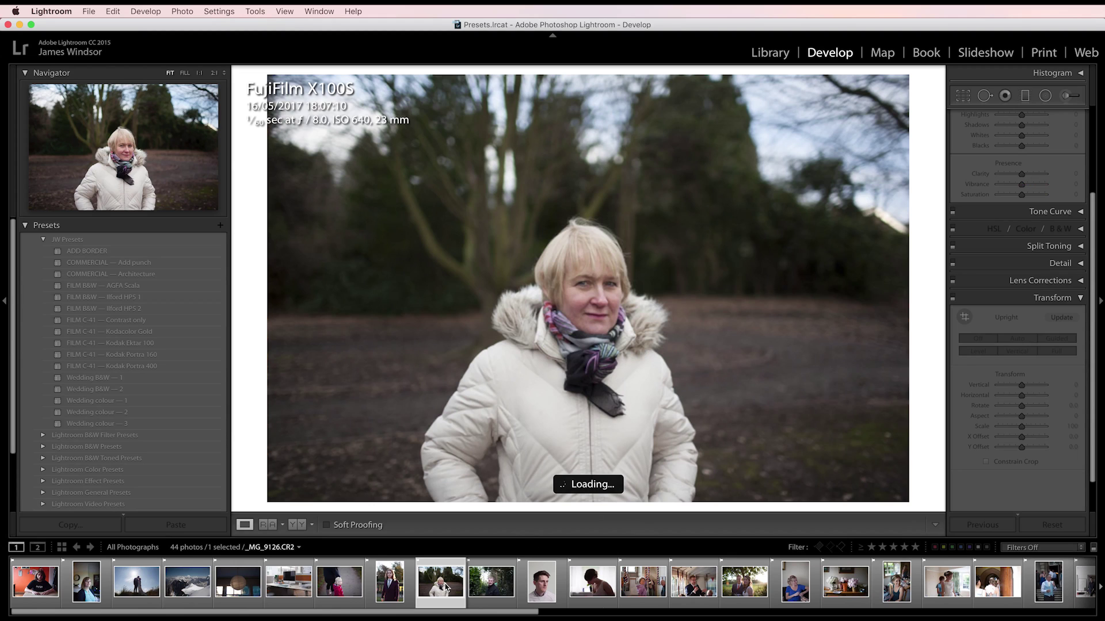
{"action": "left_click", "coordinate": [145, 292]}
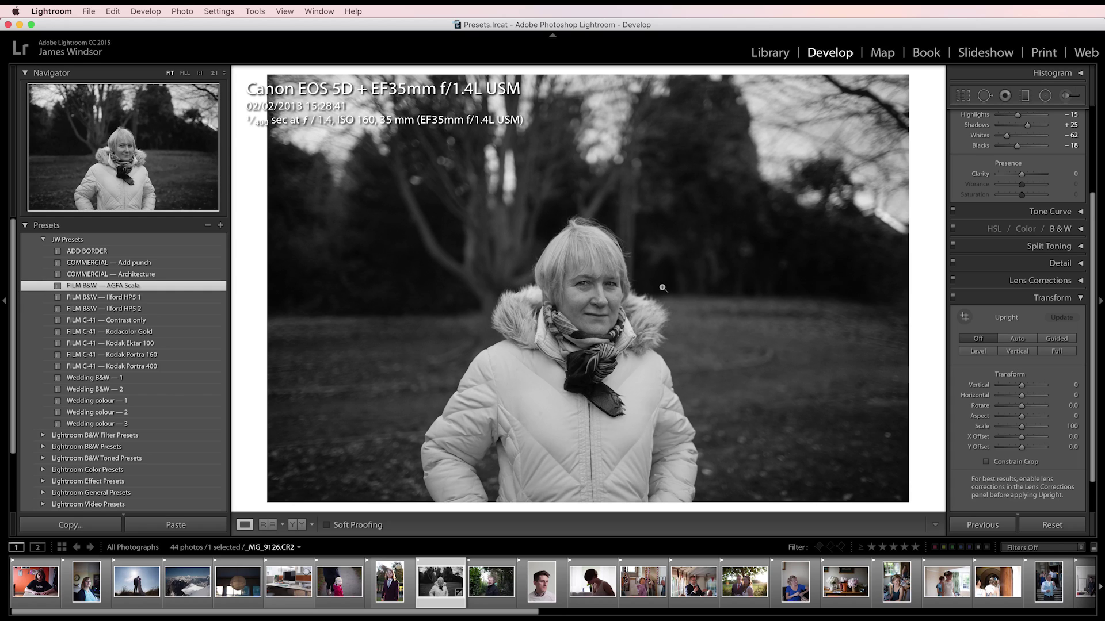
{"action": "left_click", "coordinate": [96, 252]}
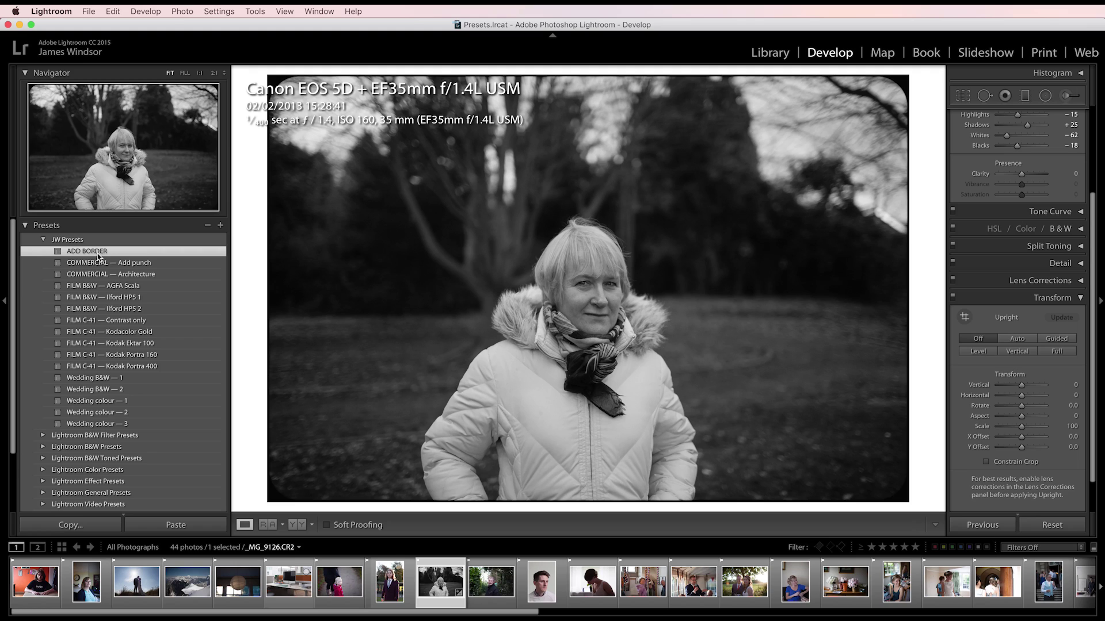
{"action": "key", "text": "super+z"}
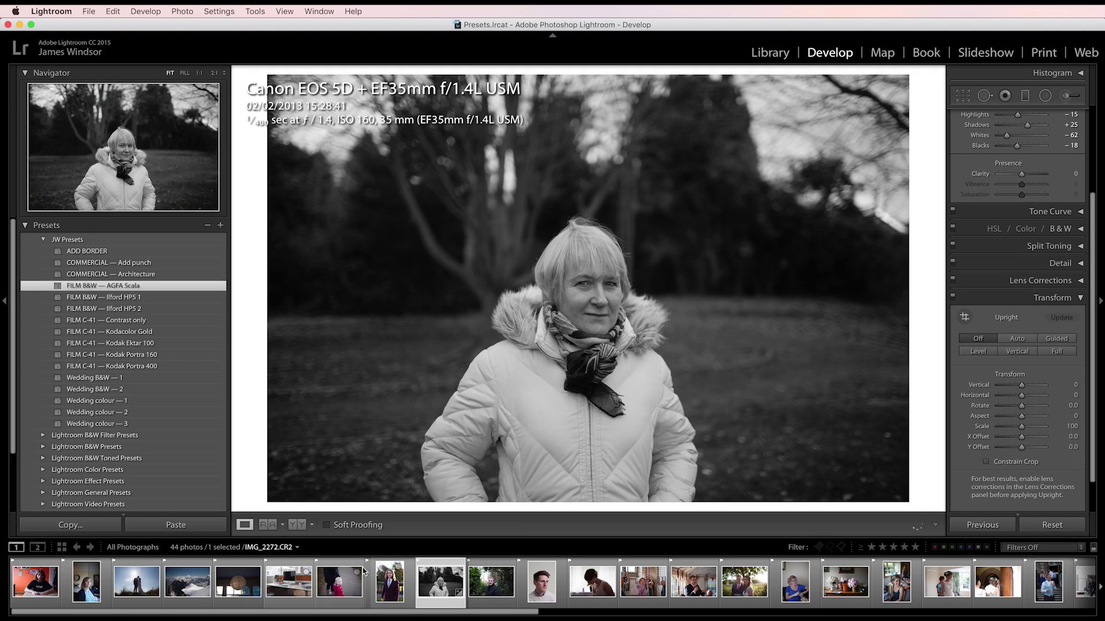
- Apply FILM B&W — AGFA Scala to the suited man, man-and-child, and toddler playroom photos
{"action": "left_click", "coordinate": [390, 588]}
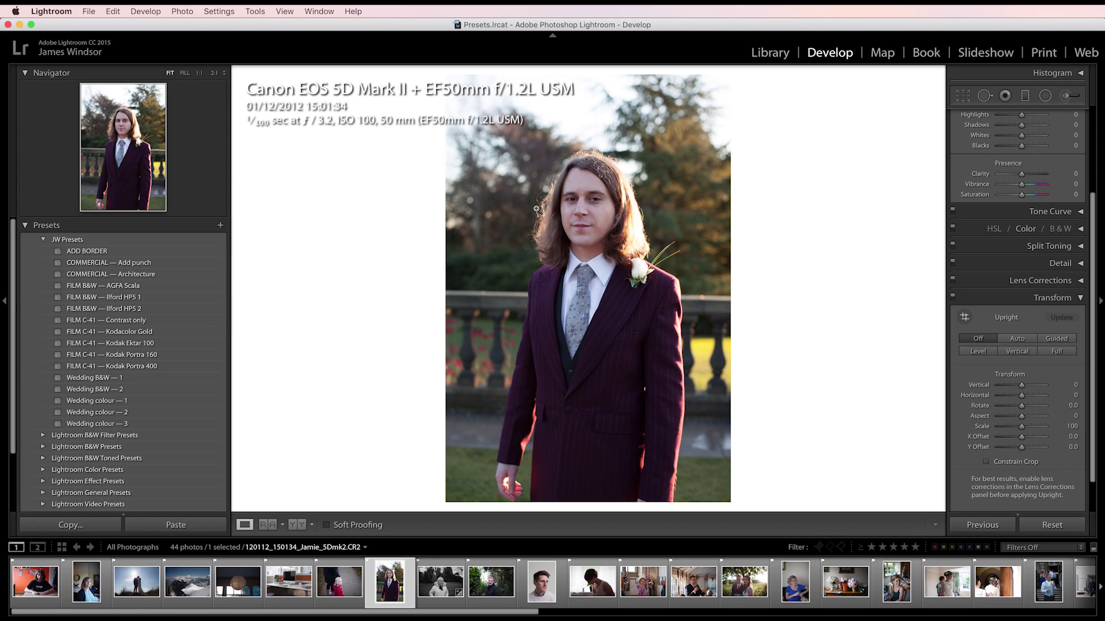
{"action": "left_click", "coordinate": [167, 288]}
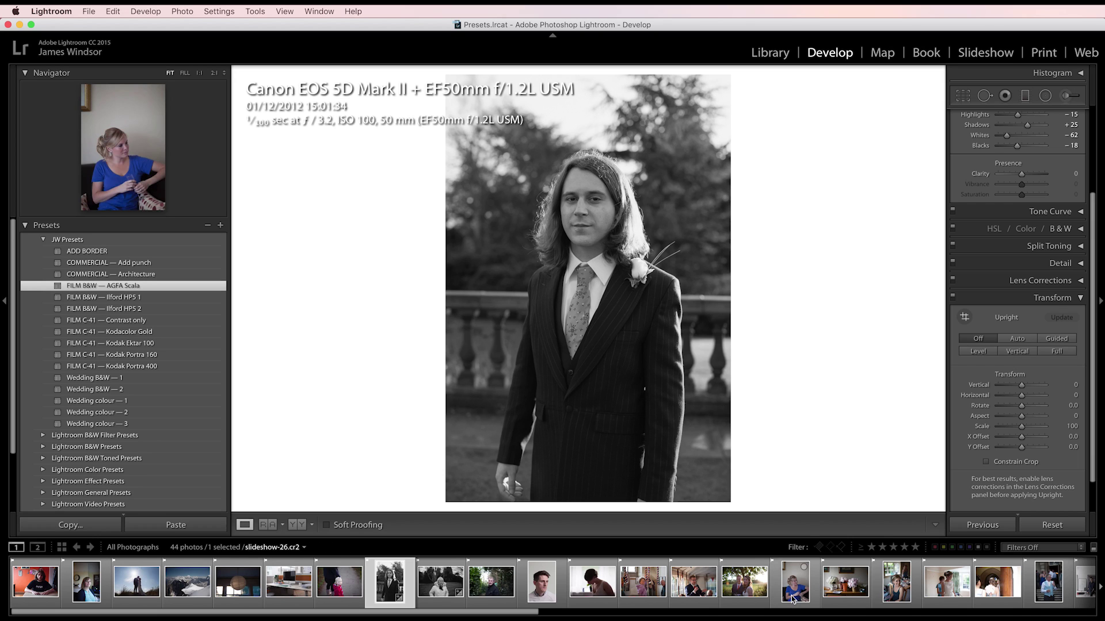
{"action": "scroll", "coordinate": [794, 593], "scroll_direction": "down", "scroll_amount": 5}
{"action": "left_click", "coordinate": [585, 590]}
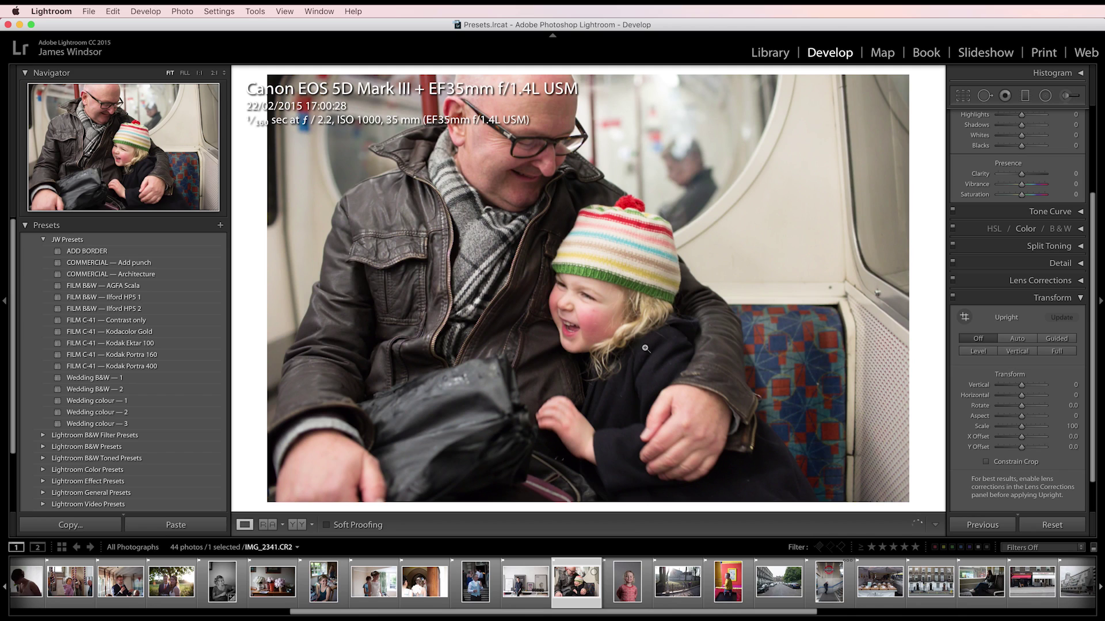
{"action": "left_click", "coordinate": [158, 285]}
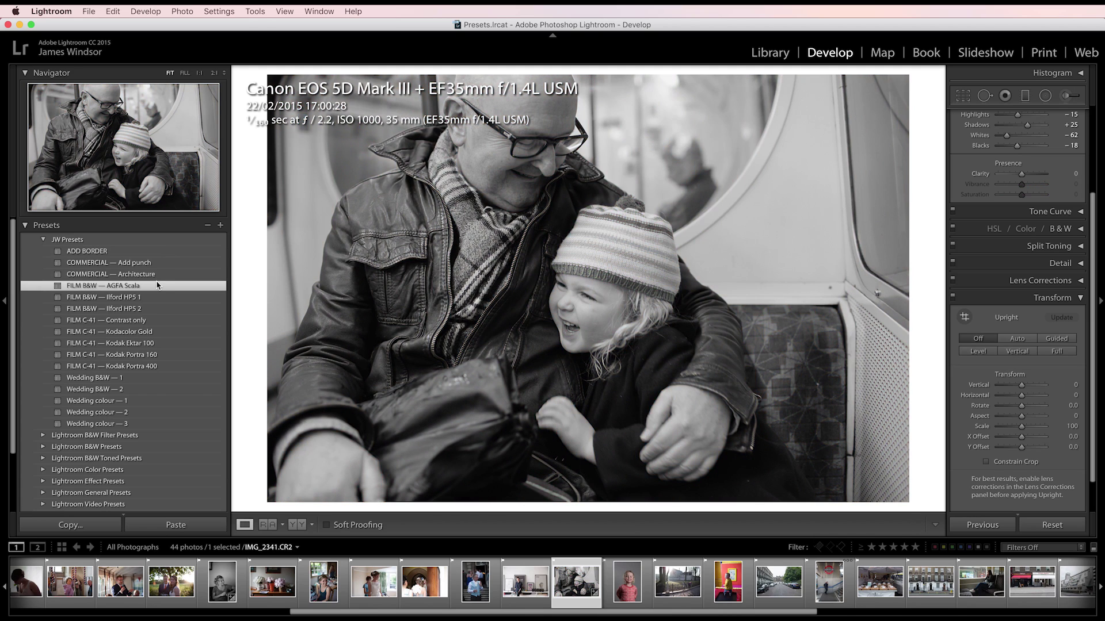
{"action": "left_click", "coordinate": [728, 583]}
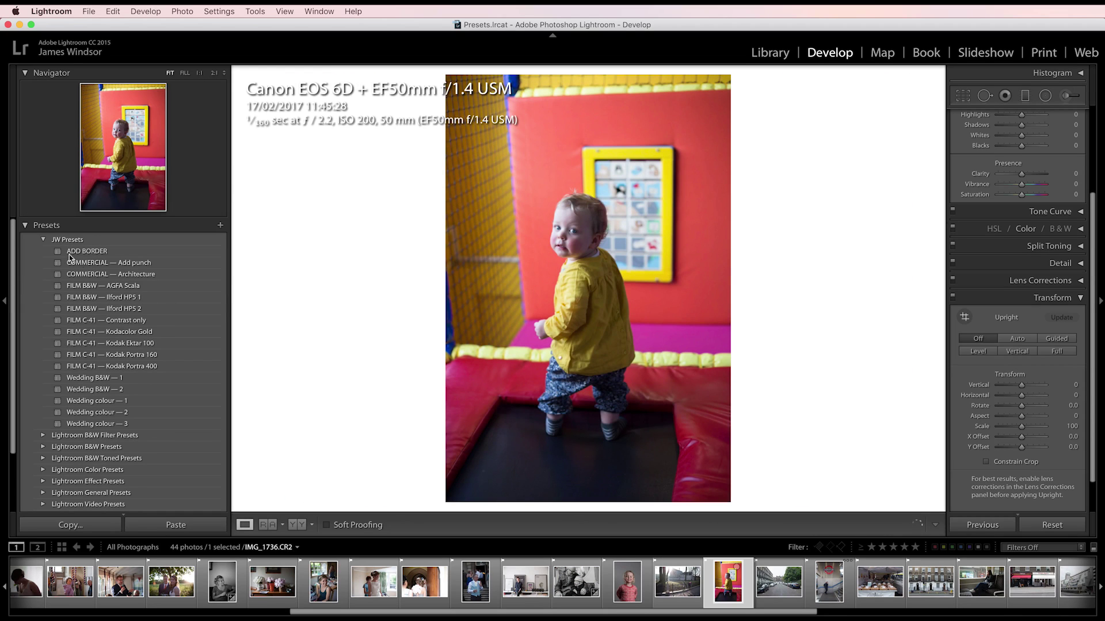
{"action": "left_click", "coordinate": [126, 287]}
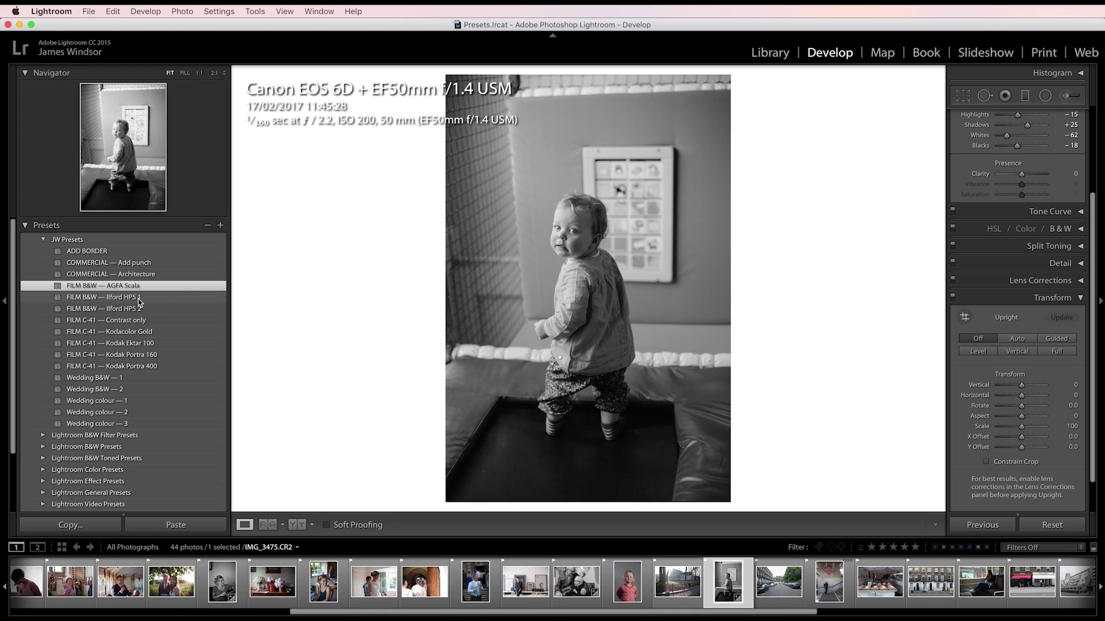
- Compare Ilford HP5 1 and HP5 2 at 1:1 on the toddler photo, settling on HP5 2
{"action": "left_click", "coordinate": [138, 298]}
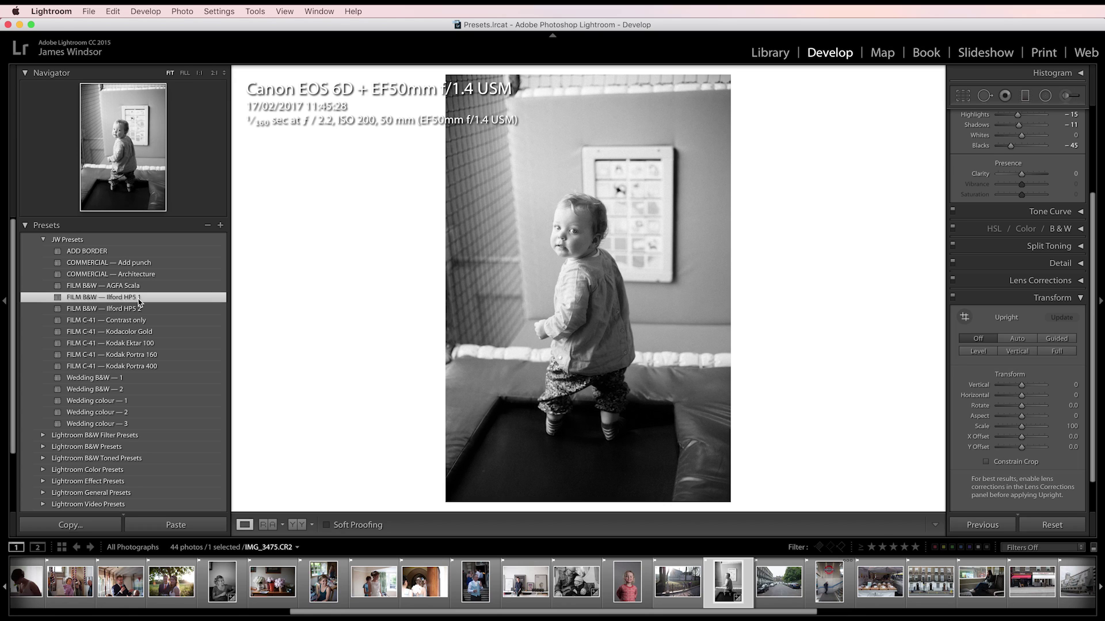
{"action": "left_click", "coordinate": [541, 219]}
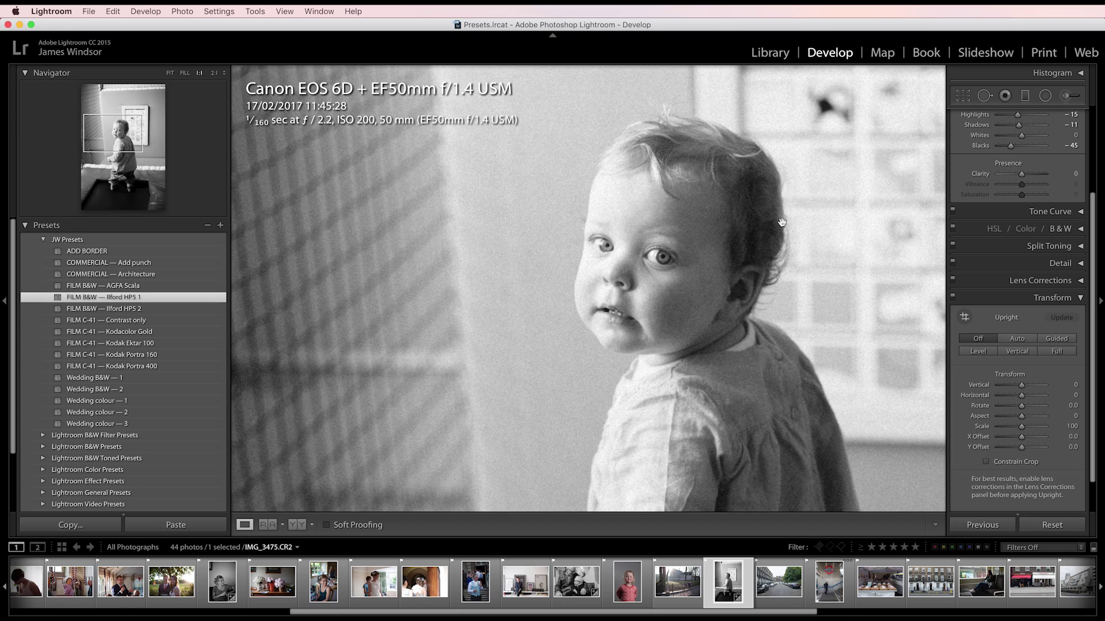
{"action": "left_click", "coordinate": [175, 311]}
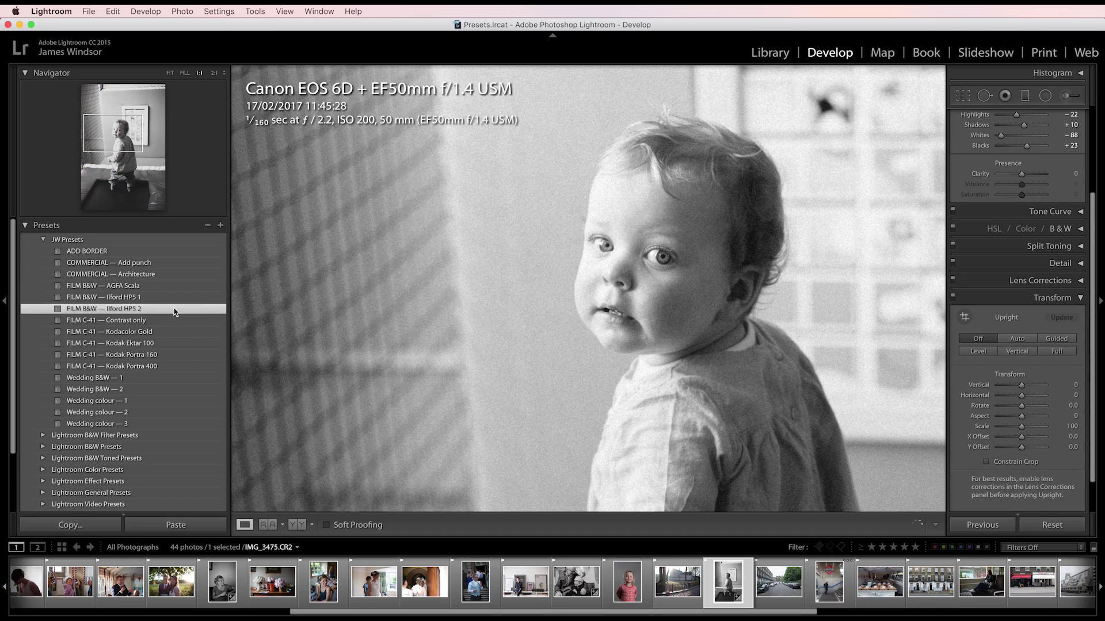
{"action": "left_click", "coordinate": [517, 325]}
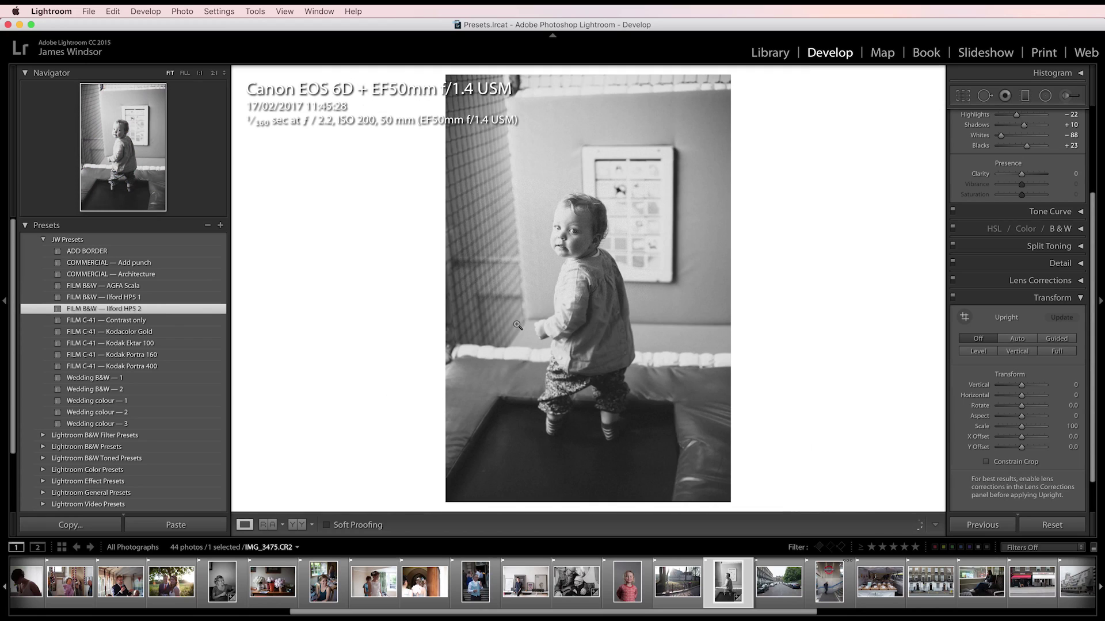
{"action": "left_click", "coordinate": [161, 298]}
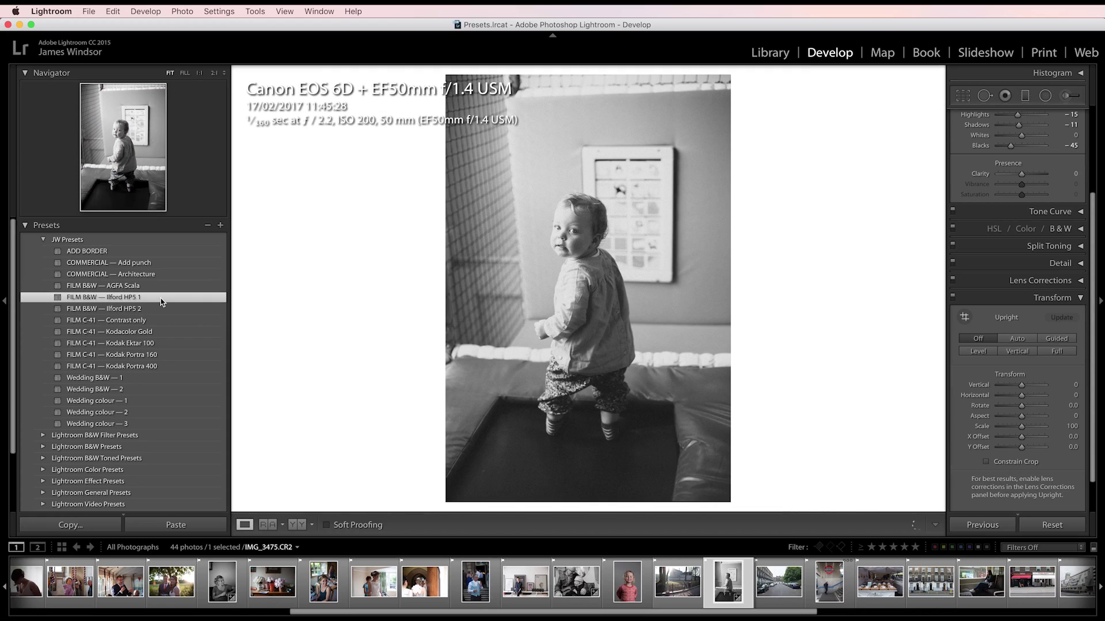
{"action": "left_click", "coordinate": [160, 310]}
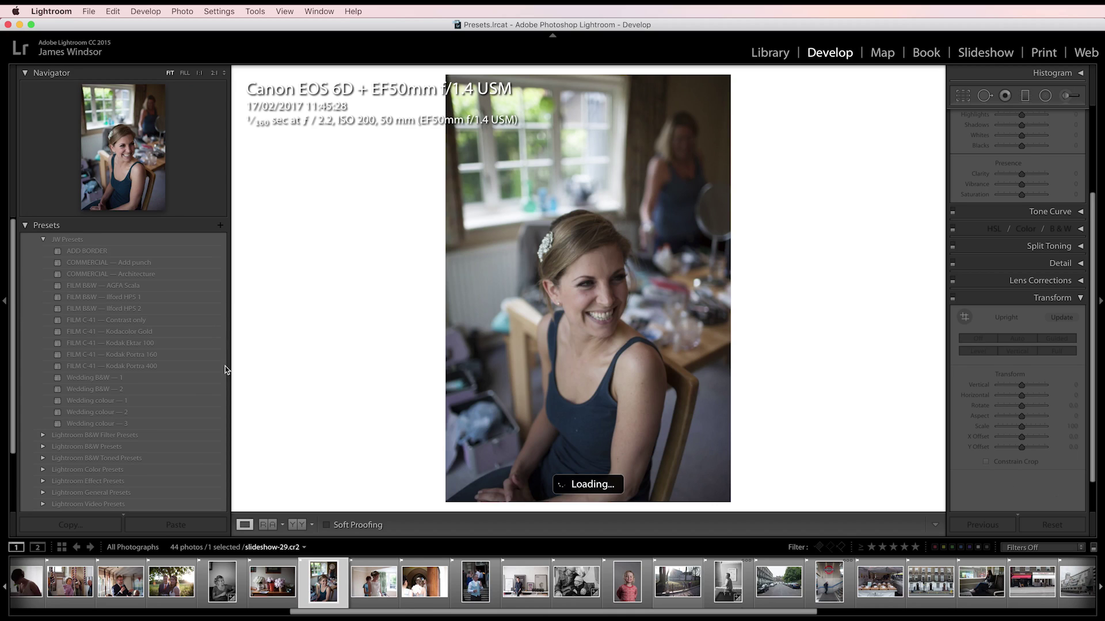
- Try Ilford HP5 2 and HP5 1 on the bride photo, then reset it to colour
{"action": "left_click", "coordinate": [161, 310]}
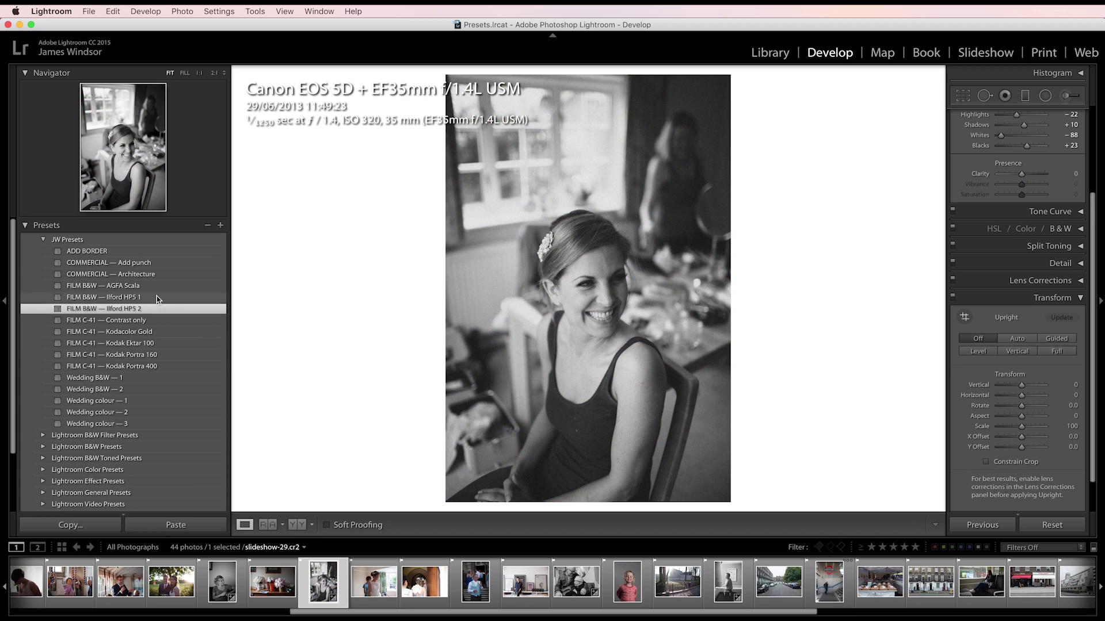
{"action": "left_click", "coordinate": [157, 298]}
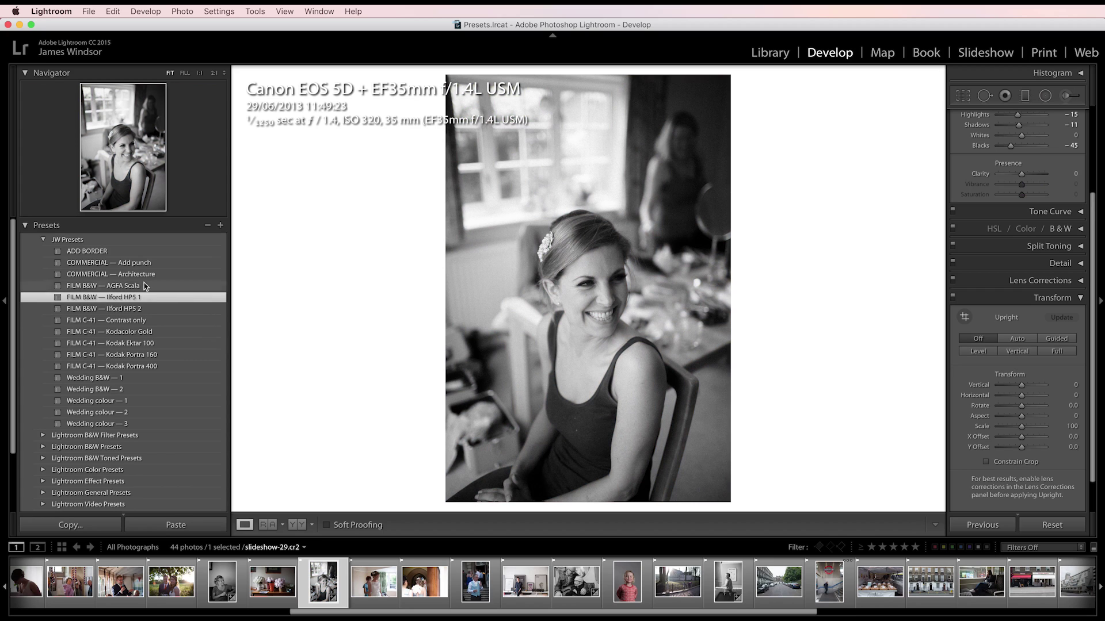
{"action": "key", "text": "super+shift+r"}
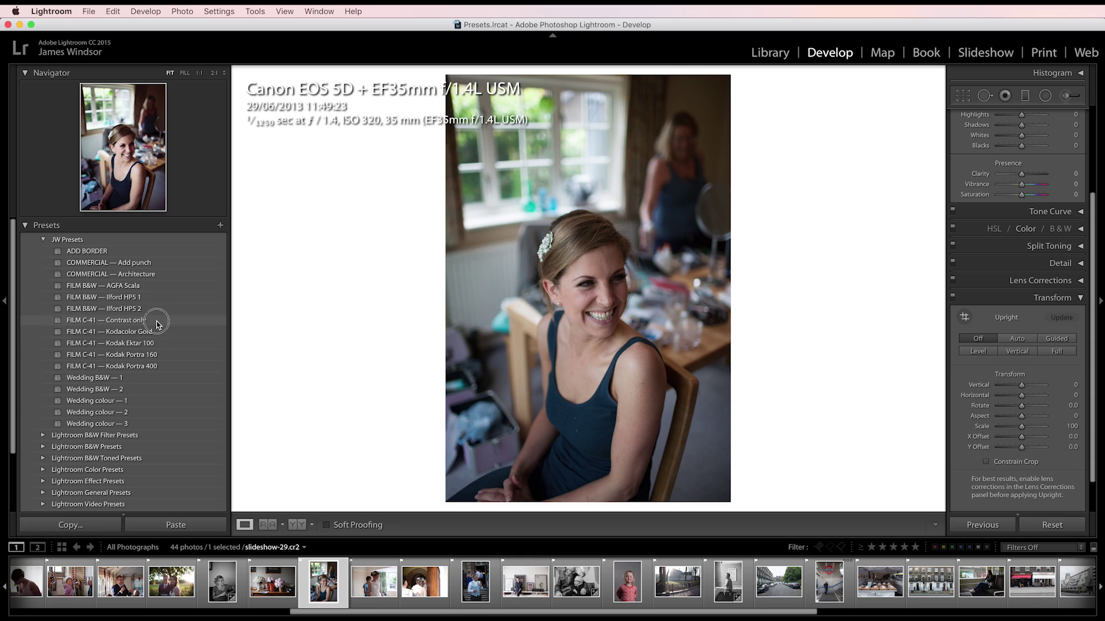
- Apply FILM C-41 — Contrast only (Saturation −17) to the bride photo and girl's portrait IMG_2775.CR2
{"action": "left_click", "coordinate": [158, 321]}
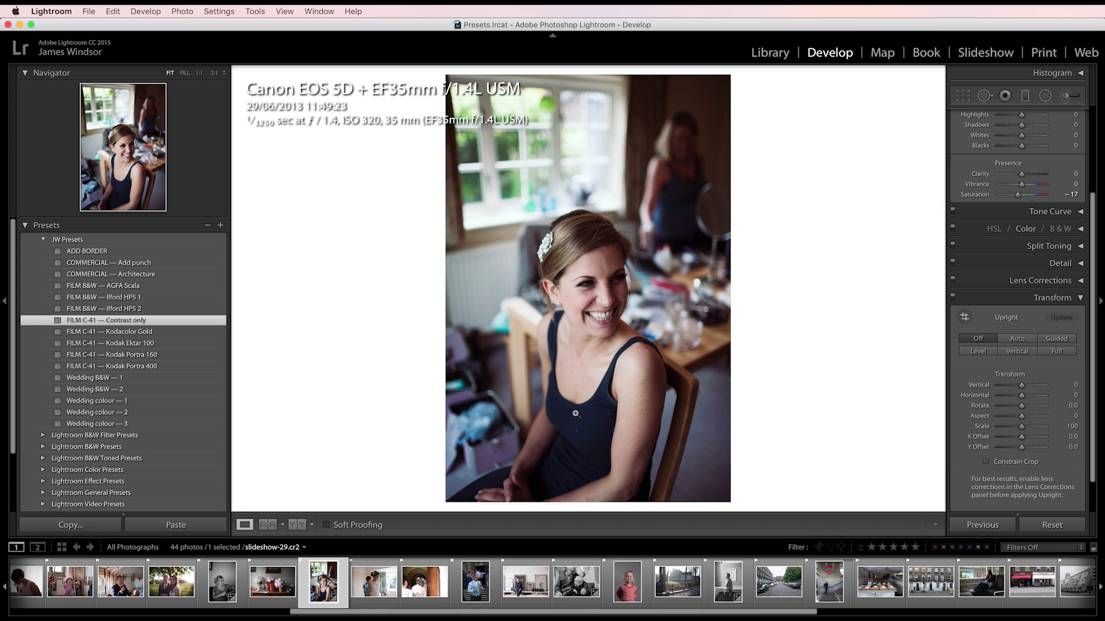
{"action": "left_click", "coordinate": [629, 592]}
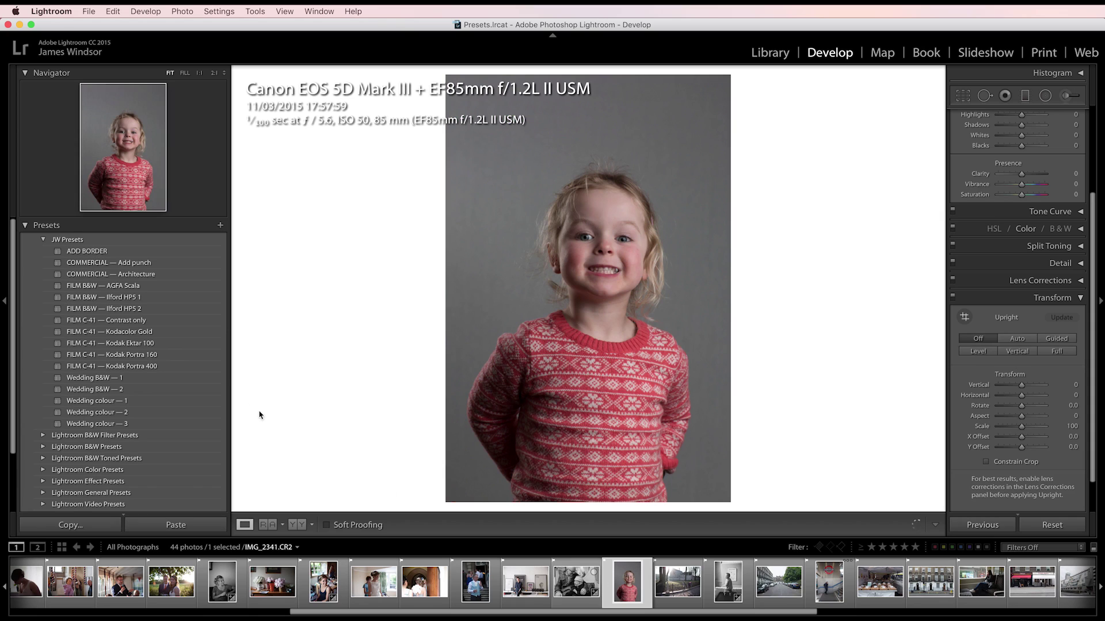
{"action": "left_click", "coordinate": [154, 324]}
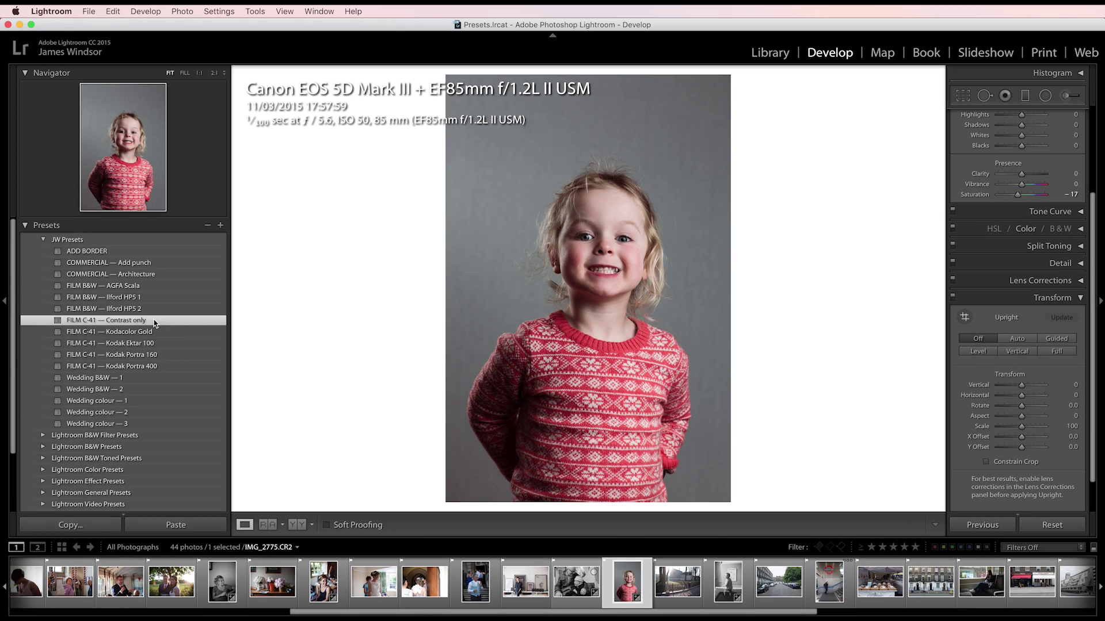
- At 1:1, defringe the bicycle photo's purple handlebar fringe (amount 13) and green railing fringe (amount 6)
{"action": "left_click", "coordinate": [681, 593]}
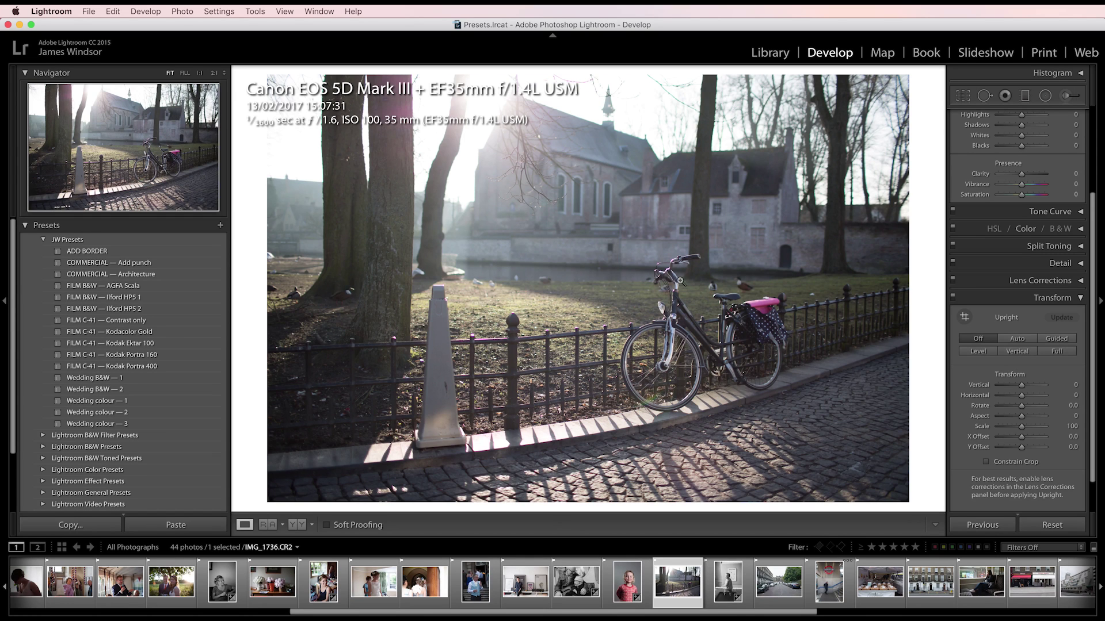
{"action": "left_click", "coordinate": [677, 262]}
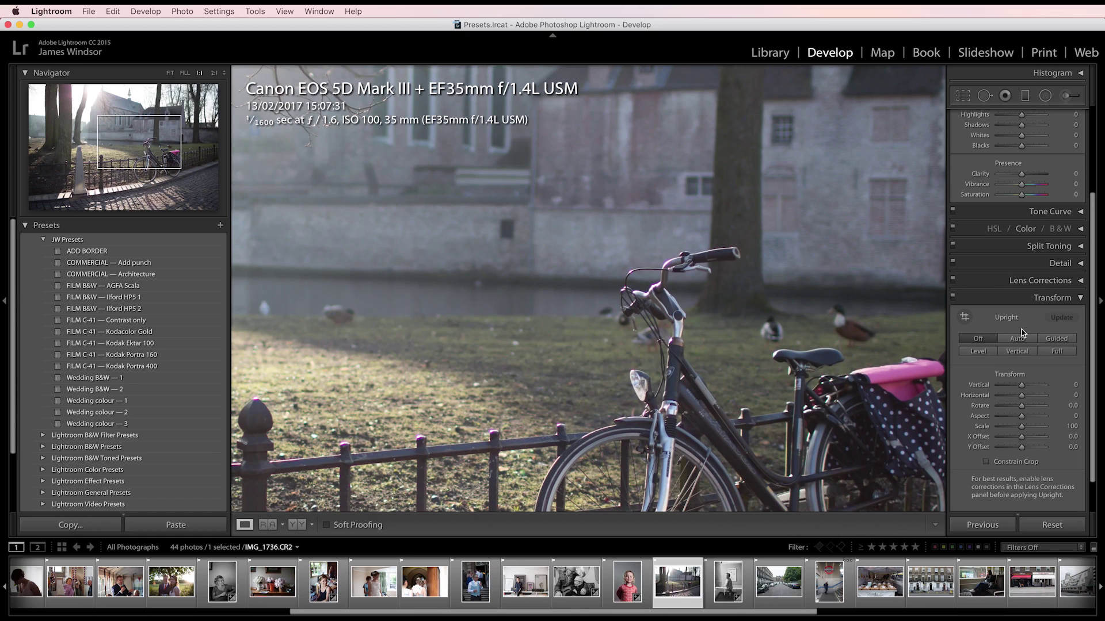
{"action": "left_click", "coordinate": [1081, 281]}
{"action": "left_click", "coordinate": [965, 360]}
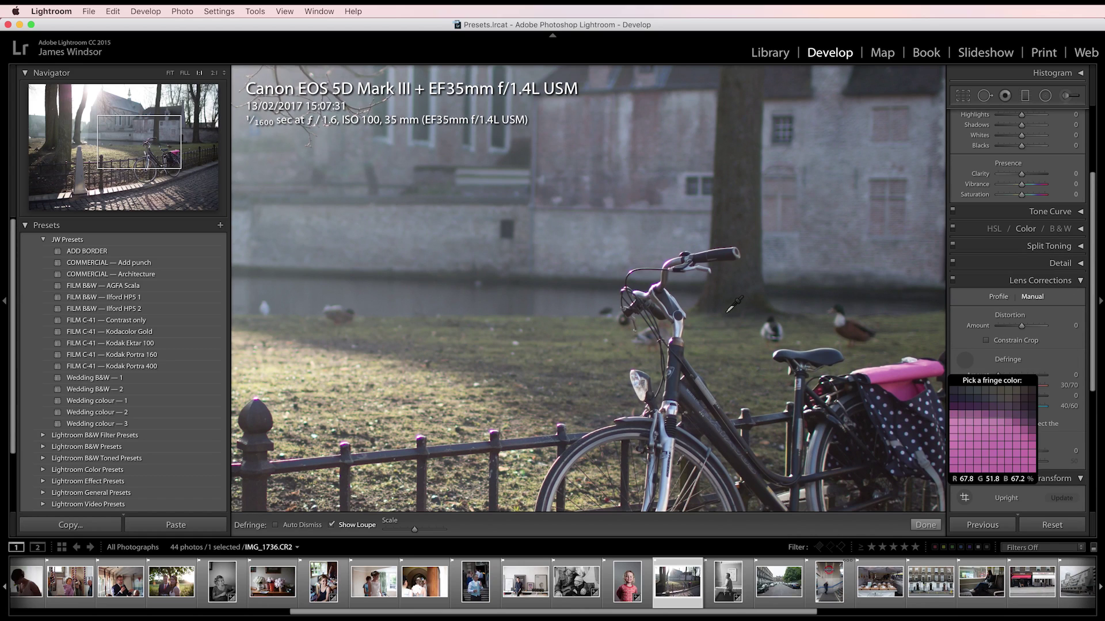
{"action": "left_click", "coordinate": [673, 257]}
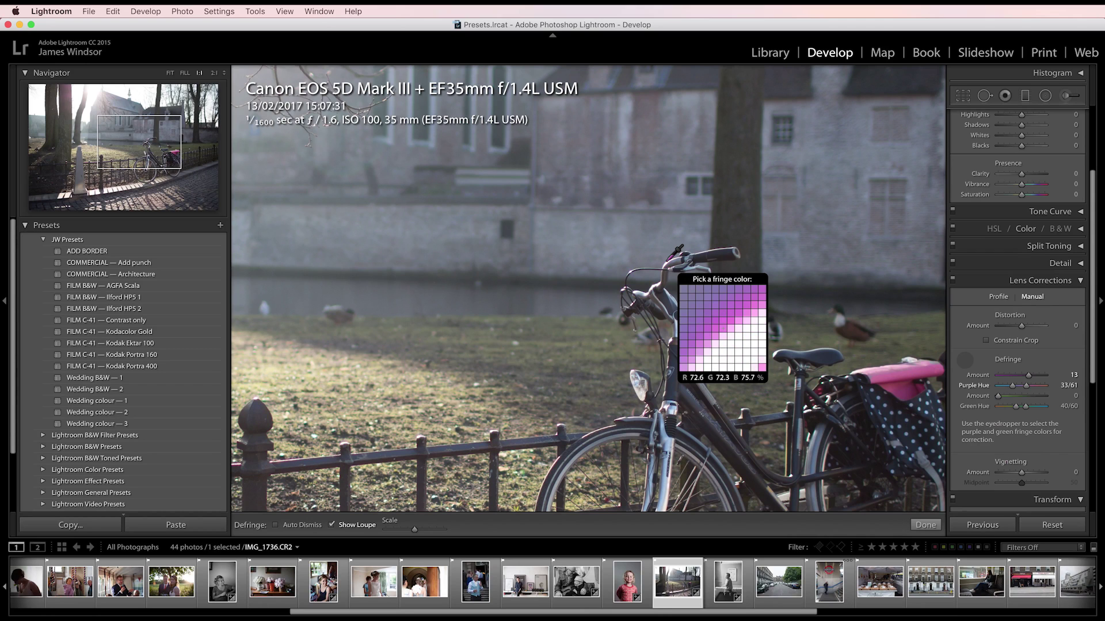
{"action": "left_click", "coordinate": [264, 401]}
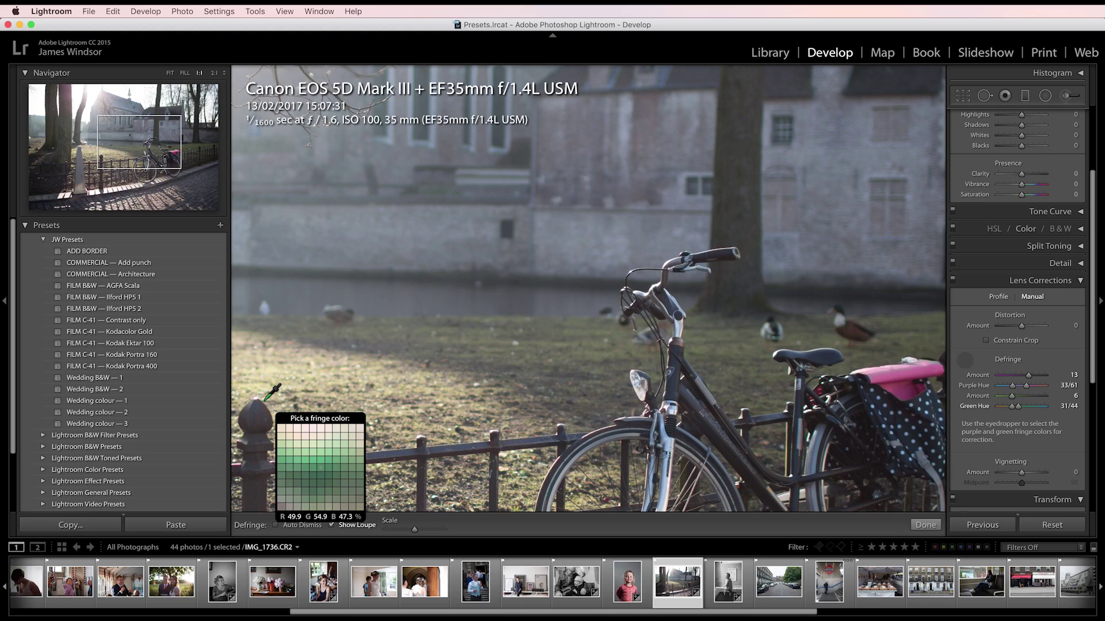
{"action": "left_click", "coordinate": [965, 359]}
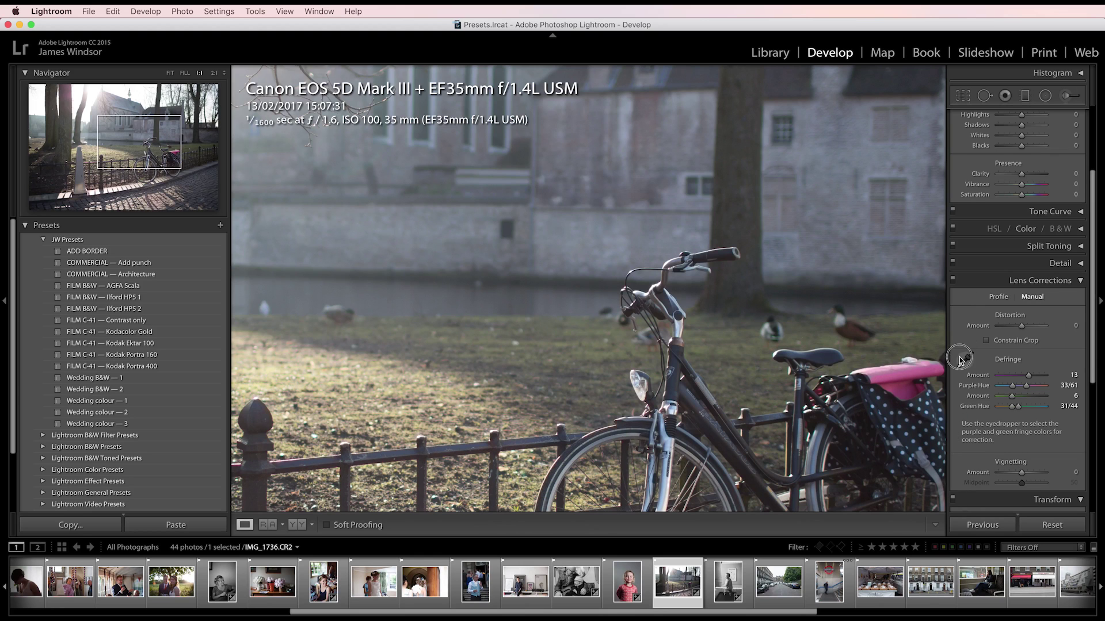
{"action": "left_click", "coordinate": [849, 342]}
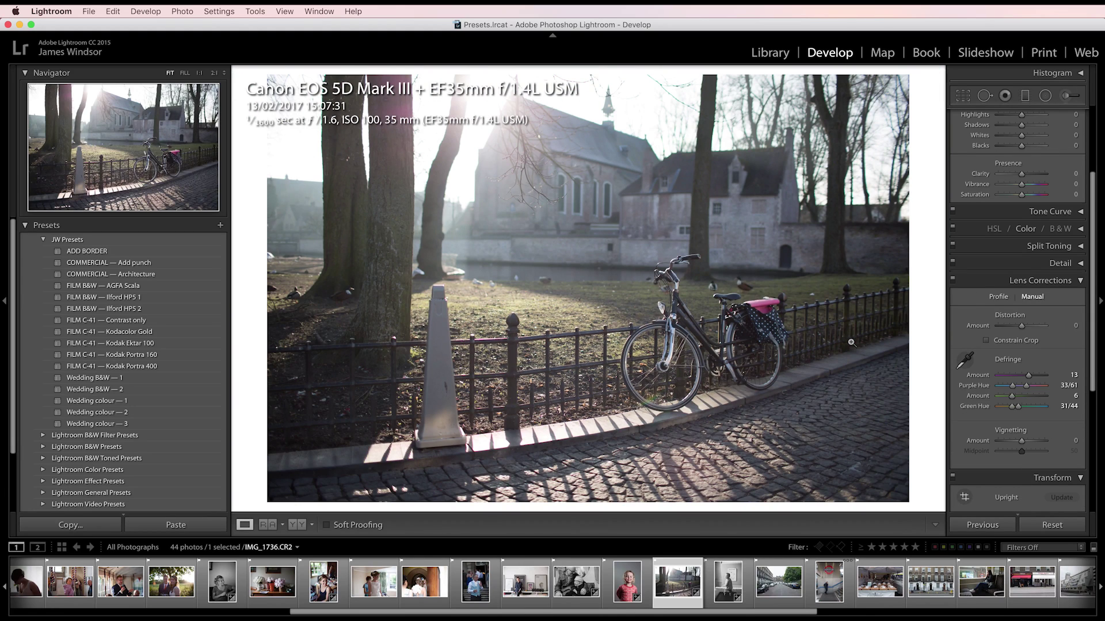
- Undo Contrast only on the bicycle photo and apply FILM C-41 — Contrast only to the woman's portrait
{"action": "left_click", "coordinate": [142, 322]}
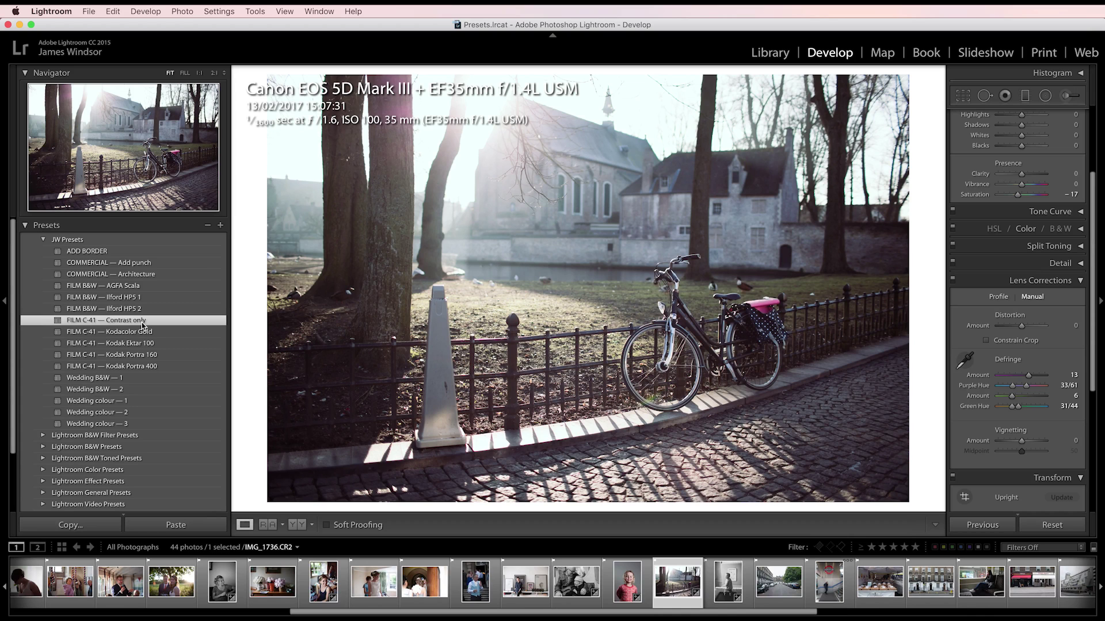
{"action": "key", "text": "super+z"}
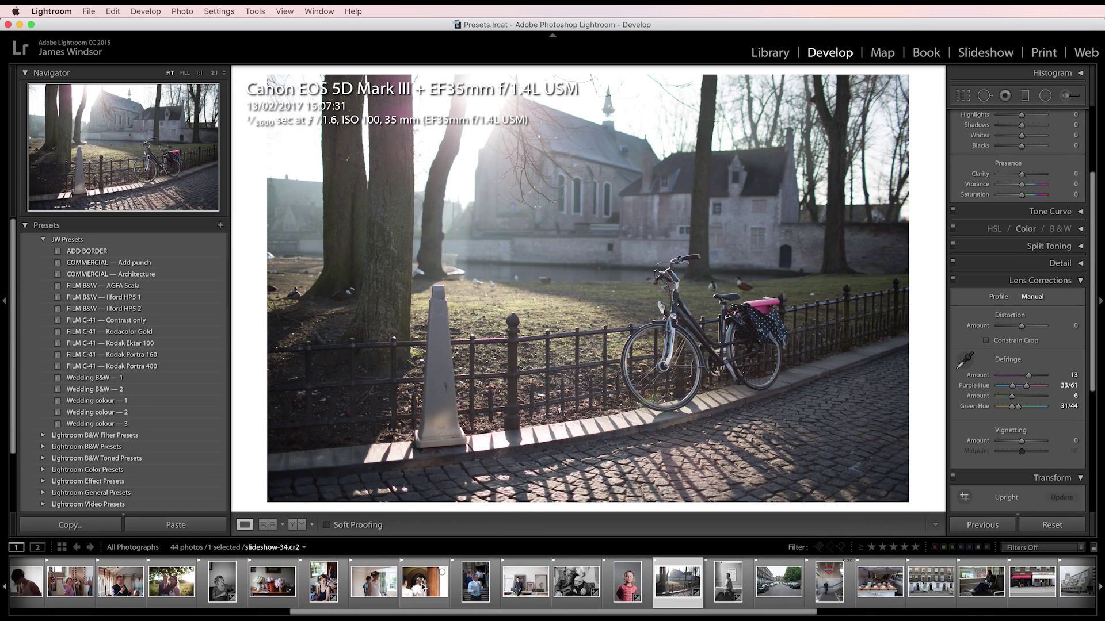
{"action": "scroll", "coordinate": [352, 581], "scroll_direction": "up", "scroll_amount": 5}
{"action": "left_click", "coordinate": [353, 581]}
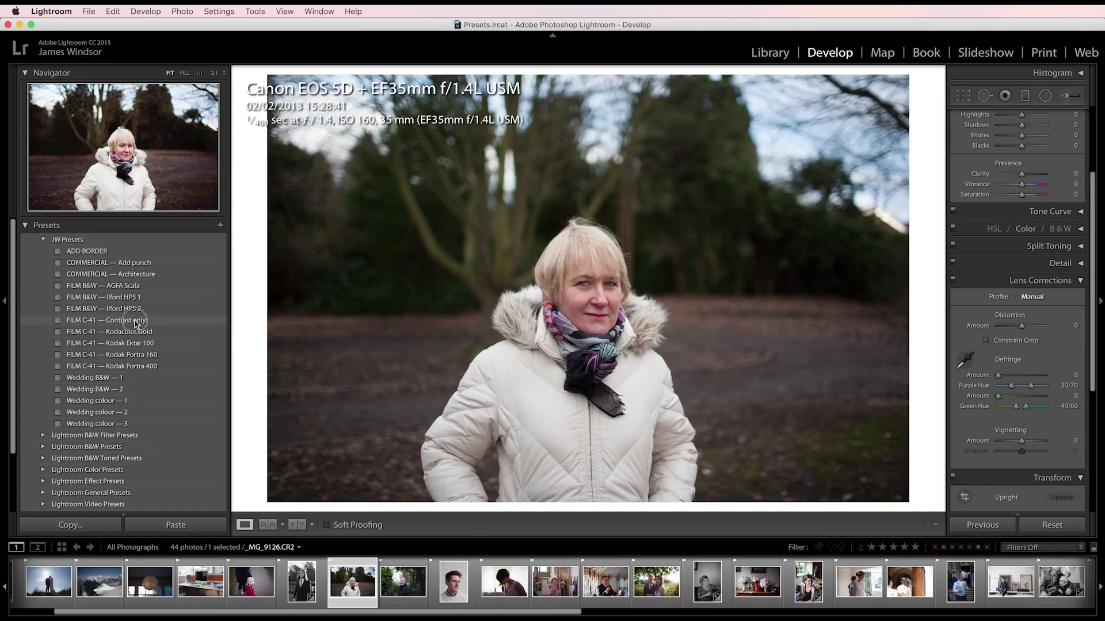
{"action": "left_click", "coordinate": [136, 322]}
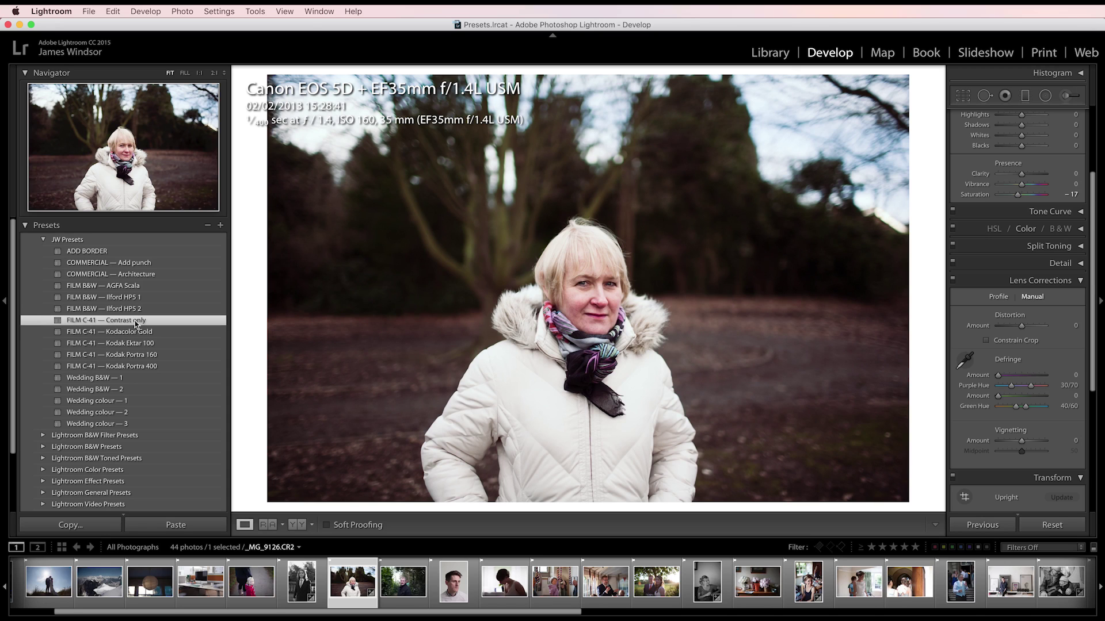
- Compare the portrait before and after at 1:1 on her face, then return to the single view
{"action": "key", "text": "y"}
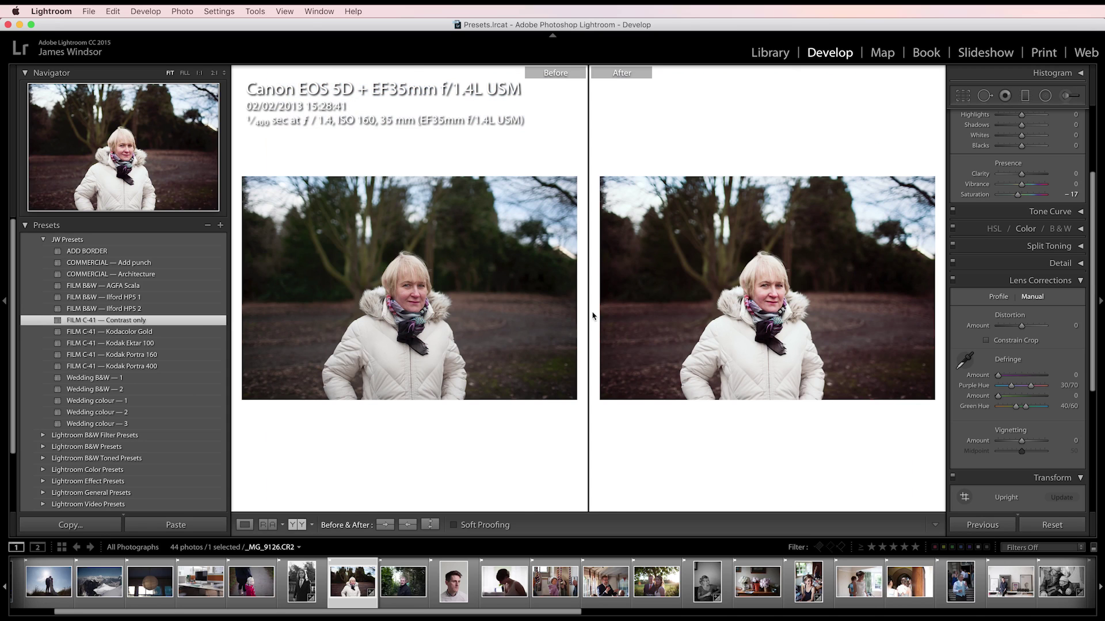
{"action": "left_click", "coordinate": [619, 309]}
{"action": "left_click", "coordinate": [771, 305]}
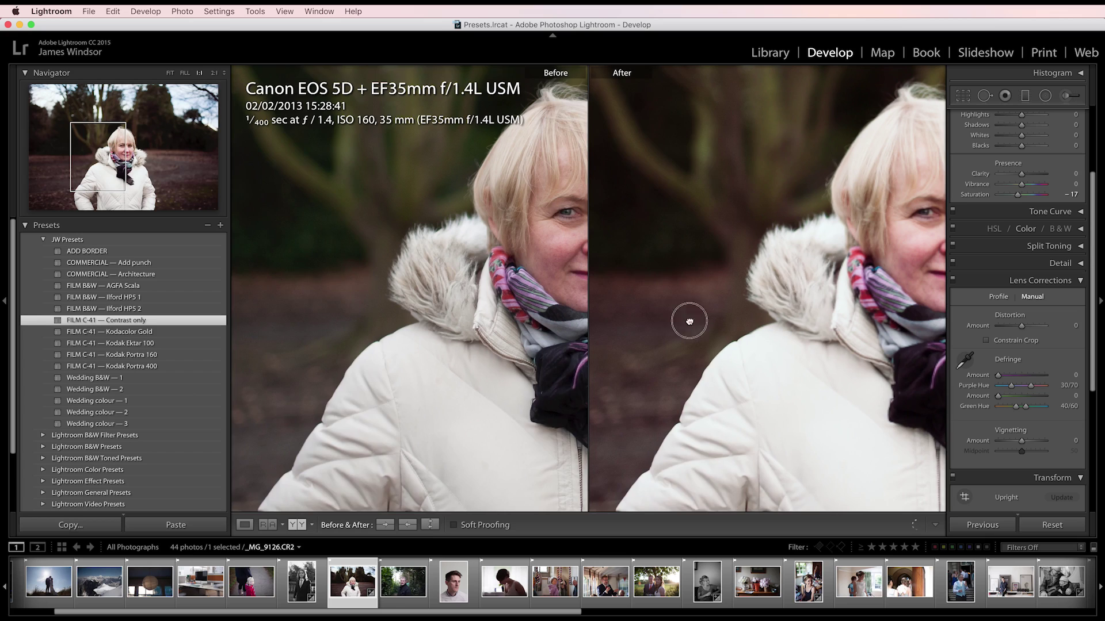
{"action": "left_click", "coordinate": [671, 323]}
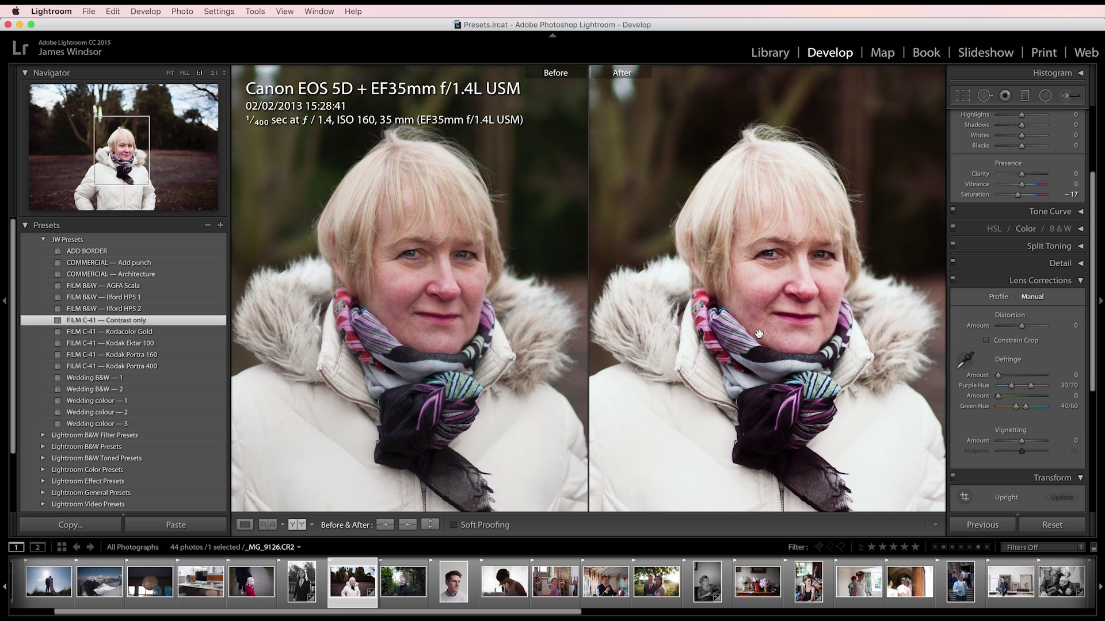
{"action": "left_click", "coordinate": [759, 335]}
{"action": "key", "text": "y"}
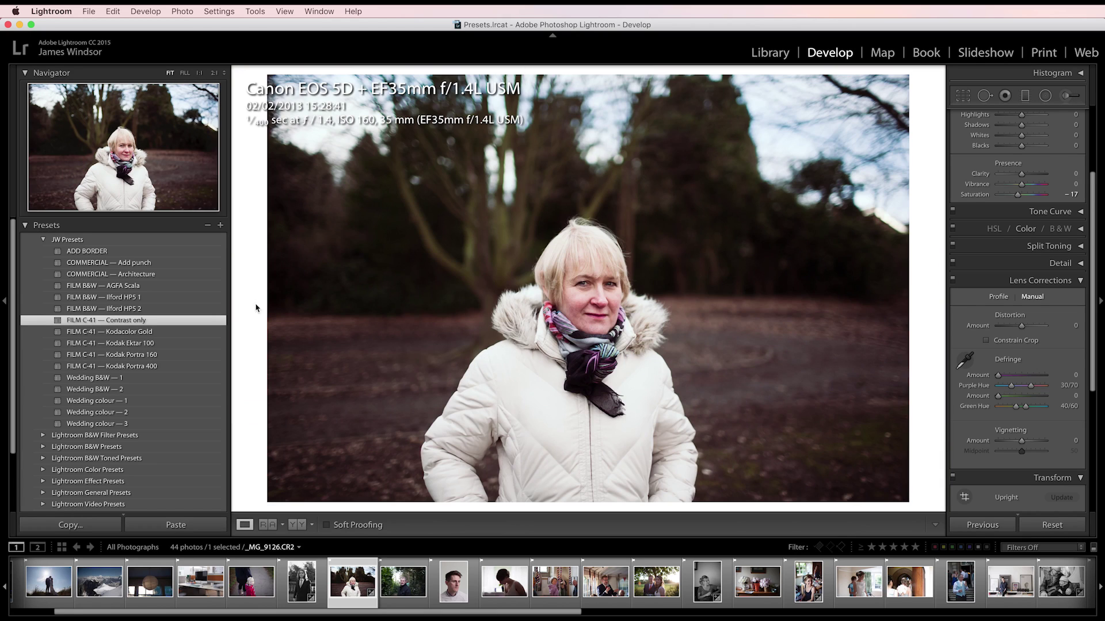
- Apply FILM C-41 — Kodacolor Gold to the current photo and to the bell-ringers photo
{"action": "left_click", "coordinate": [160, 333]}
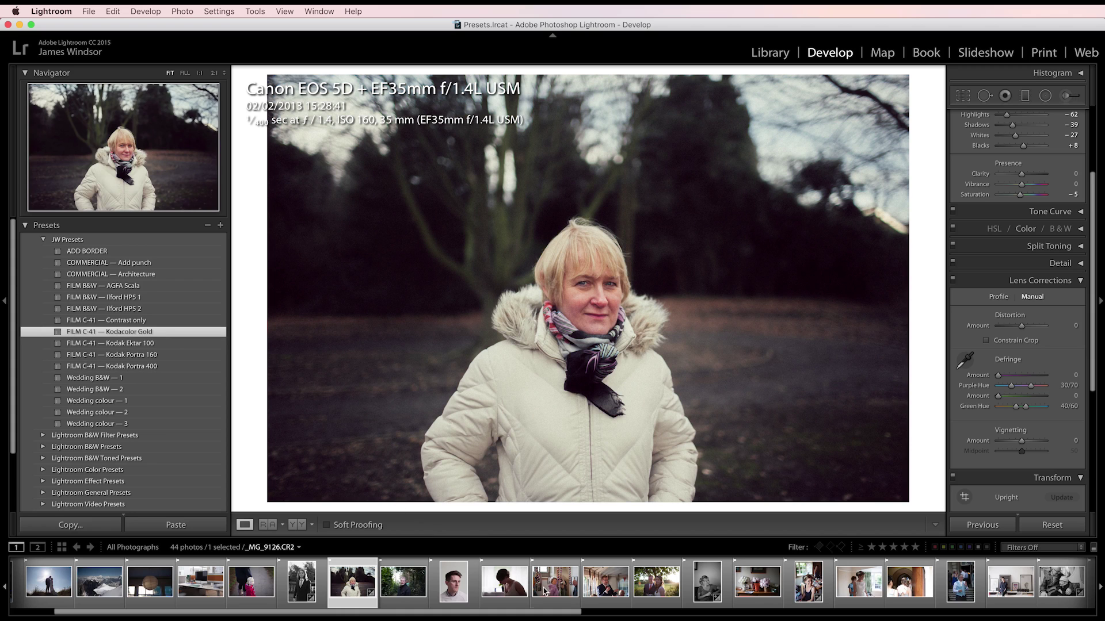
{"action": "left_click", "coordinate": [563, 587]}
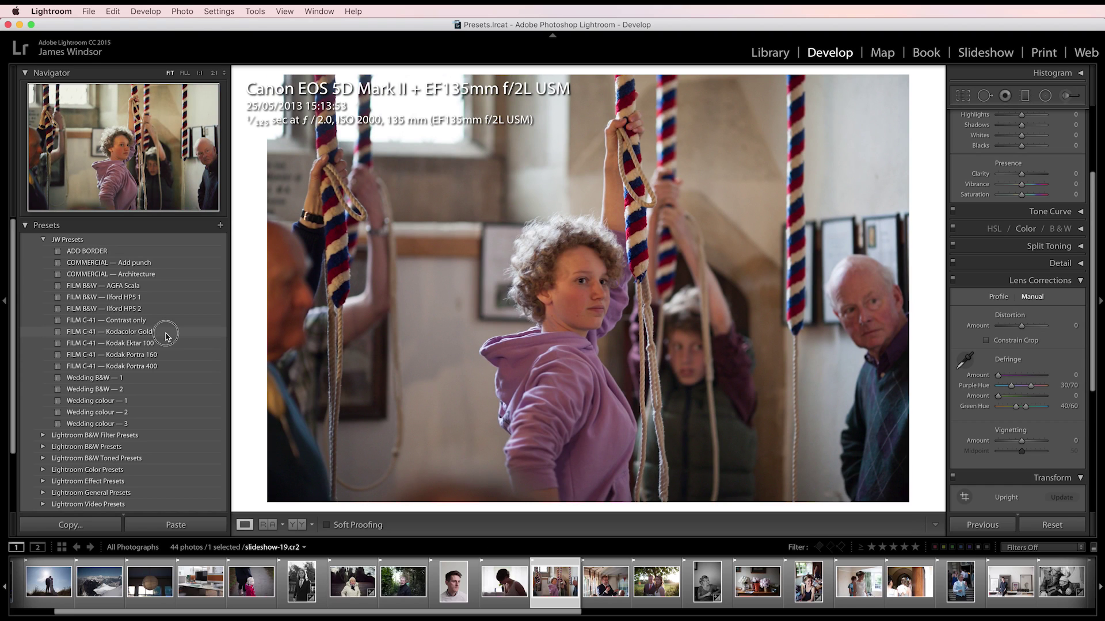
{"action": "left_click", "coordinate": [166, 334]}
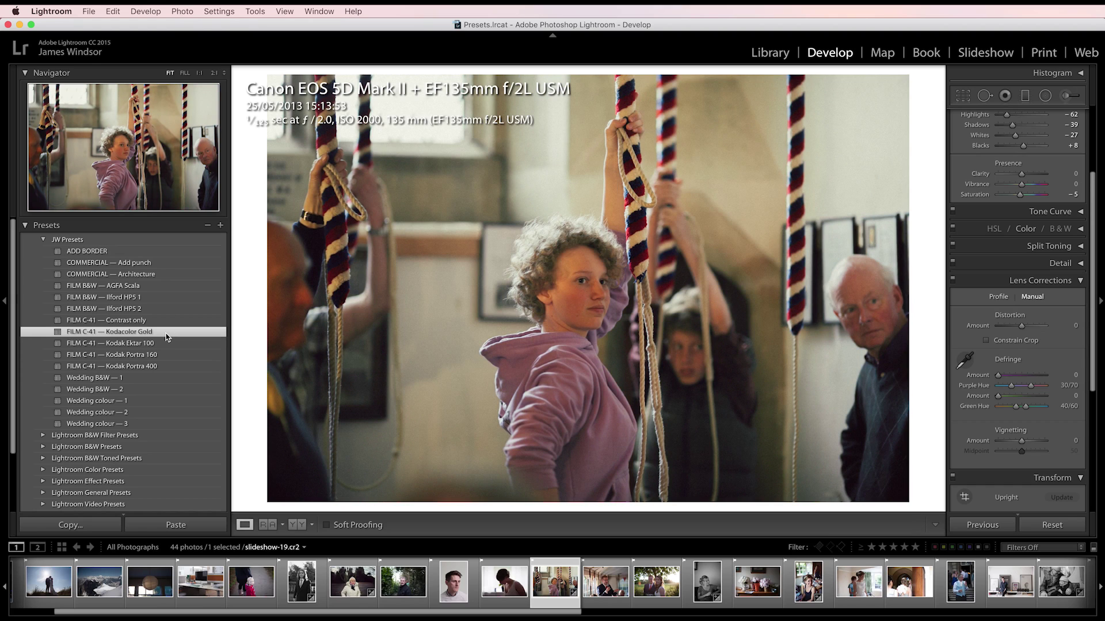
- Give the flower still-life Kodacolor Gold, then switch it to FILM C-41 — Contrast only
{"action": "left_click", "coordinate": [757, 583]}
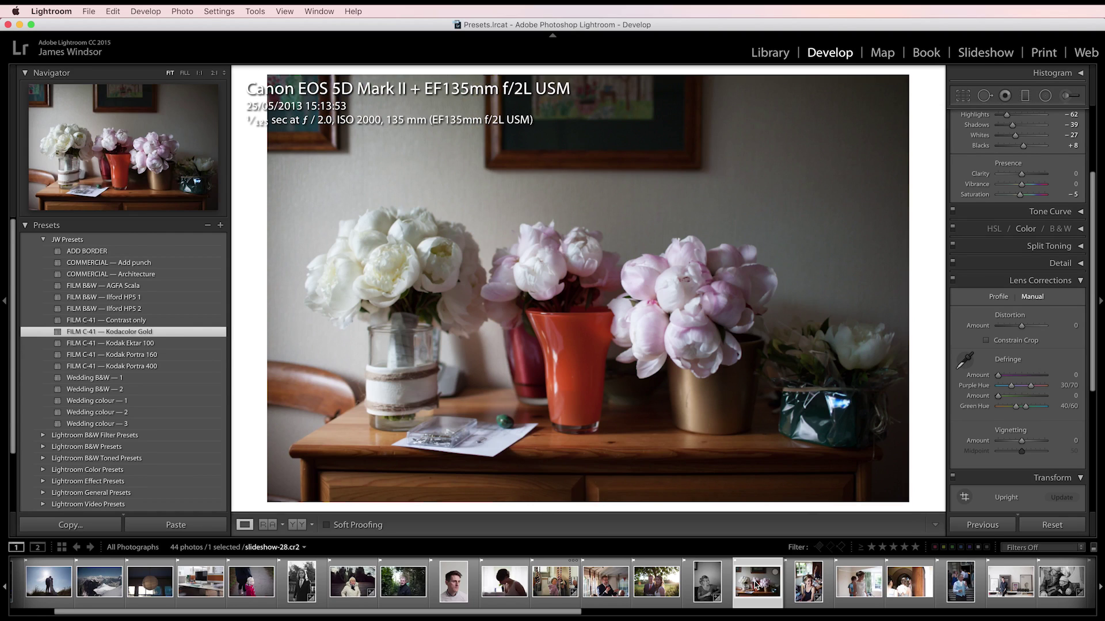
{"action": "left_click", "coordinate": [158, 334]}
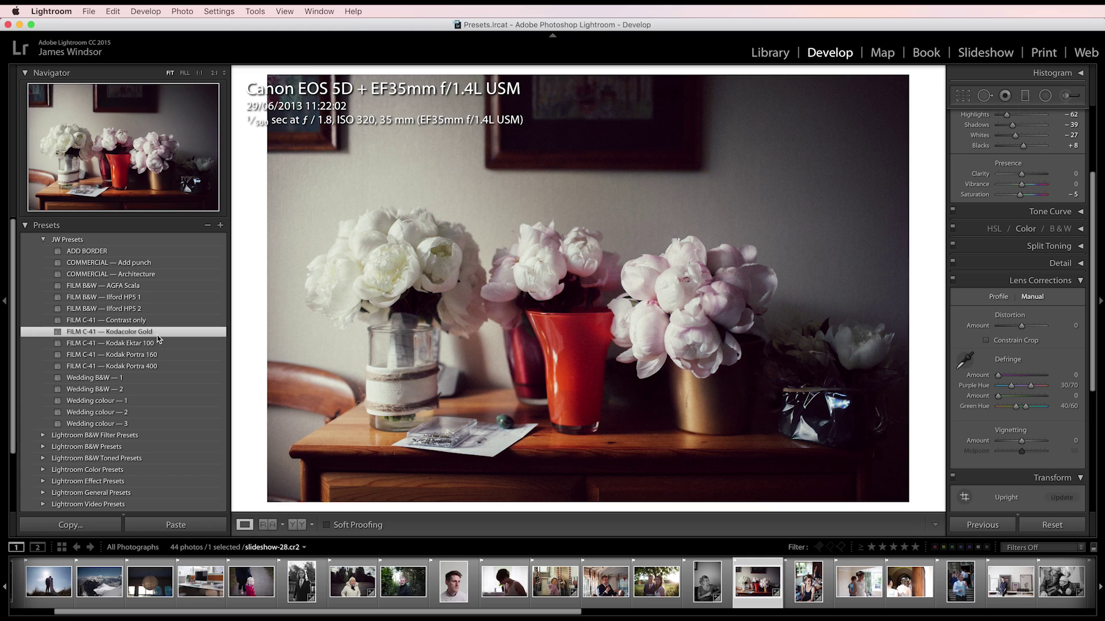
{"action": "left_click", "coordinate": [157, 323]}
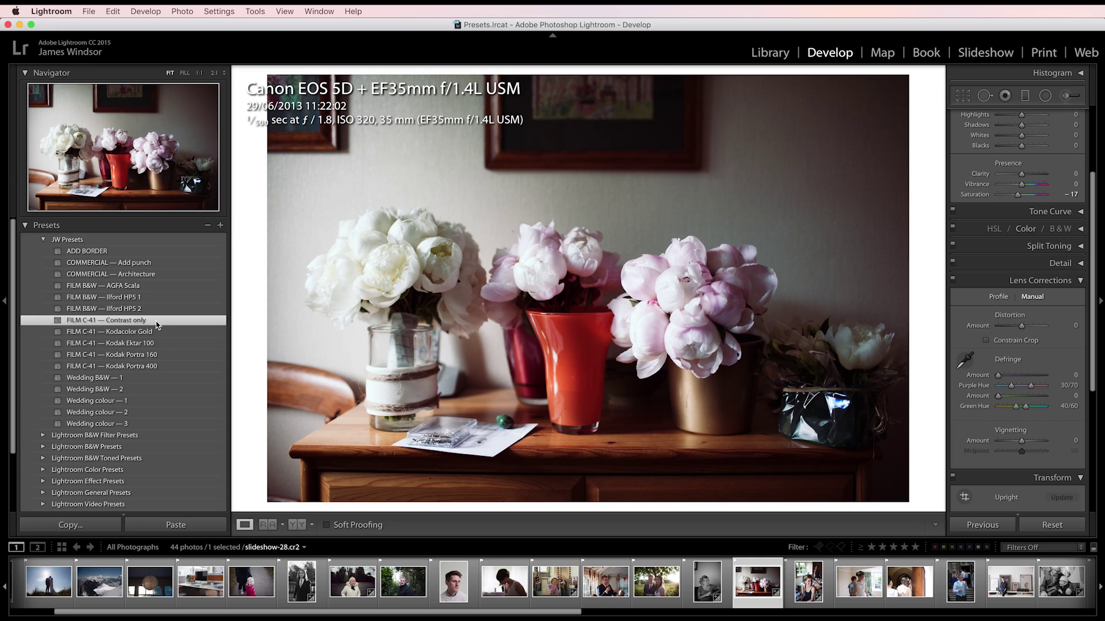
- Reapply Kodacolor Gold to the flowers, then try and apply FILM C-41 — Kodak Ektar 100
{"action": "left_click", "coordinate": [158, 337]}
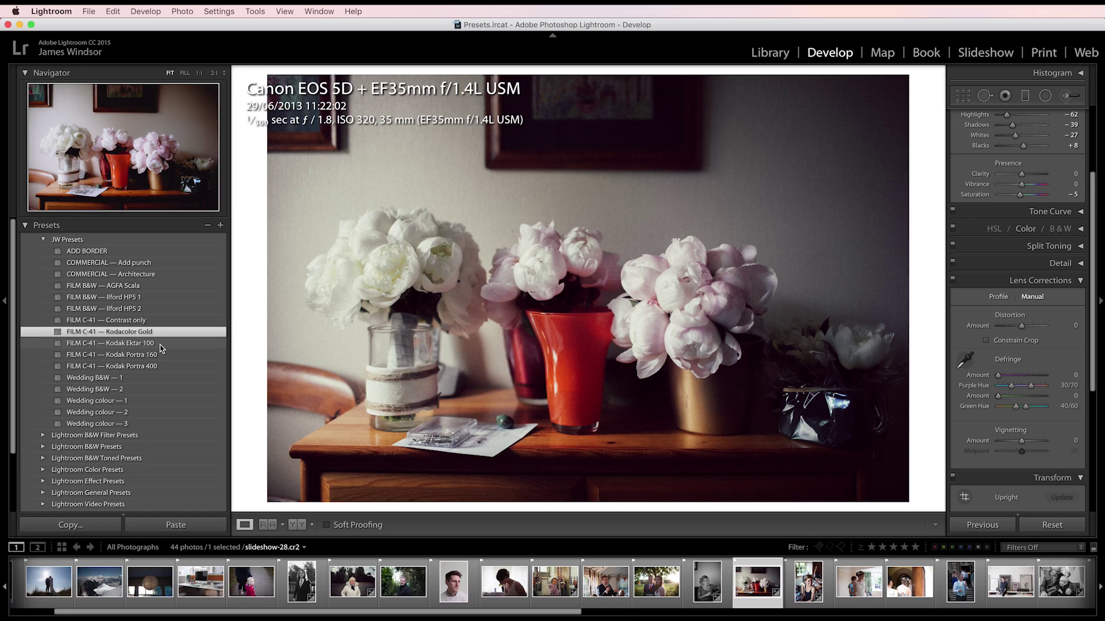
{"action": "left_click", "coordinate": [161, 345]}
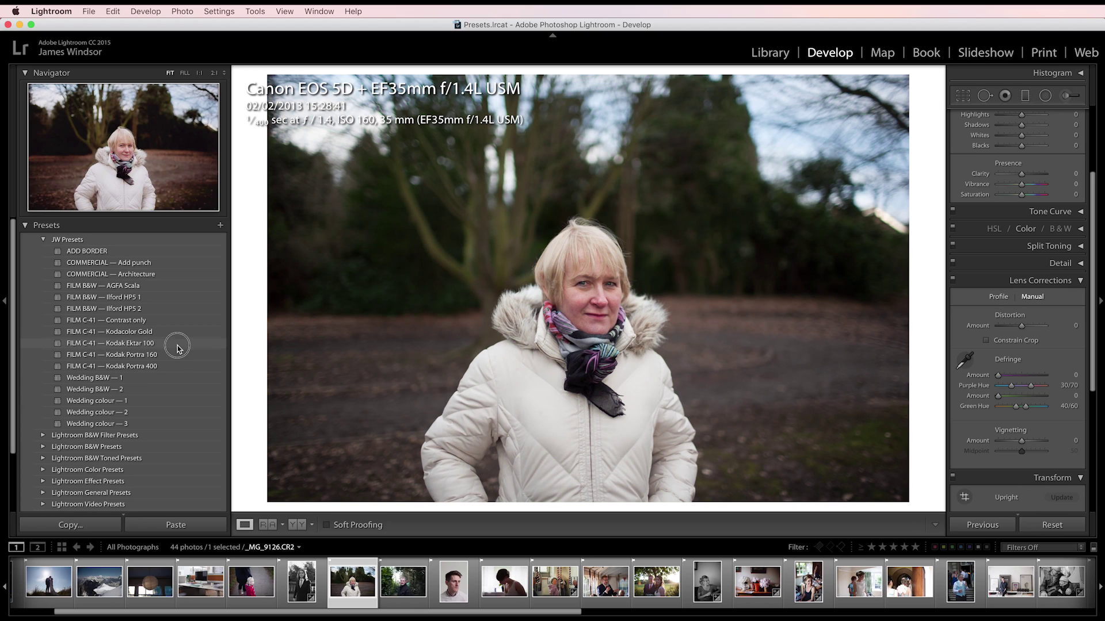
{"action": "left_click", "coordinate": [177, 345]}
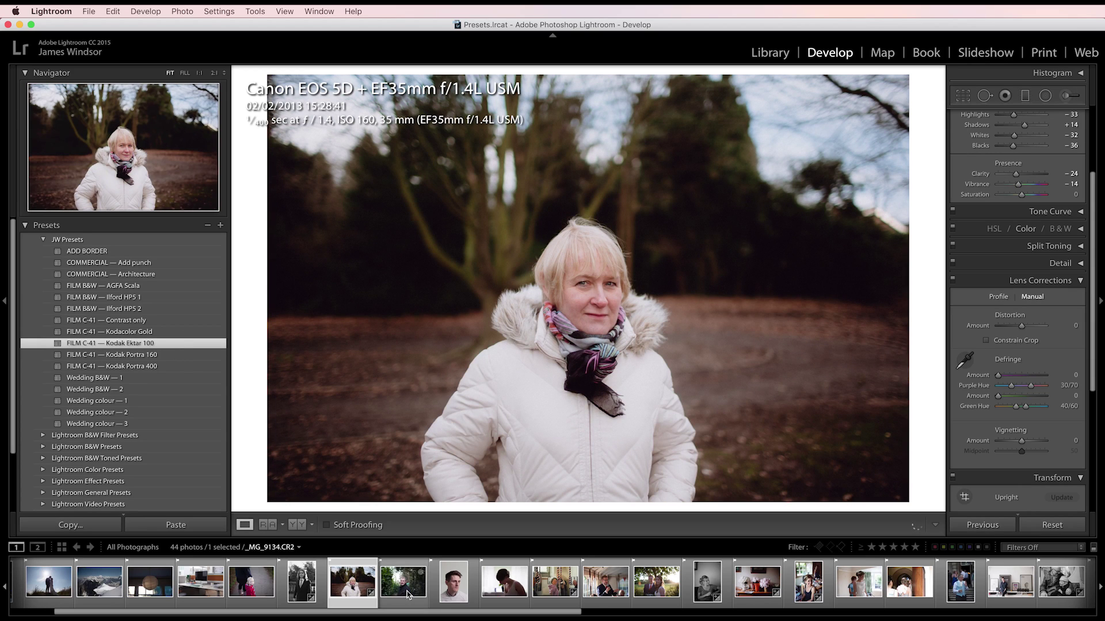
- Apply Kodak Ektar 100 to the woodland man's portrait and compare before/after at 1:1 on his face
{"action": "left_click", "coordinate": [408, 594]}
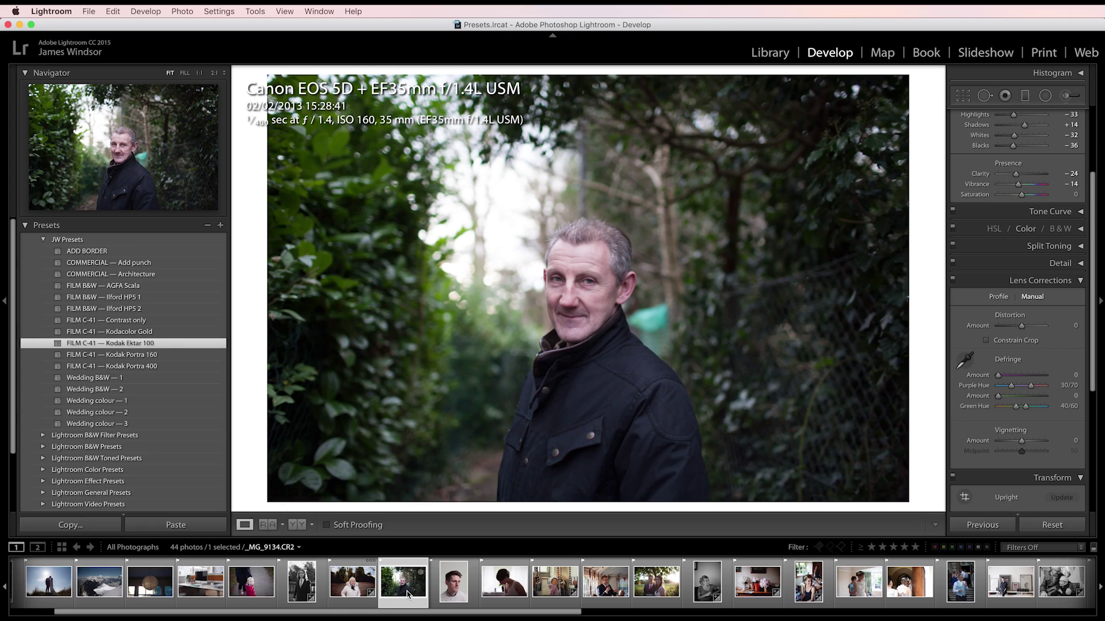
{"action": "left_click", "coordinate": [167, 344]}
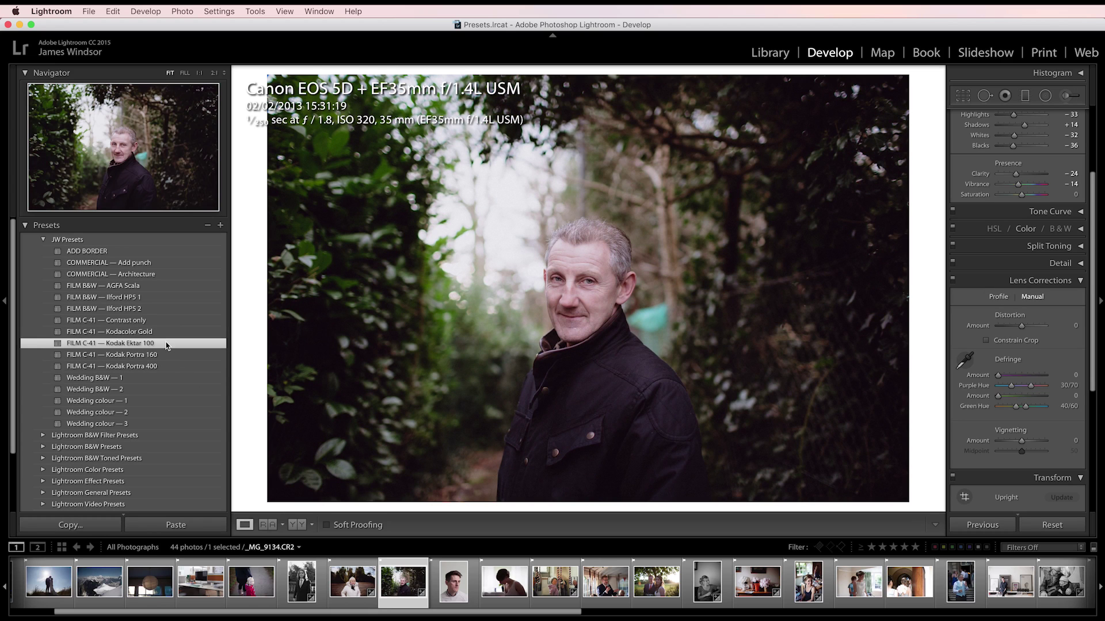
{"action": "left_click", "coordinate": [580, 305]}
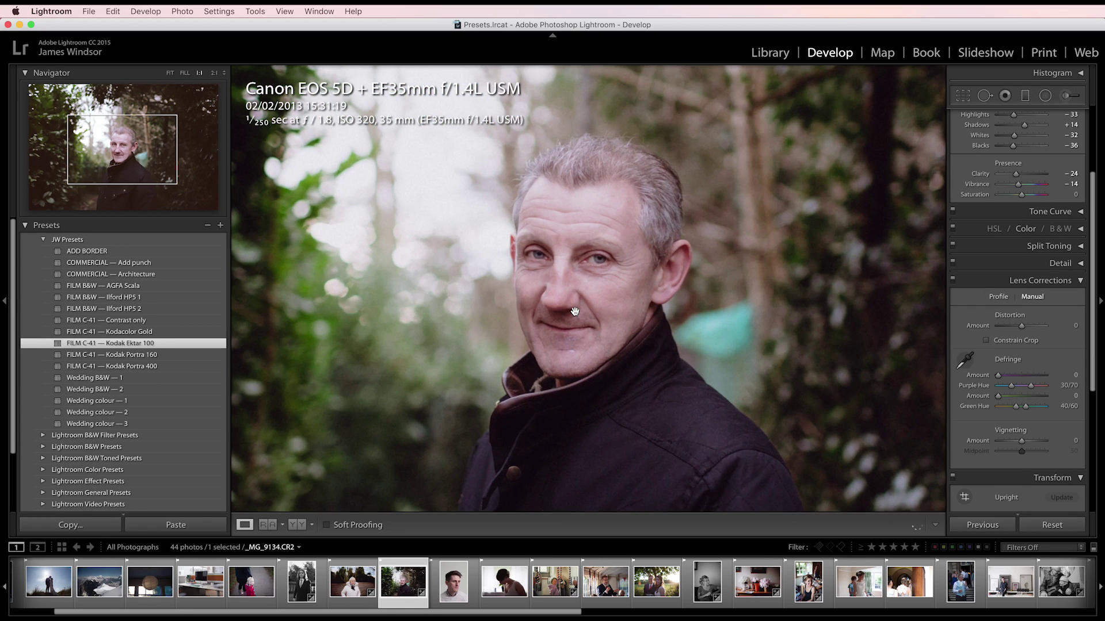
{"action": "key", "text": "y"}
{"action": "left_click_drag", "start_coordinate": [801, 309], "coordinate": [791, 311]}
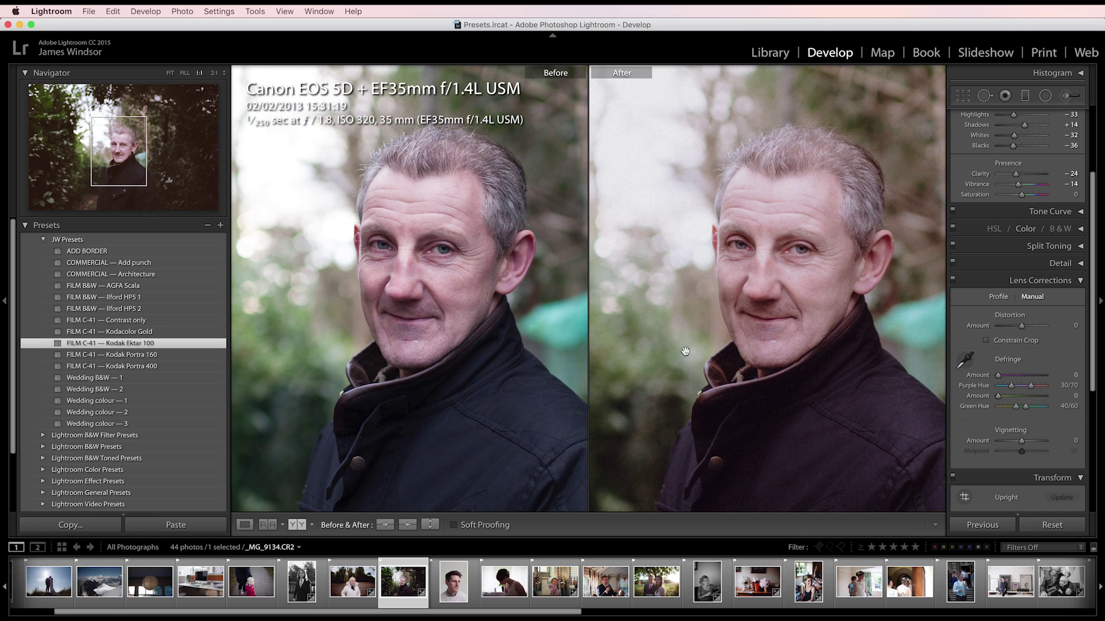
{"action": "key", "text": "y"}
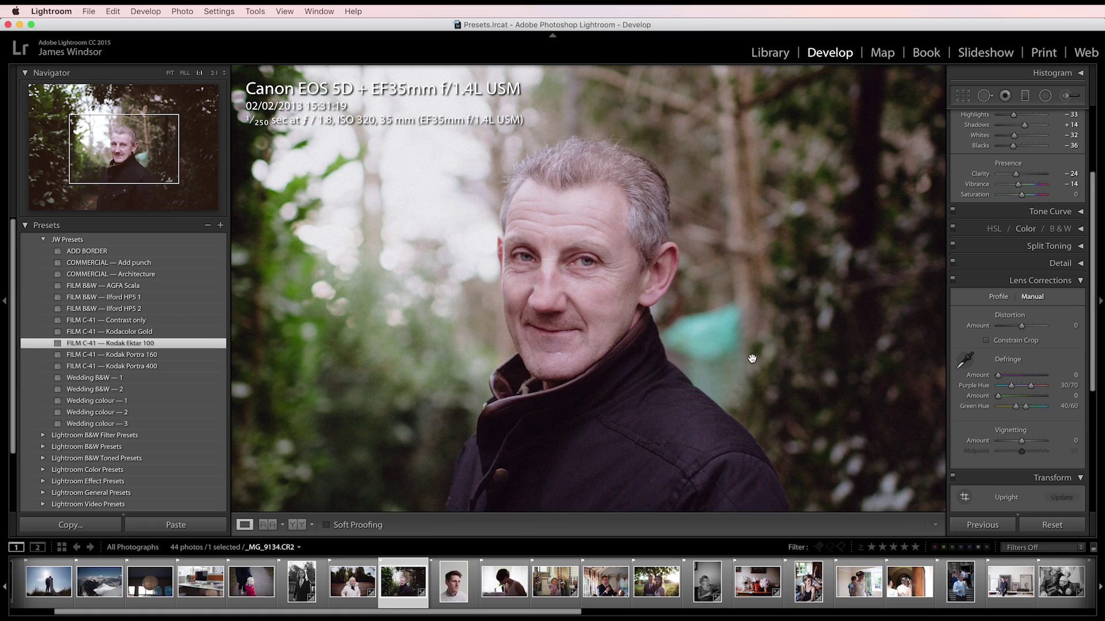
- Apply Kodak Ektar 100 to the father-and-child street photo and compare before/after at 1:1
{"action": "scroll", "coordinate": [748, 581], "scroll_direction": "down", "scroll_amount": 10}
{"action": "left_click", "coordinate": [866, 581]}
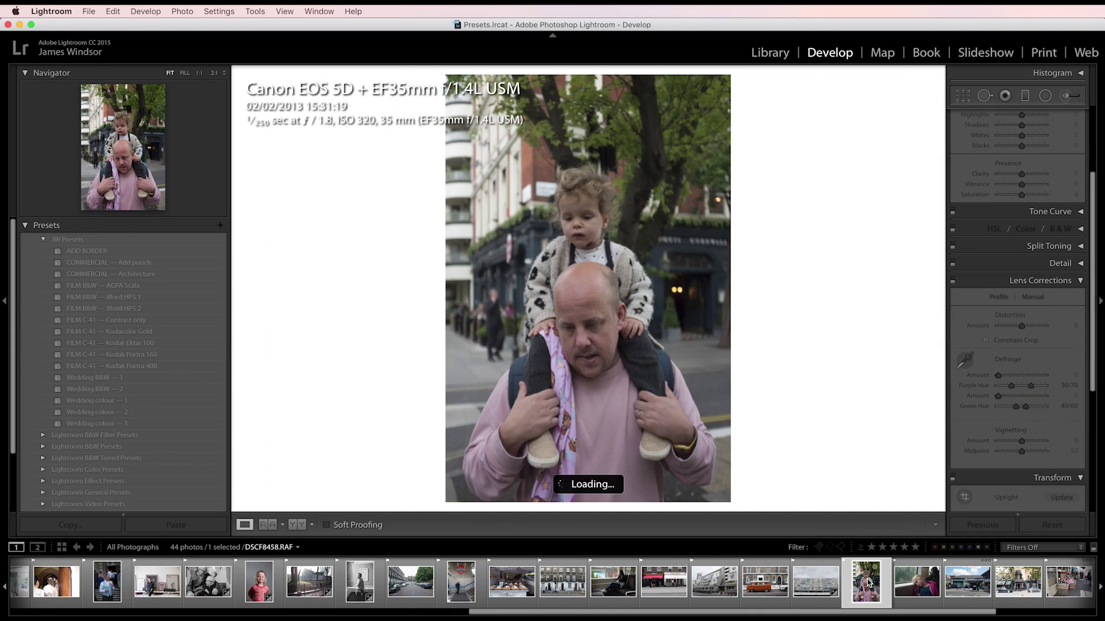
{"action": "left_click", "coordinate": [139, 345]}
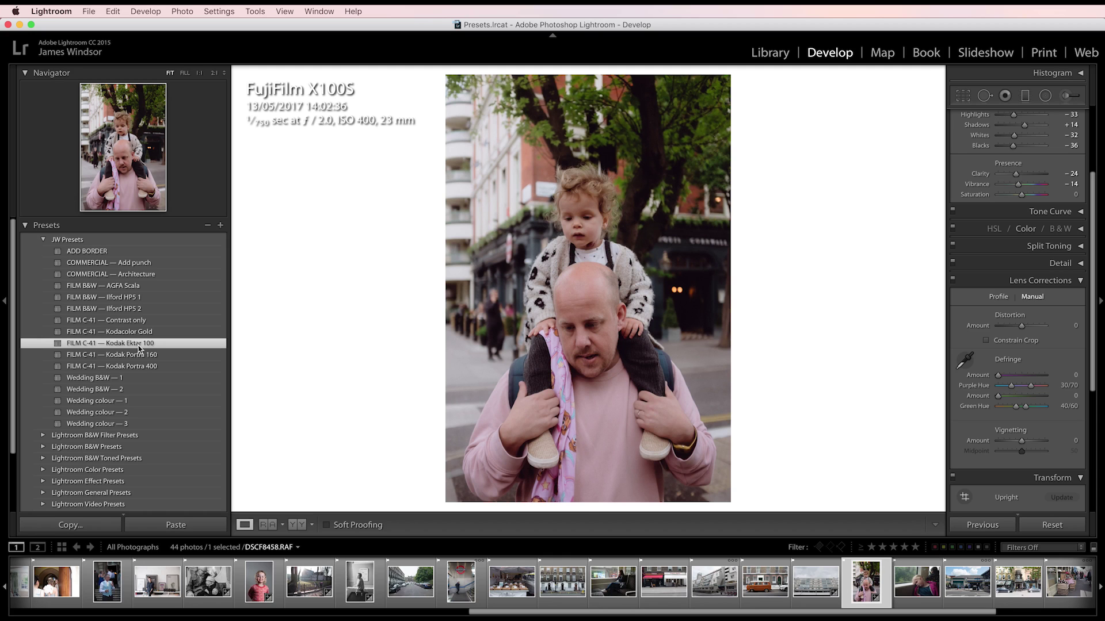
{"action": "key", "text": "y"}
{"action": "left_click", "coordinate": [696, 310]}
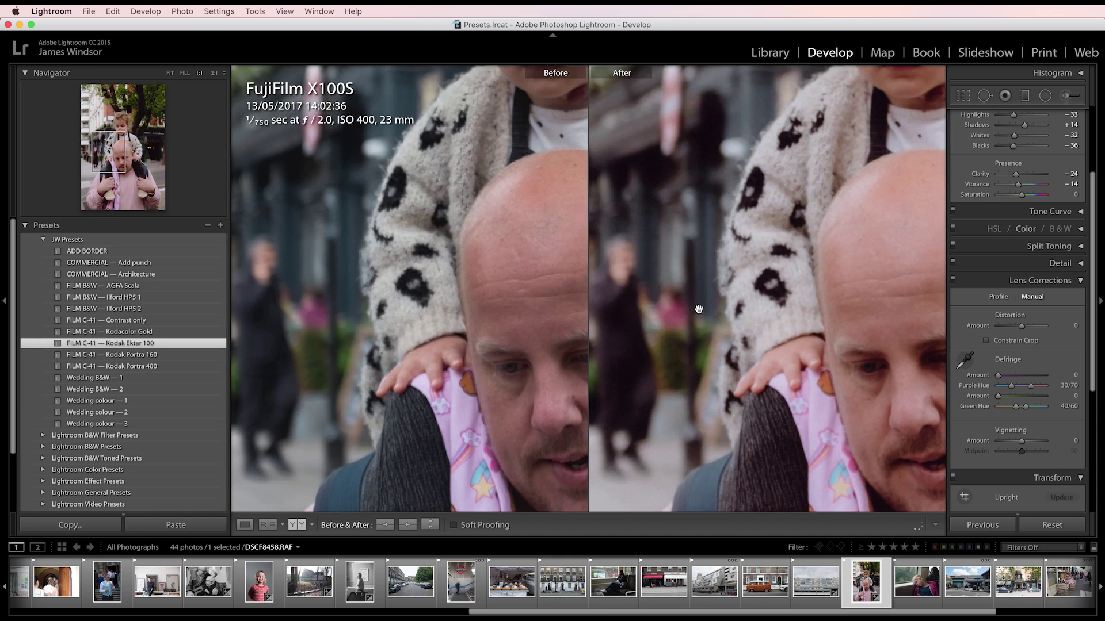
{"action": "left_click_drag", "start_coordinate": [840, 300], "coordinate": [667, 338]}
{"action": "left_click", "coordinate": [668, 337]}
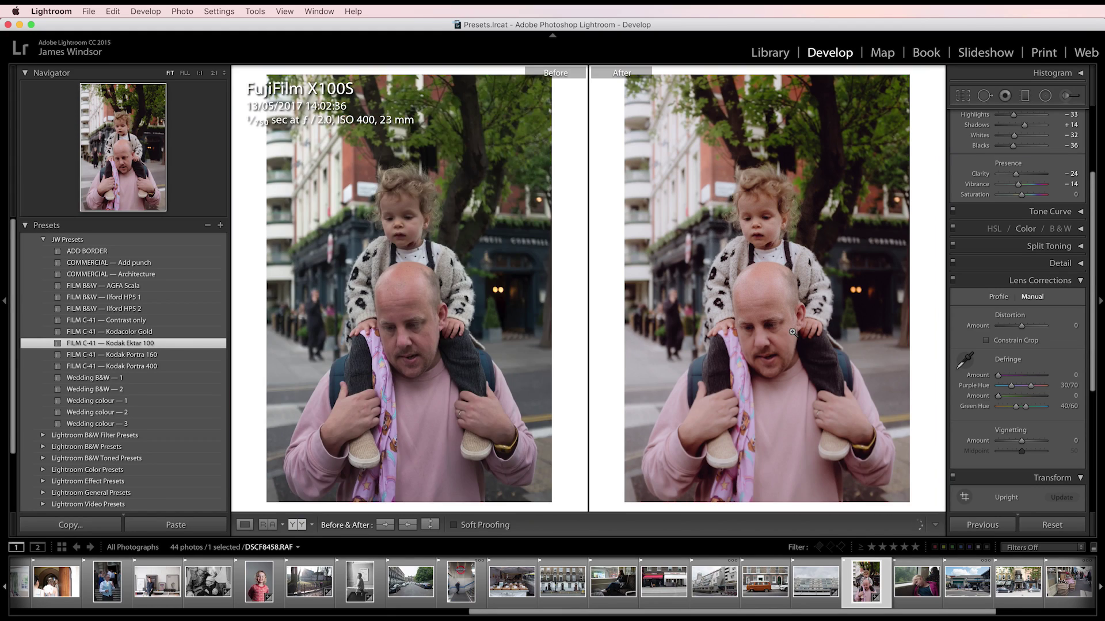
{"action": "key", "text": "y"}
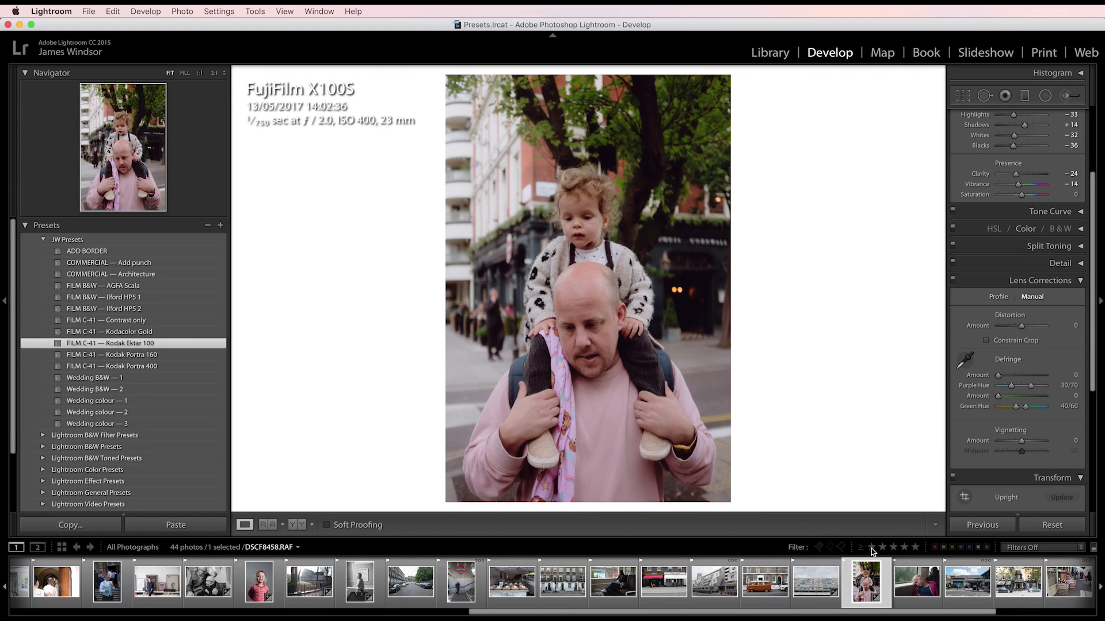
{"action": "scroll", "coordinate": [918, 581], "scroll_direction": "right", "scroll_amount": 1}
- Give the bicycle photo Kodak Portra 160, then switch it to Kodak Portra 400
{"action": "scroll", "coordinate": [383, 573], "scroll_direction": "left", "scroll_amount": 6}
{"action": "left_click", "coordinate": [382, 572]}
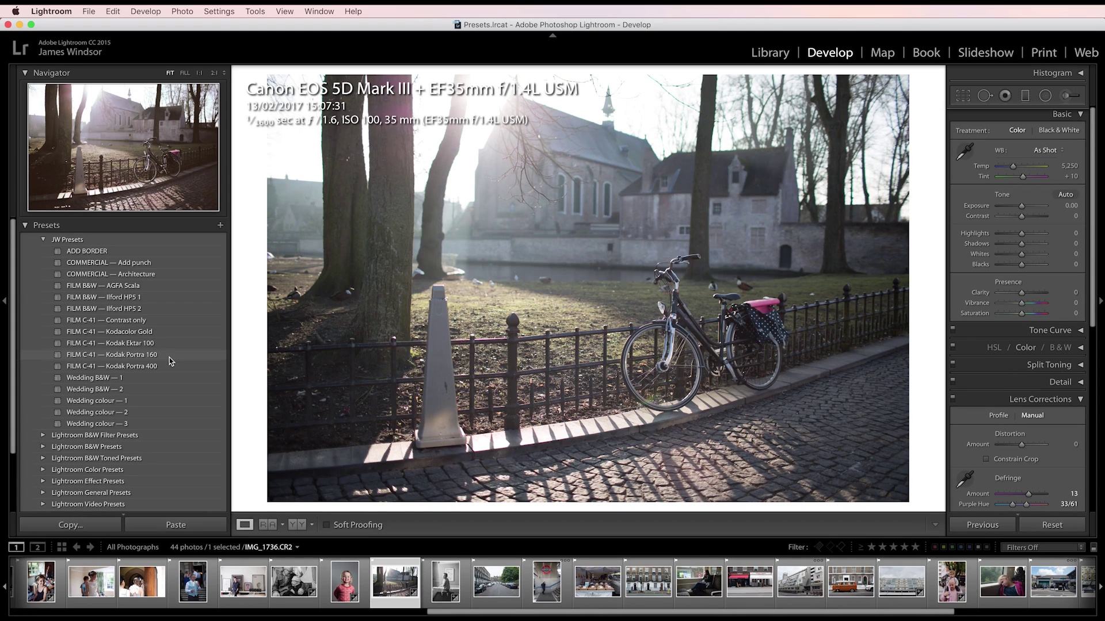
{"action": "left_click", "coordinate": [171, 355]}
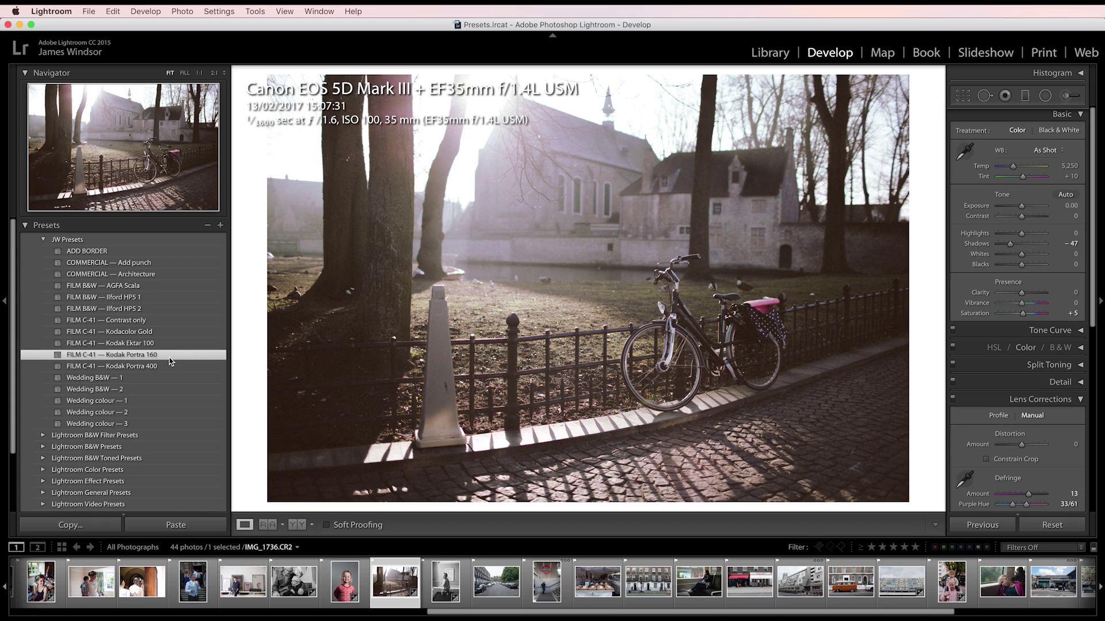
{"action": "left_click", "coordinate": [169, 368]}
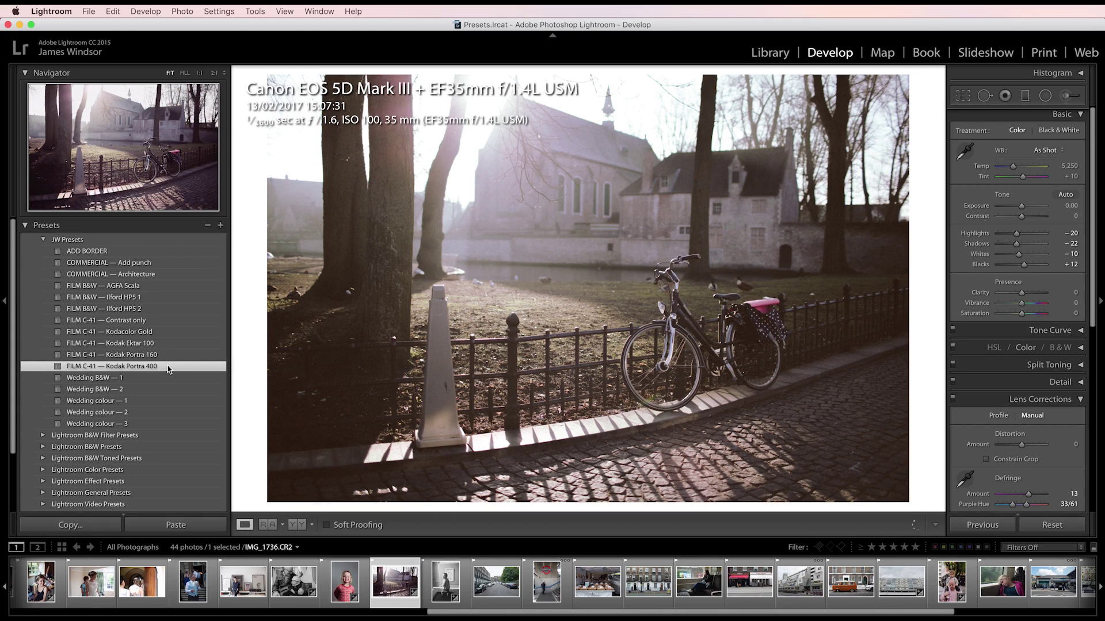
- Try Portra 160 and 400 on the girl's portrait, settle on Contrast only, then open the wedding photo
{"action": "key", "text": "Left"}
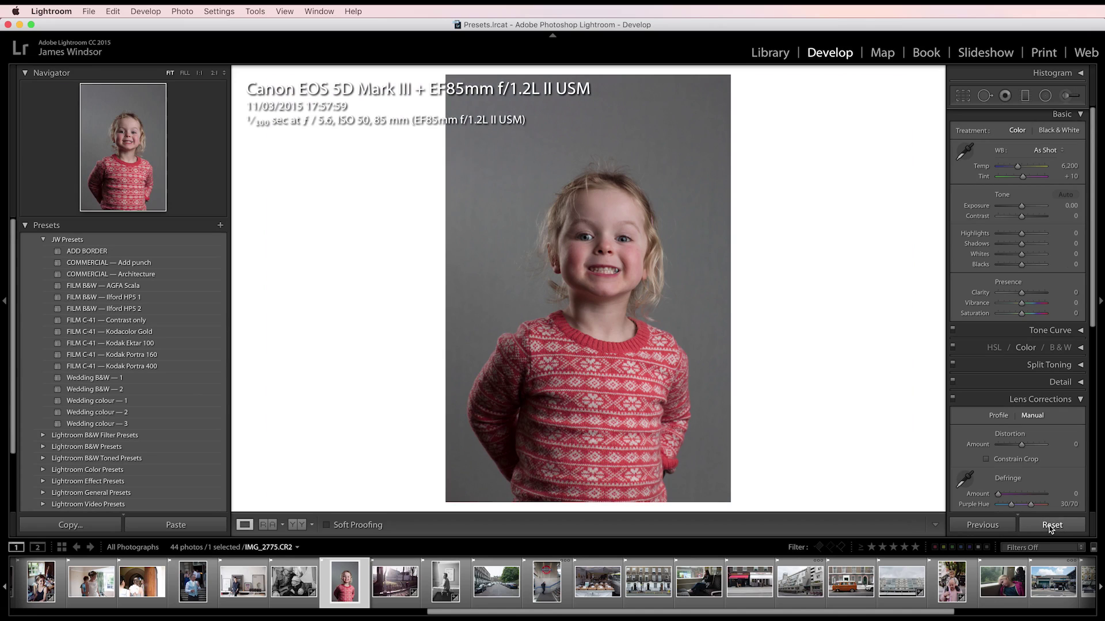
{"action": "left_click", "coordinate": [180, 359]}
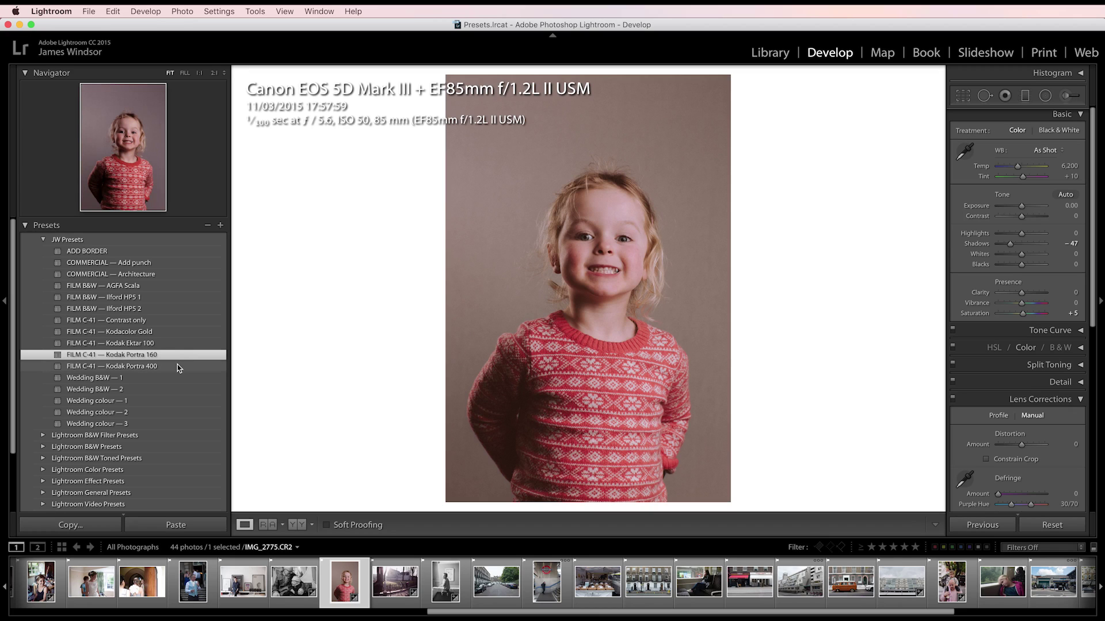
{"action": "left_click", "coordinate": [179, 367]}
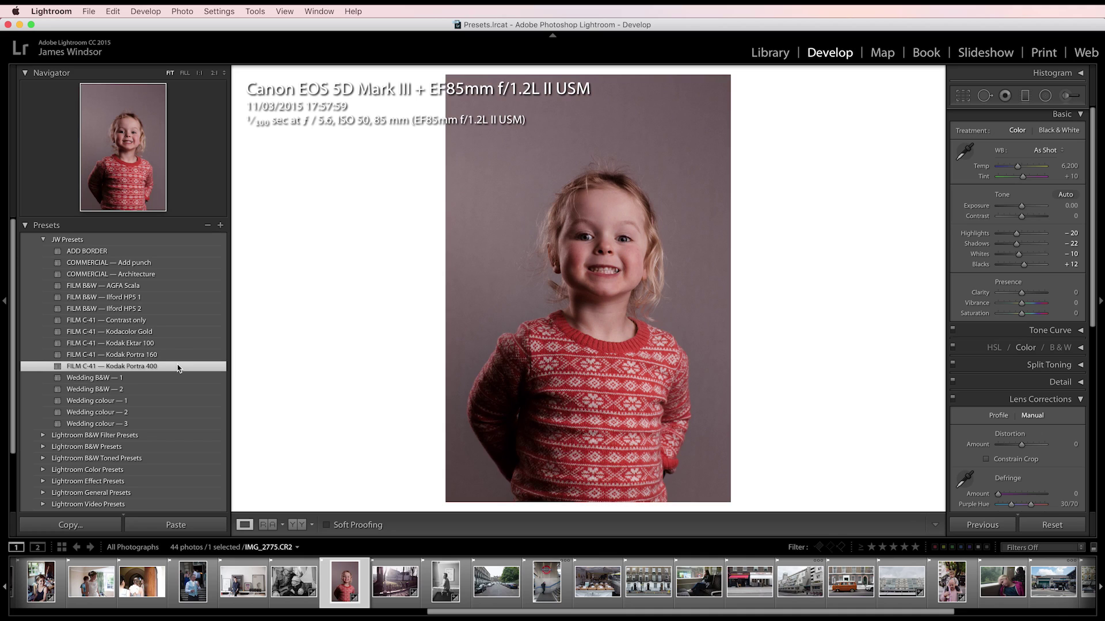
{"action": "left_click", "coordinate": [165, 324]}
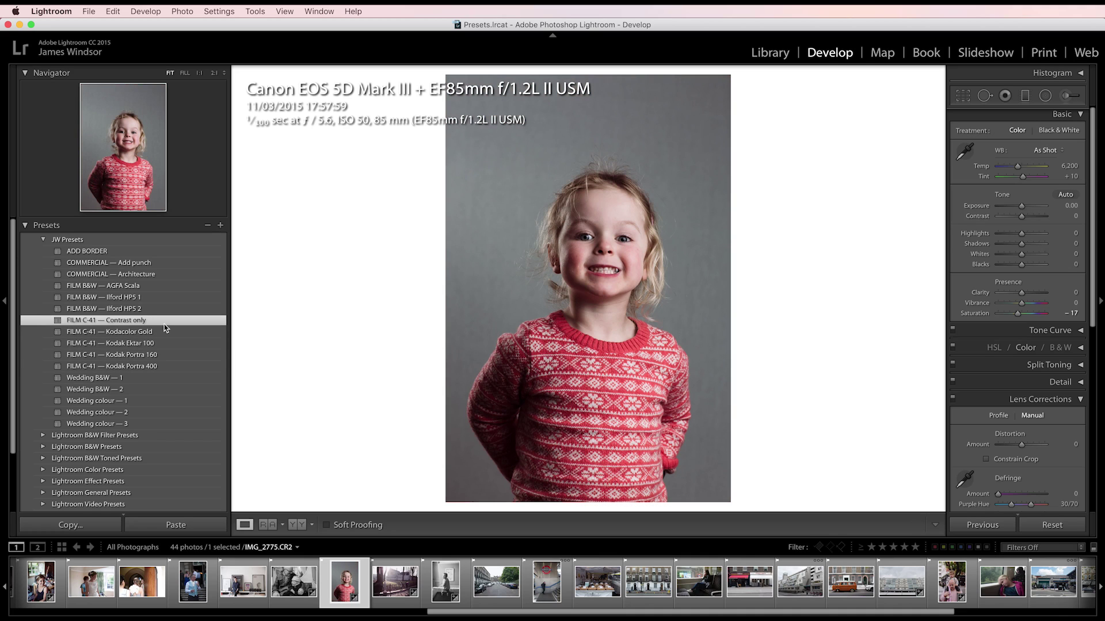
{"action": "left_click", "coordinate": [193, 582]}
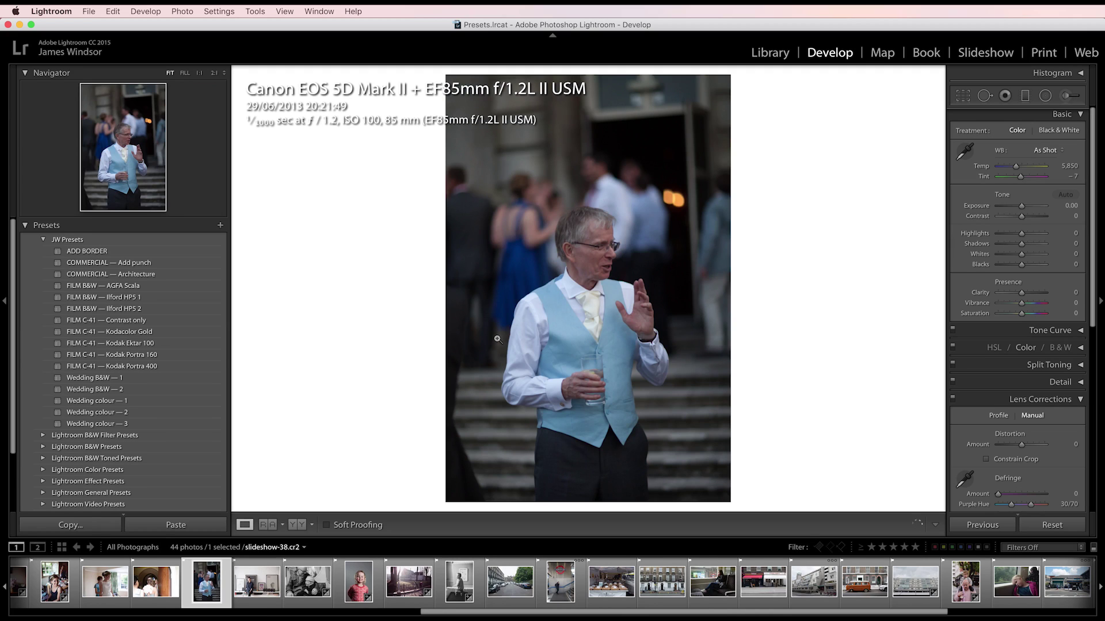
- Try Portra 160, Portra 400, exposure +0.45 and Ektar 100 on the wedding photo, ending on Contrast only
{"action": "left_click", "coordinate": [187, 356]}
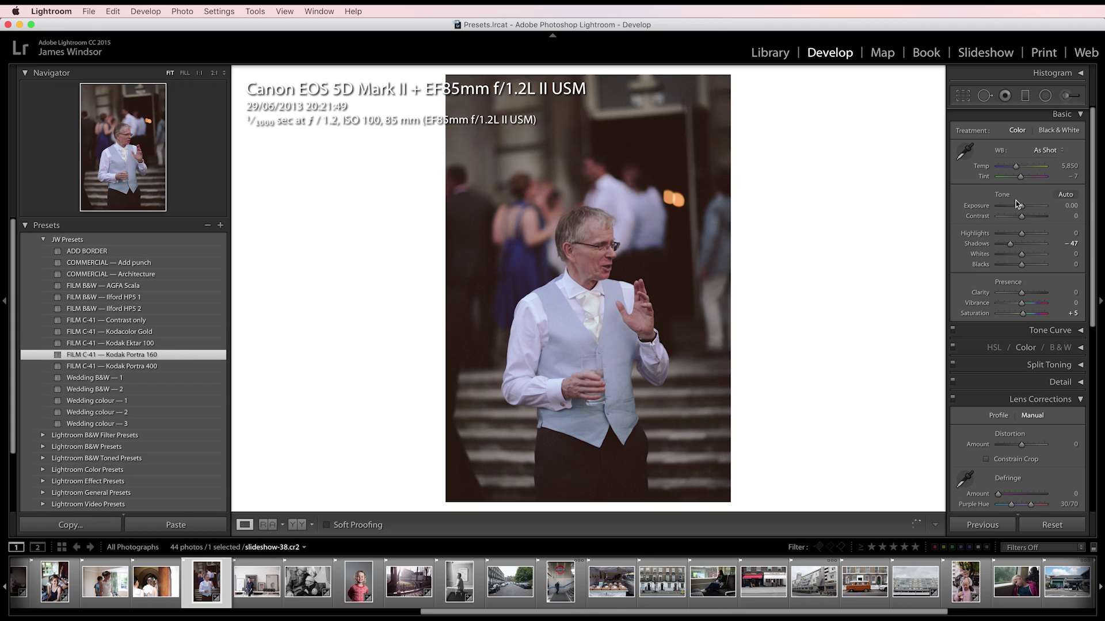
{"action": "left_click", "coordinate": [175, 366]}
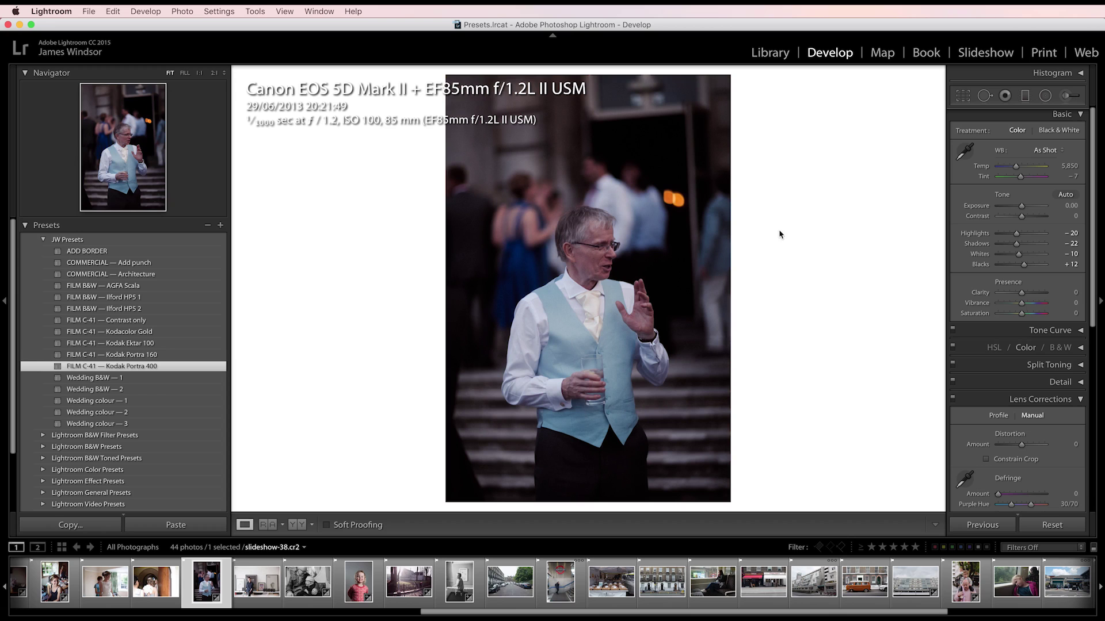
{"action": "left_click_drag", "start_coordinate": [1022, 207], "coordinate": [1027, 207]}
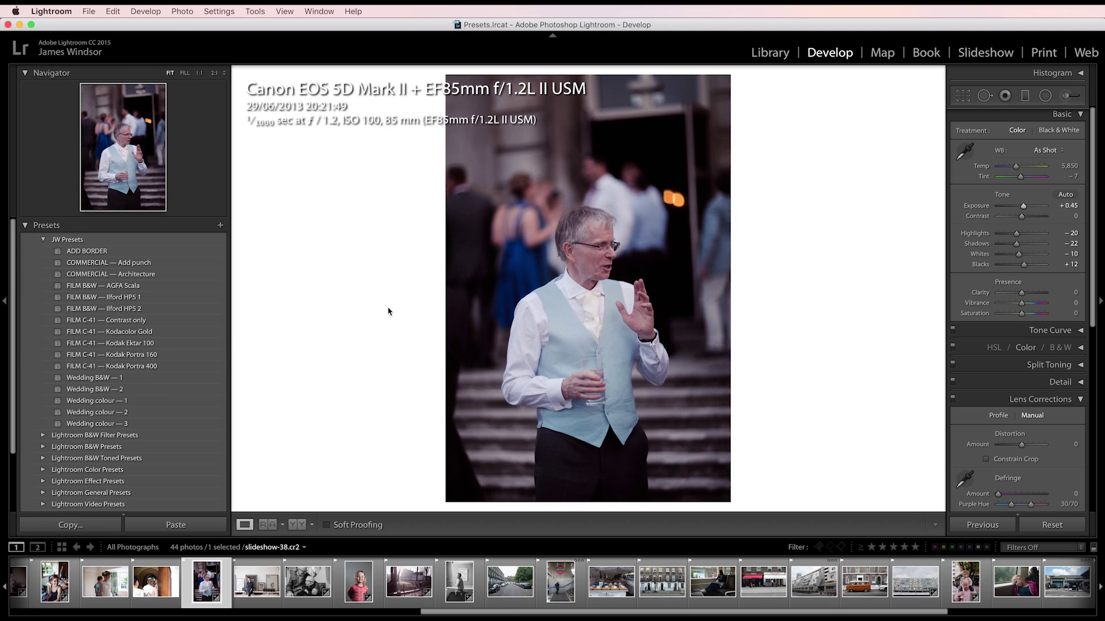
{"action": "left_click", "coordinate": [171, 344]}
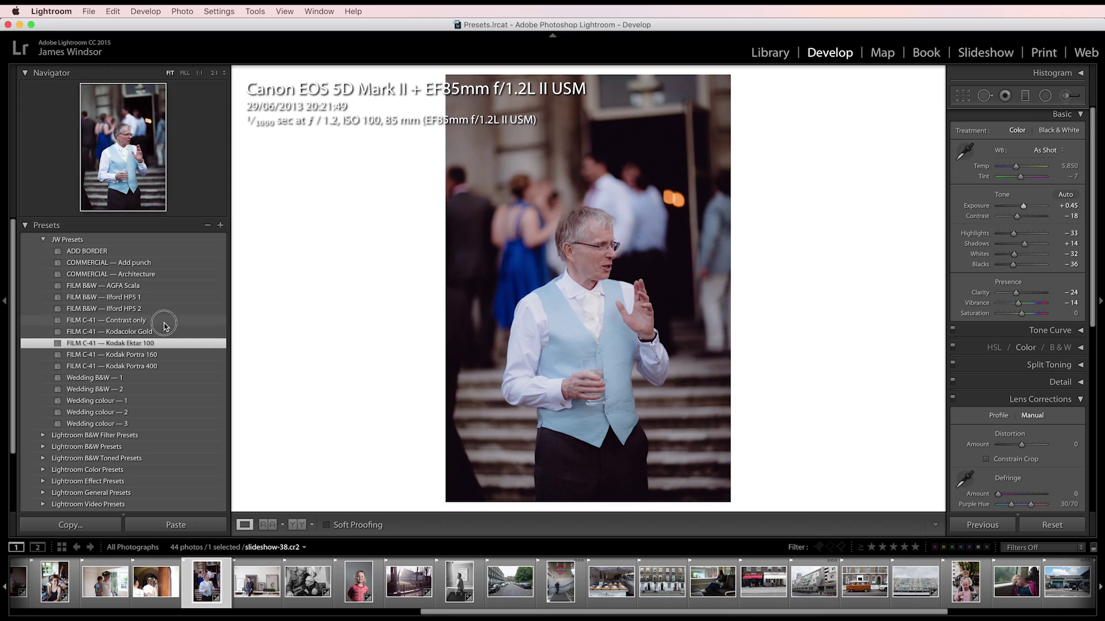
{"action": "left_click", "coordinate": [165, 322]}
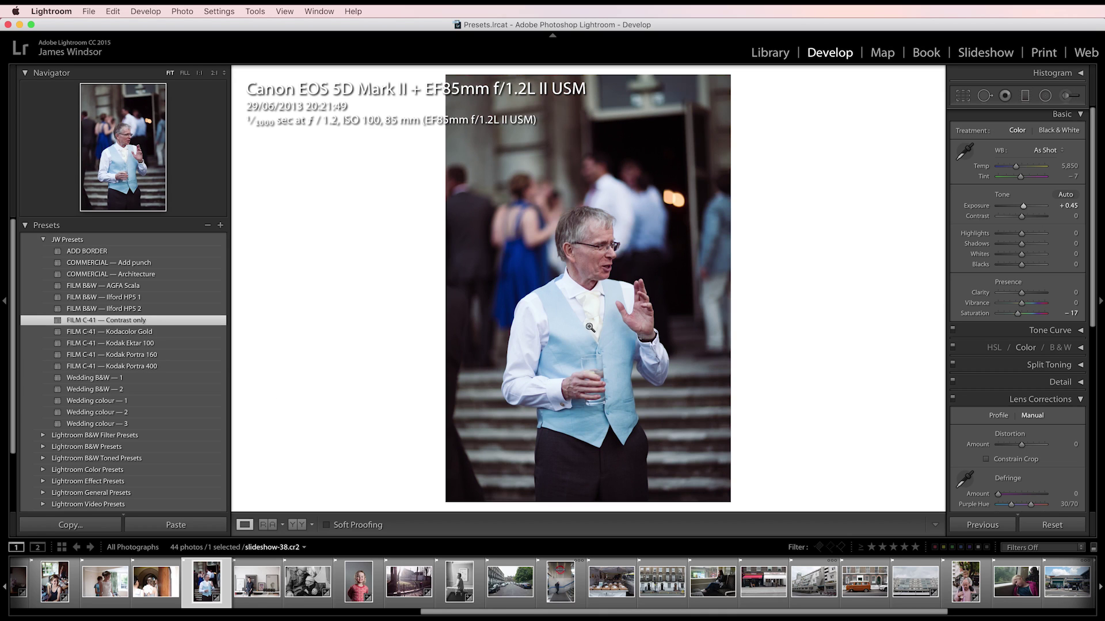
- Give the man-and-child train photo Kodak Portra 400 and compare before/after at 1:1 on the child
{"action": "left_click", "coordinate": [308, 582]}
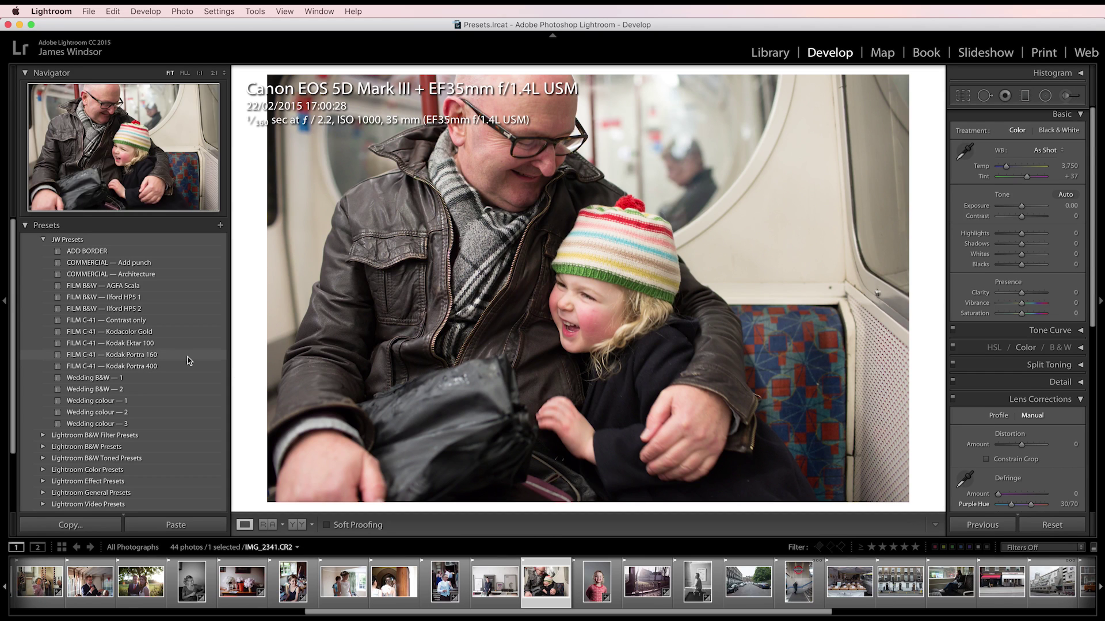
{"action": "left_click", "coordinate": [188, 356]}
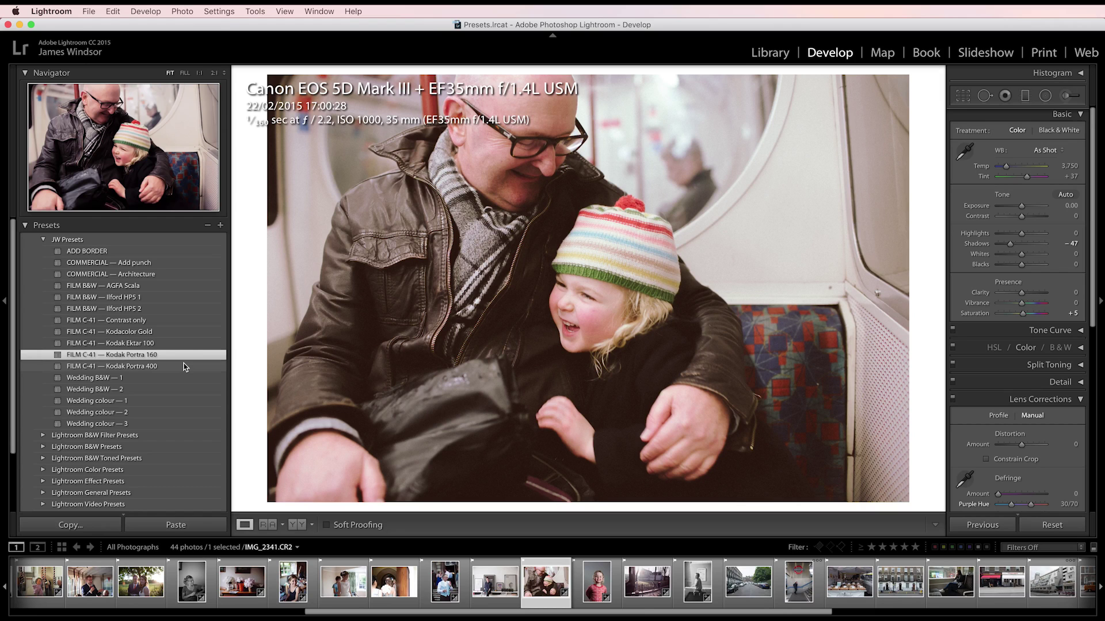
{"action": "left_click", "coordinate": [185, 366]}
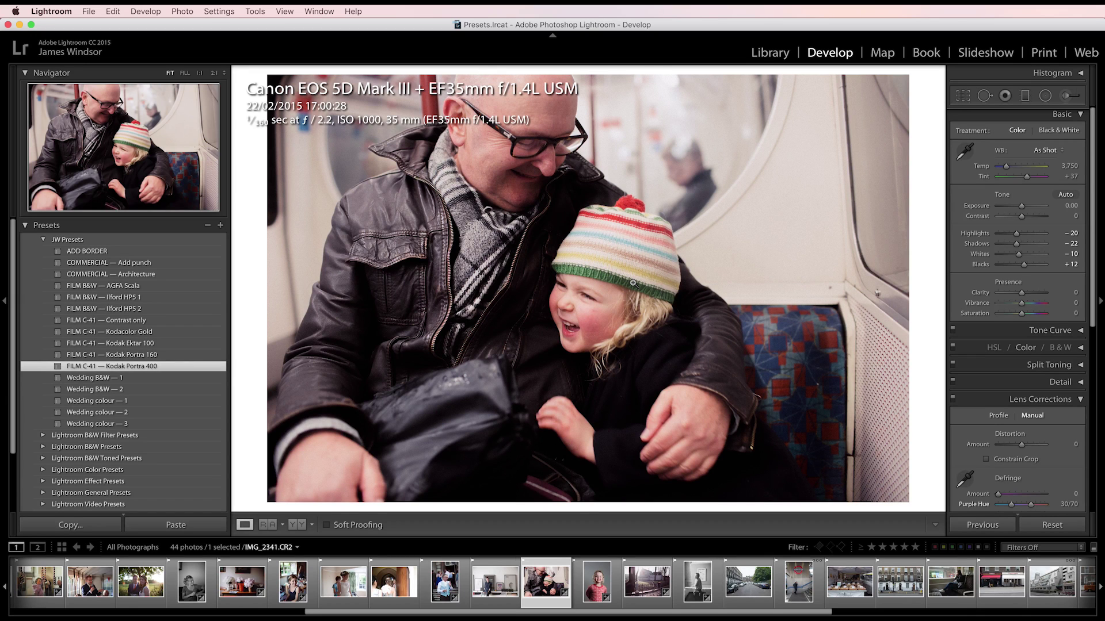
{"action": "key", "text": "y"}
{"action": "left_click", "coordinate": [743, 268]}
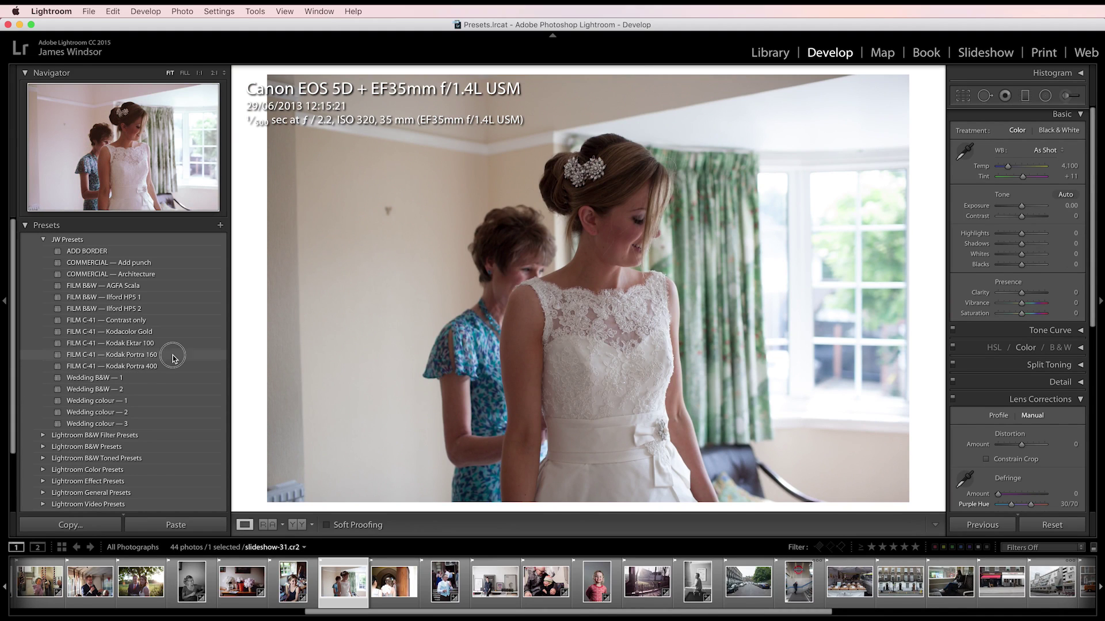
- Cycle the bride photo through Portra 160, Ektar 100 and Kodacolor Gold, finishing on Kodak Portra 400
{"action": "left_click", "coordinate": [172, 355]}
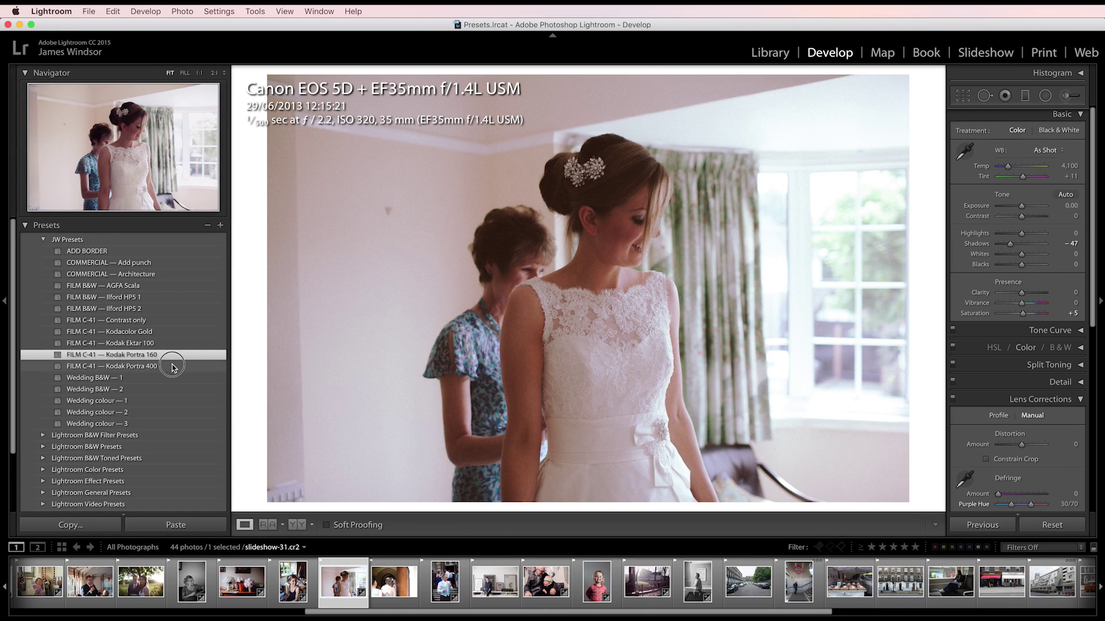
{"action": "left_click", "coordinate": [173, 367]}
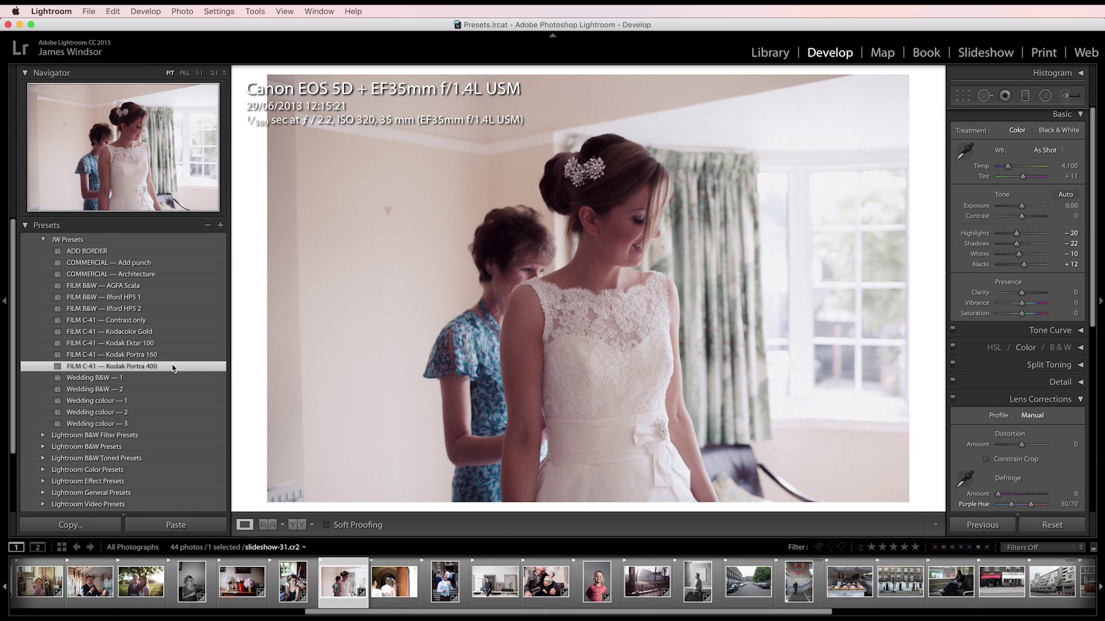
{"action": "left_click", "coordinate": [175, 356]}
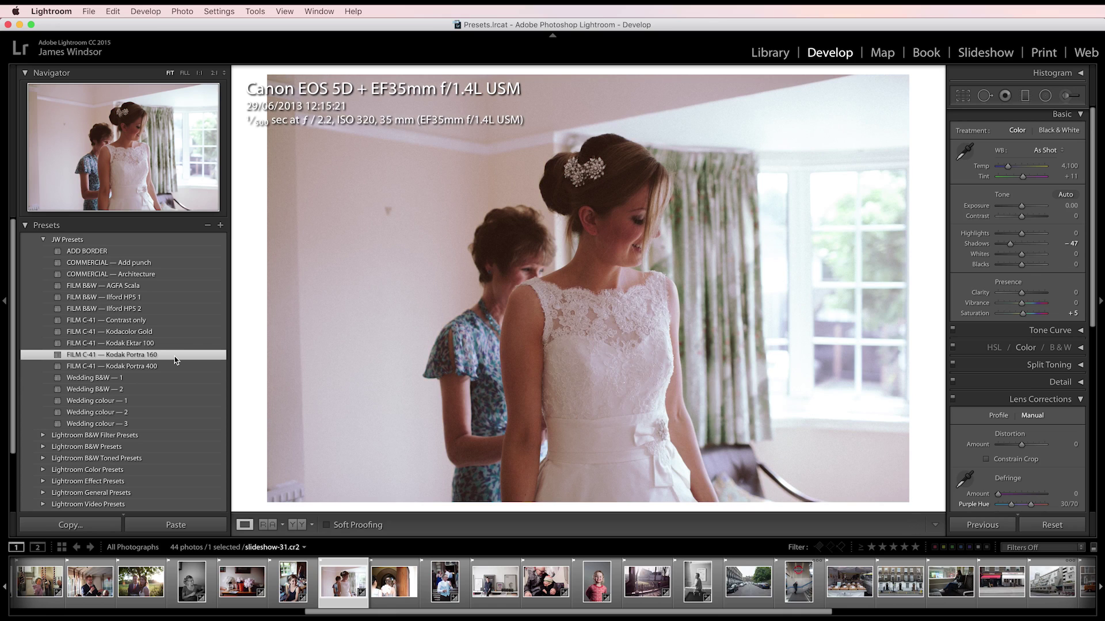
{"action": "left_click", "coordinate": [178, 344]}
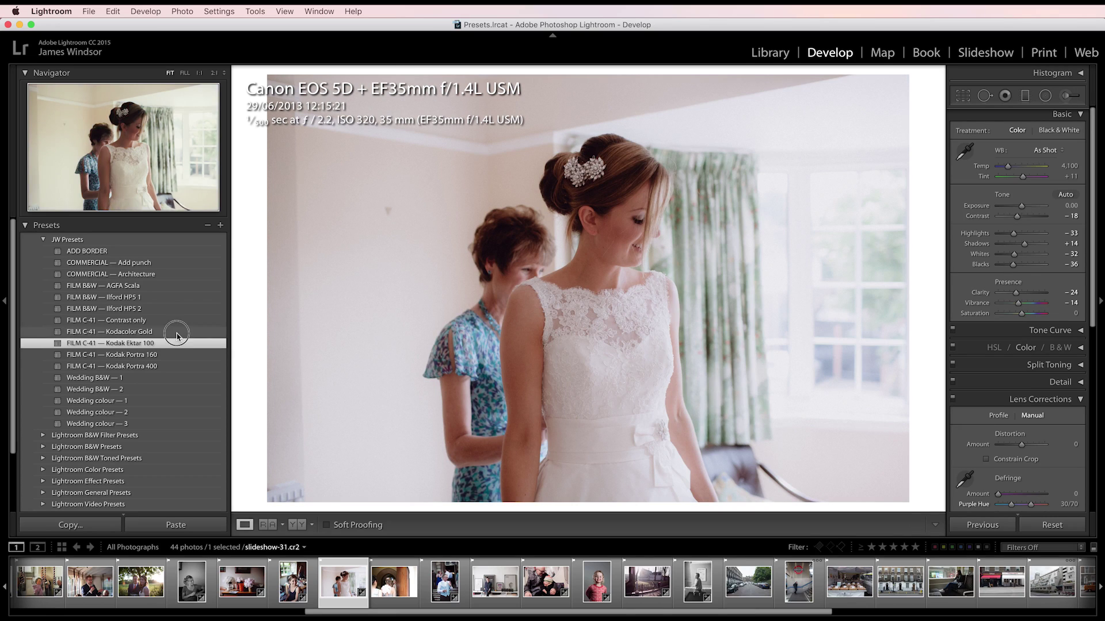
{"action": "left_click", "coordinate": [177, 333]}
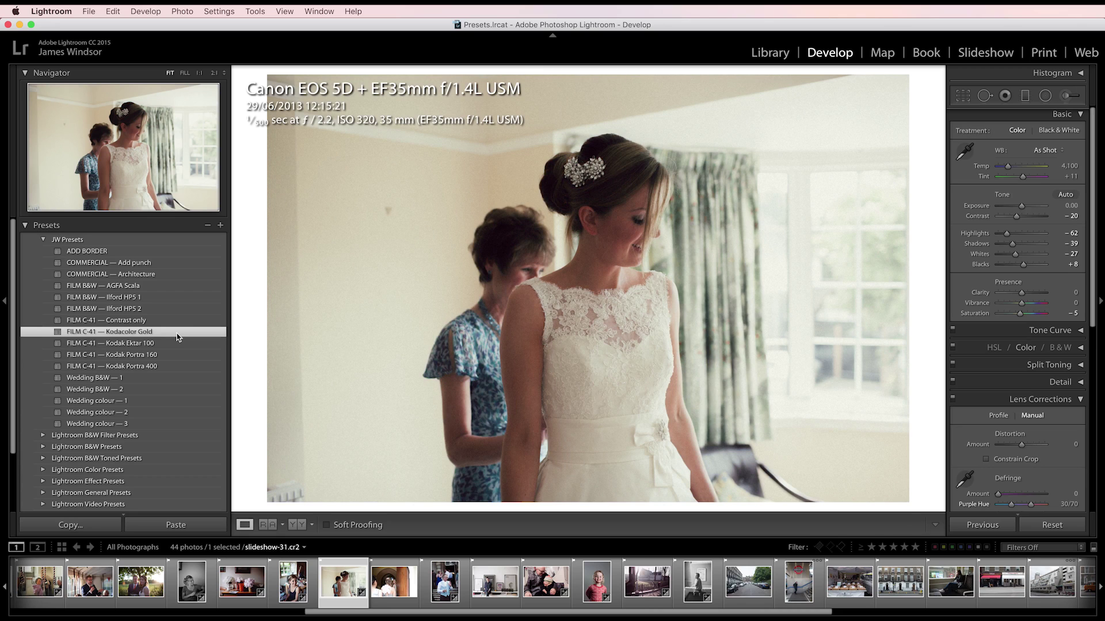
{"action": "left_click", "coordinate": [165, 366]}
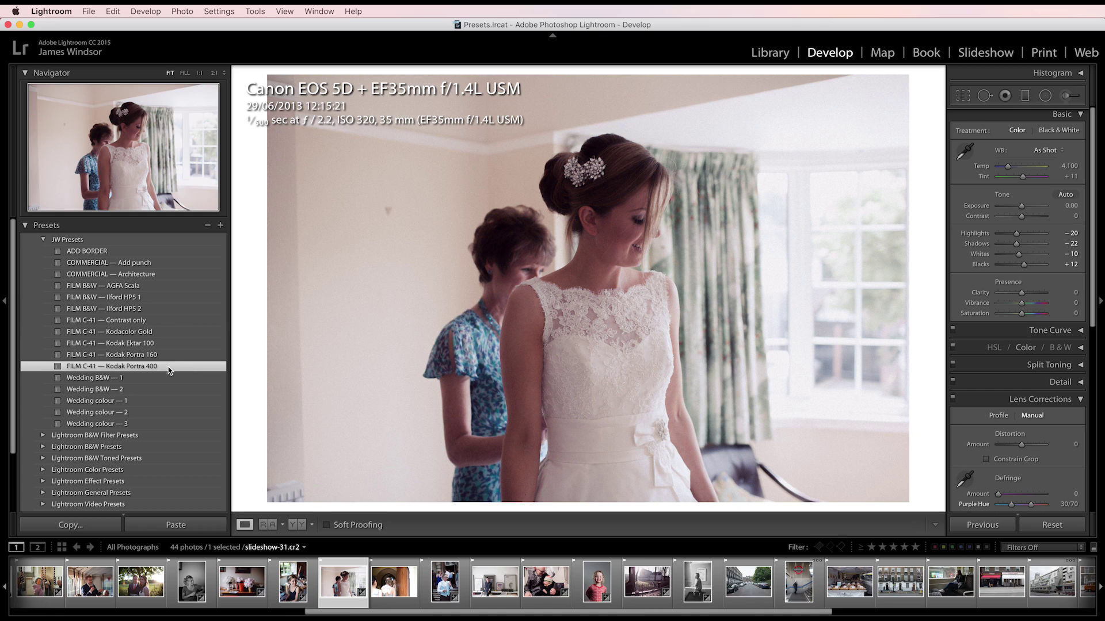
{"action": "scroll", "coordinate": [267, 600], "scroll_direction": "up", "scroll_amount": 5}
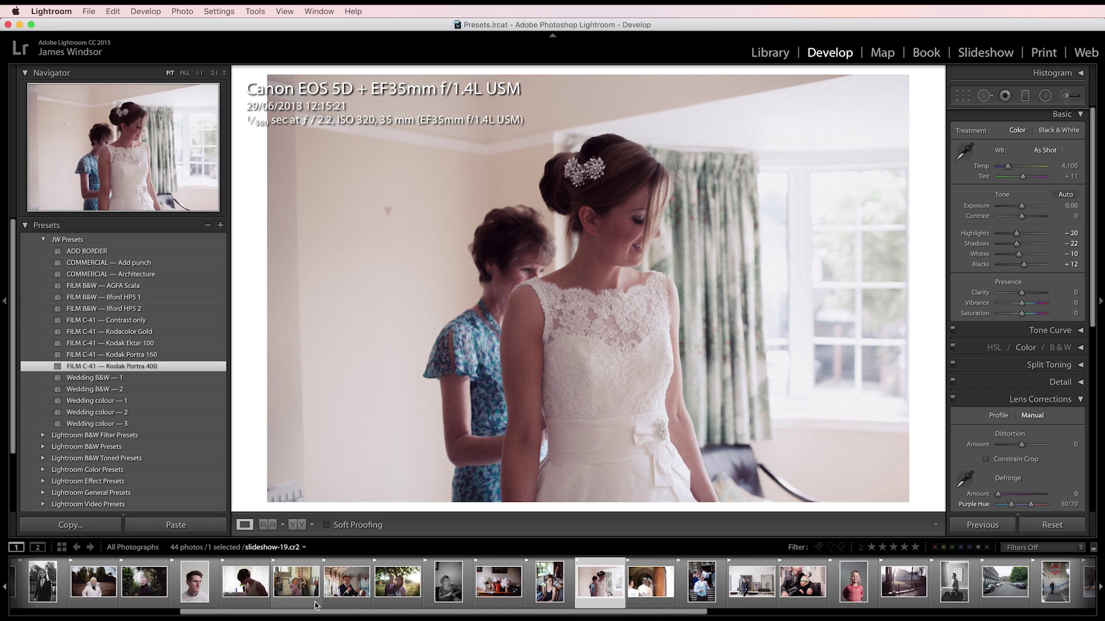
- Give the couple photo Kodak Ektar 100, a radial filter darkening around them, and exposure +0.35
{"action": "left_click", "coordinate": [400, 595]}
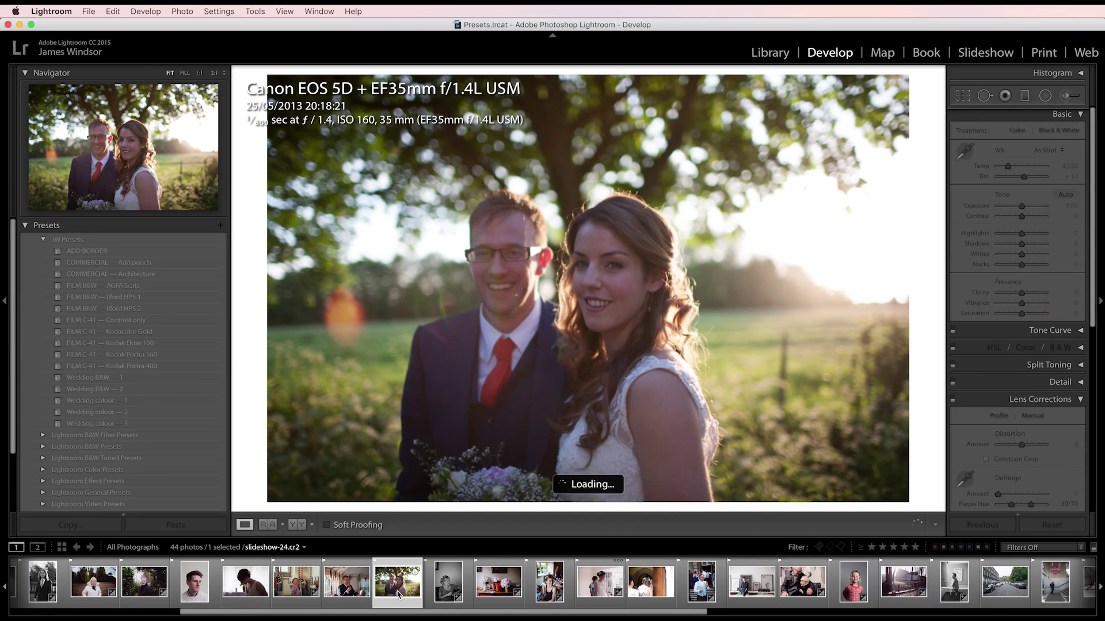
{"action": "left_click", "coordinate": [177, 348]}
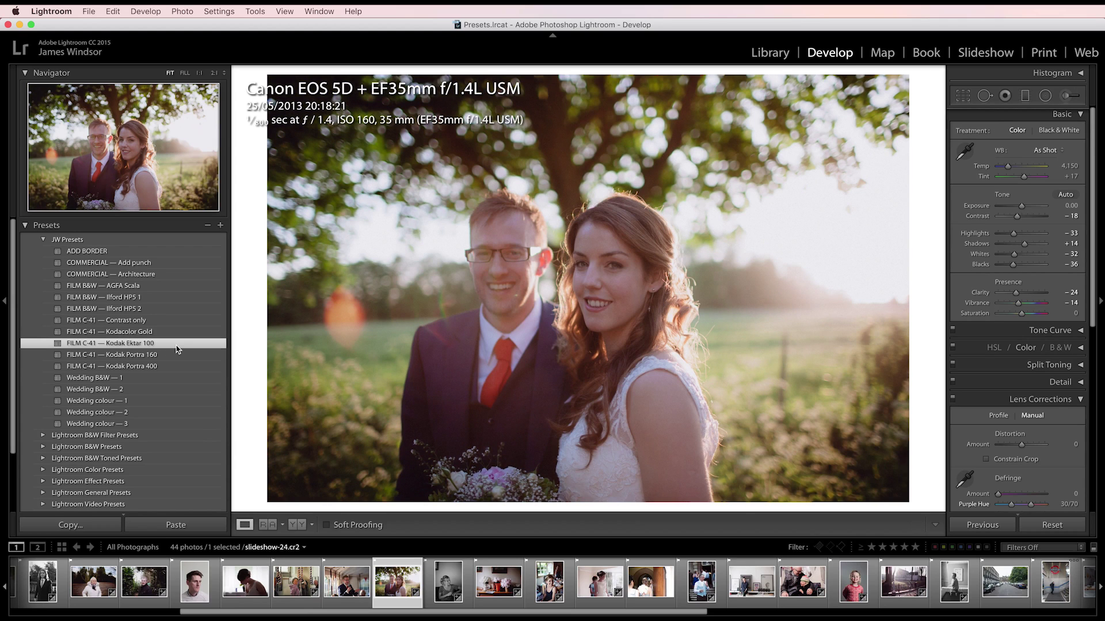
{"action": "left_click", "coordinate": [1046, 96]}
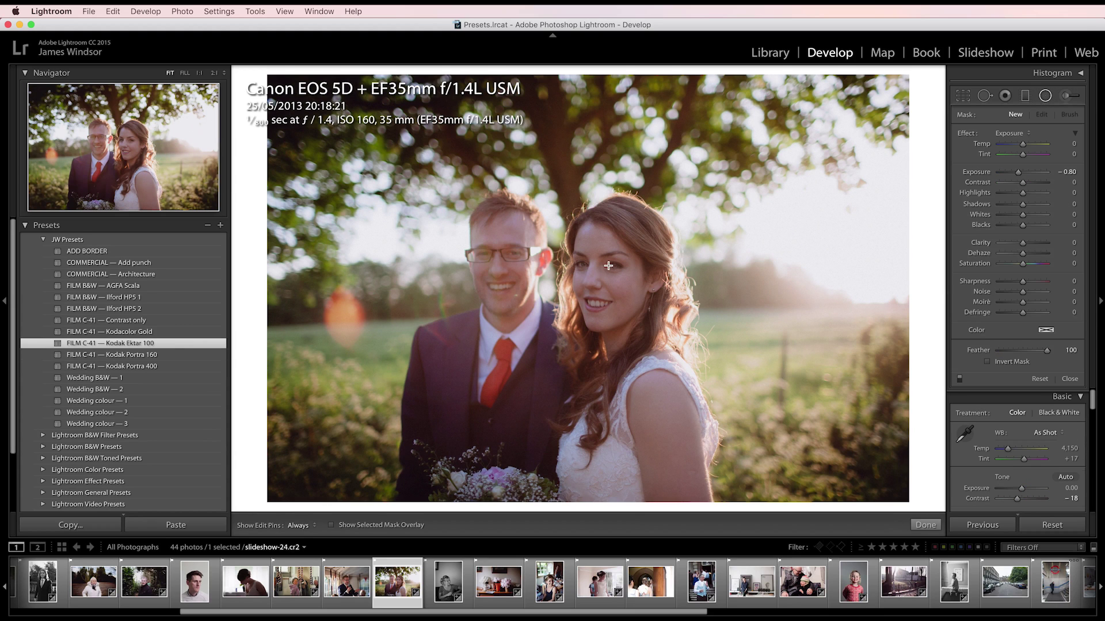
{"action": "left_click_drag", "start_coordinate": [608, 265], "coordinate": [834, 481]}
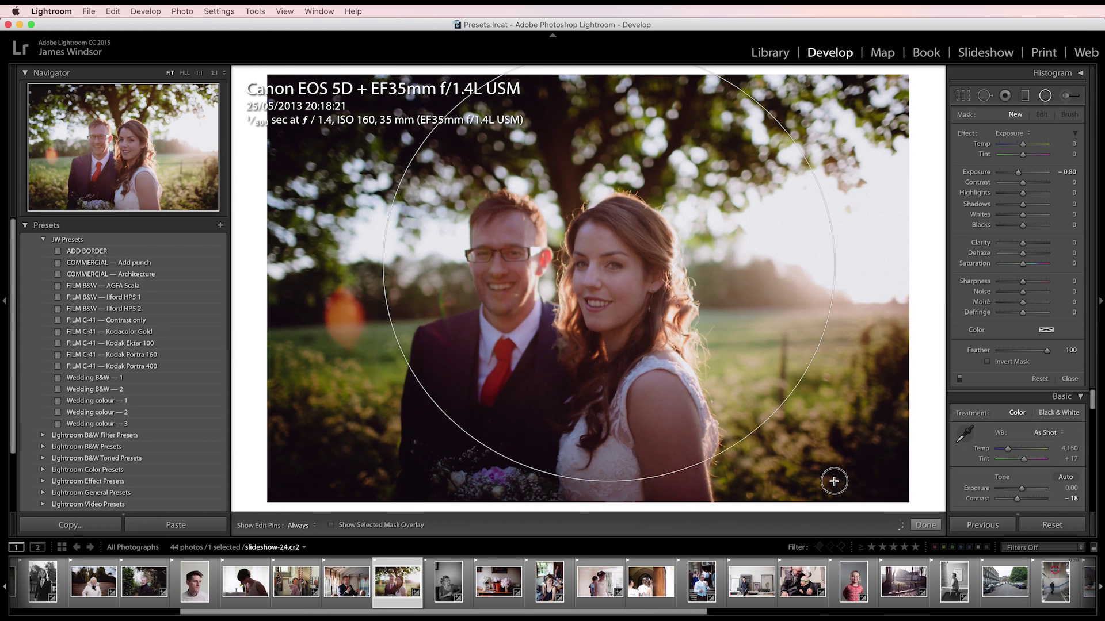
{"action": "left_click", "coordinate": [1046, 96]}
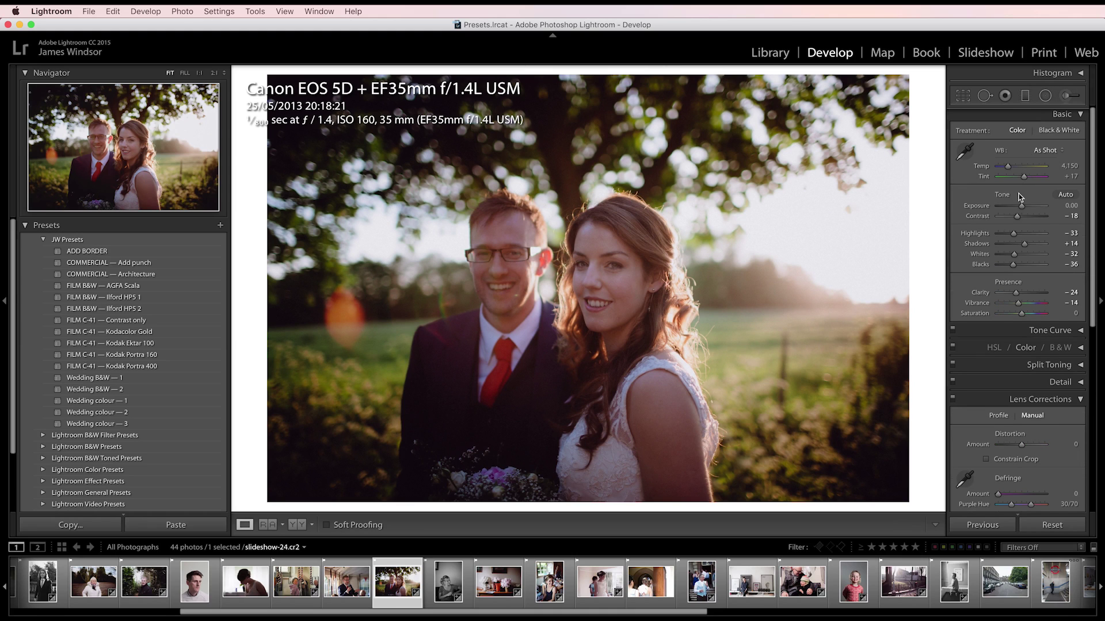
{"action": "left_click_drag", "start_coordinate": [1022, 205], "coordinate": [1025, 208]}
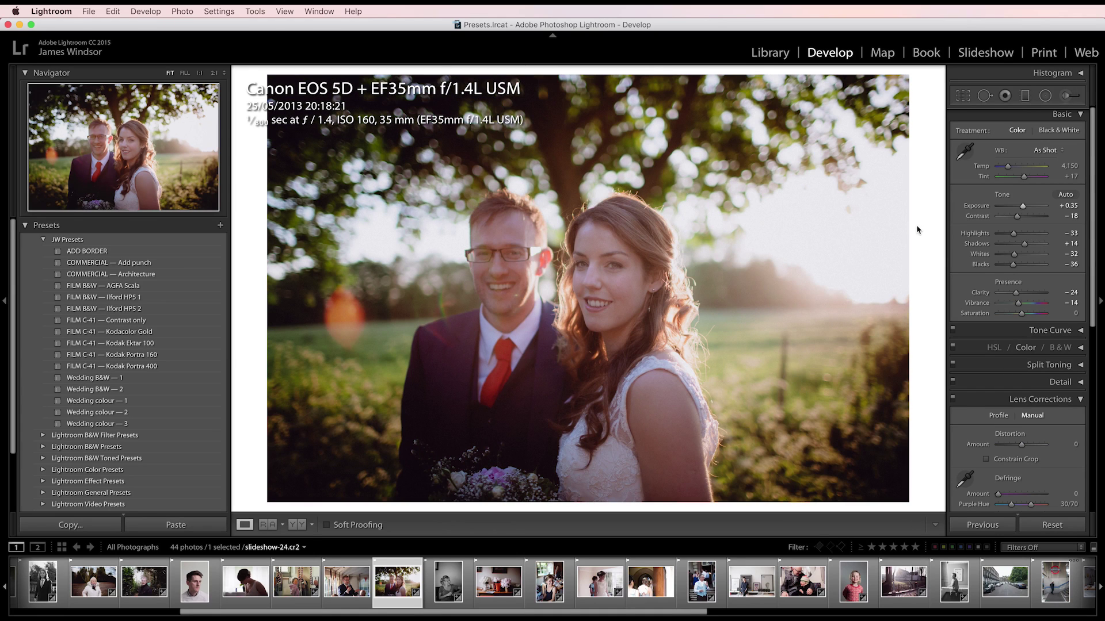
{"action": "key", "text": "y"}
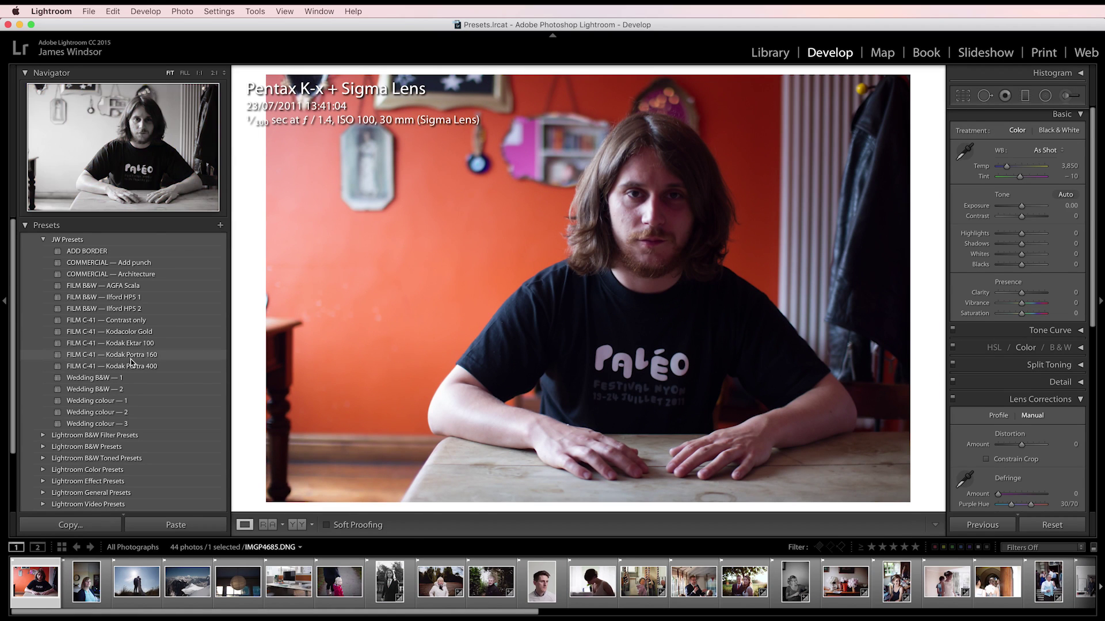
- Try Kodacolor Gold, Ektar 100, Portra 160/400, Contrast only, HP5 1 and AGFA Scala on the portrait, ending on Add punch
{"action": "left_click", "coordinate": [139, 334]}
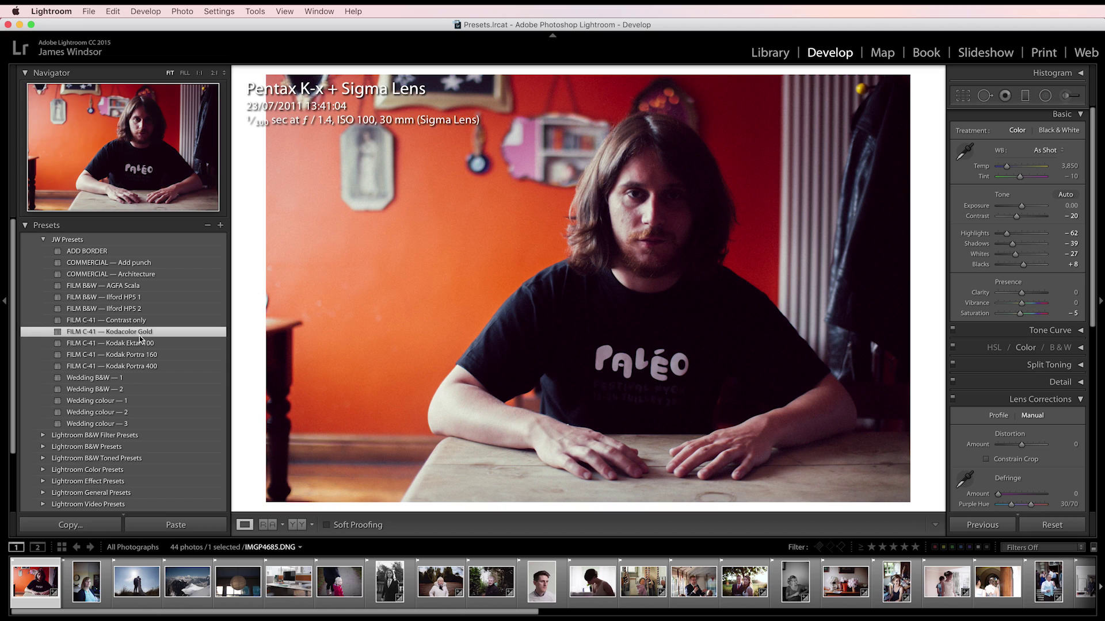
{"action": "left_click", "coordinate": [141, 344]}
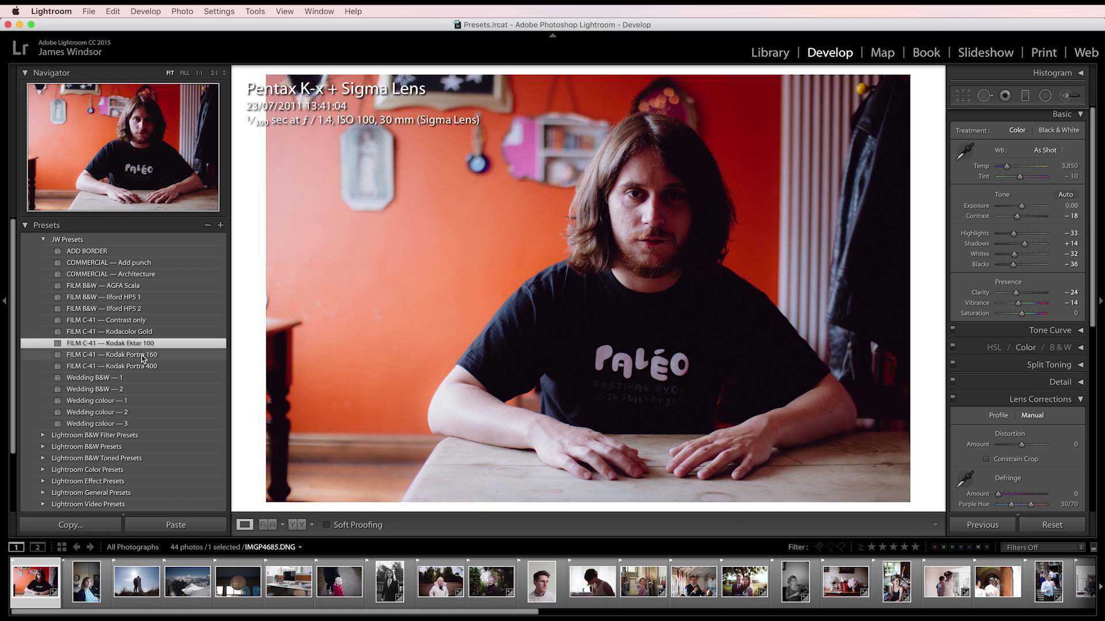
{"action": "left_click", "coordinate": [142, 355]}
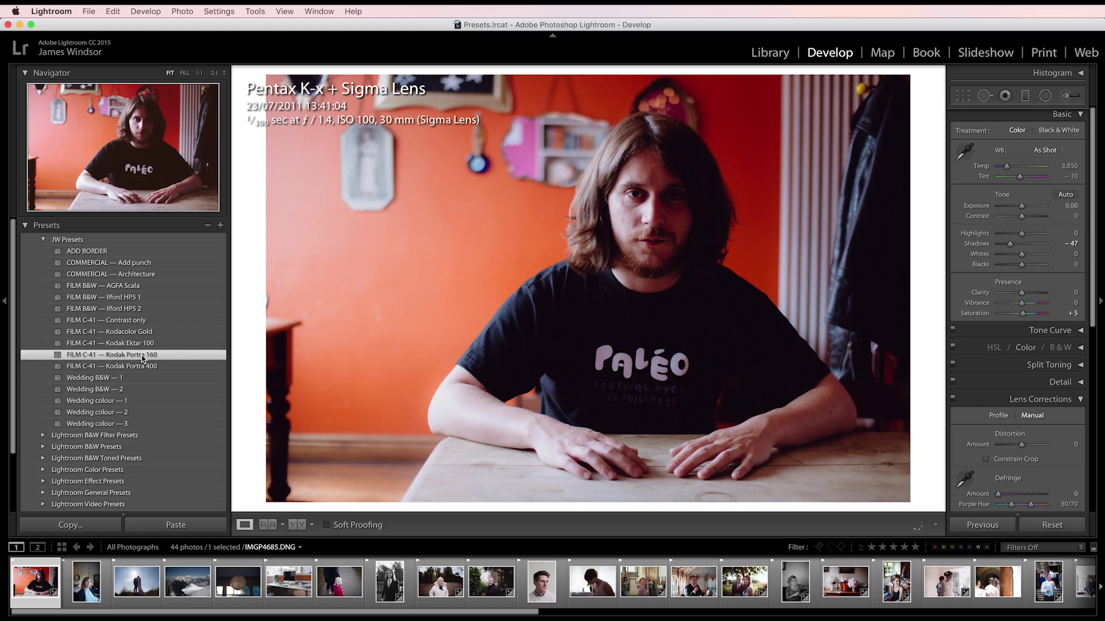
{"action": "left_click", "coordinate": [147, 366]}
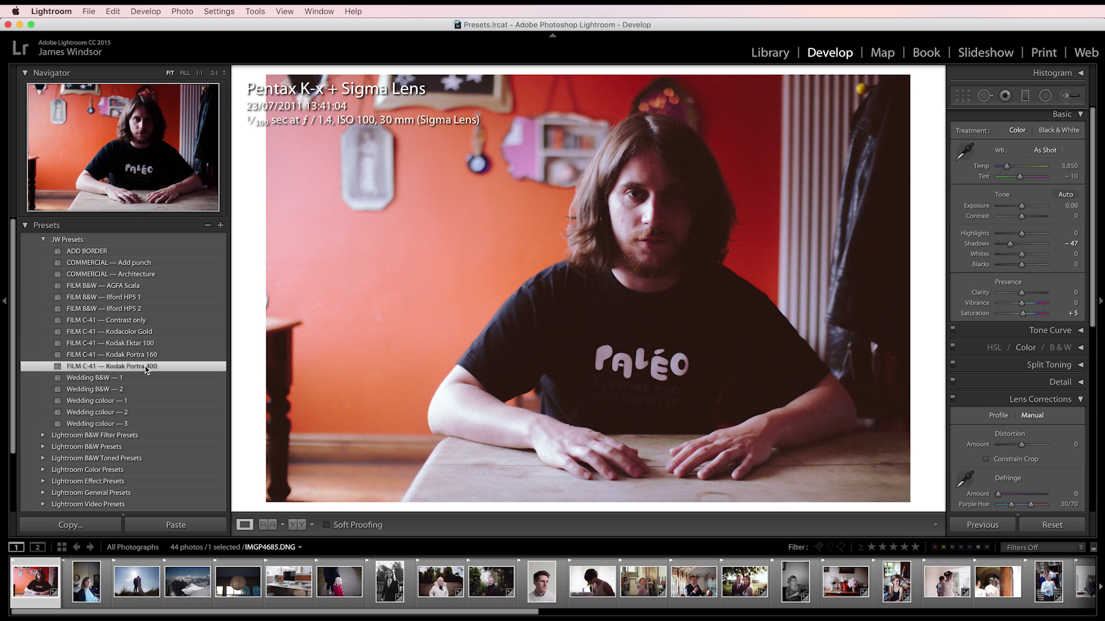
{"action": "left_click", "coordinate": [144, 320]}
{"action": "left_click", "coordinate": [162, 298]}
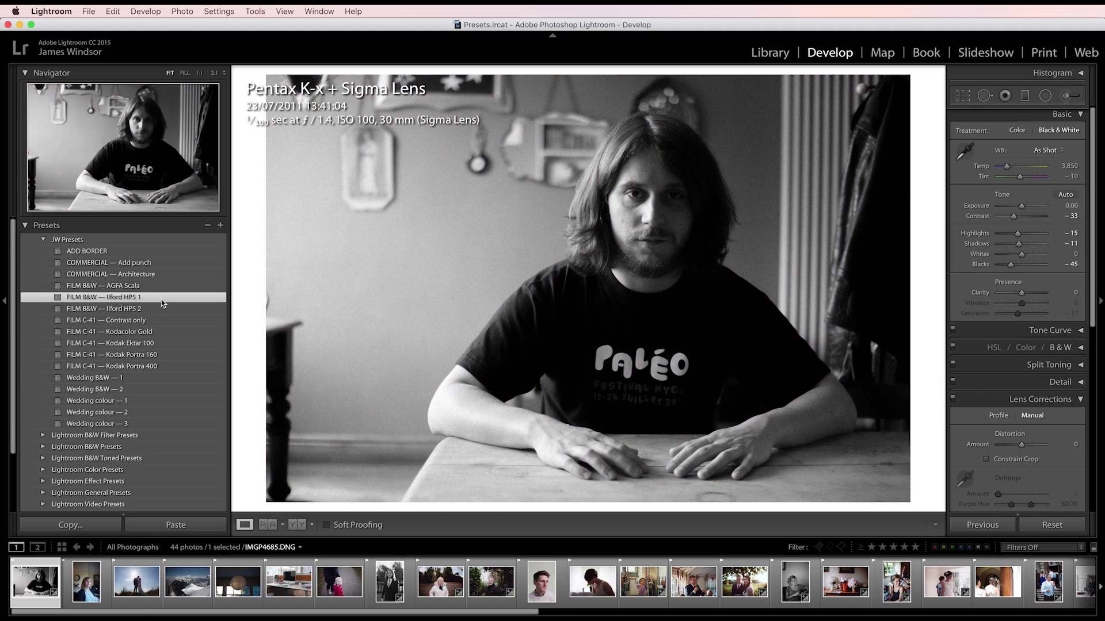
{"action": "left_click", "coordinate": [158, 287]}
{"action": "left_click", "coordinate": [161, 263]}
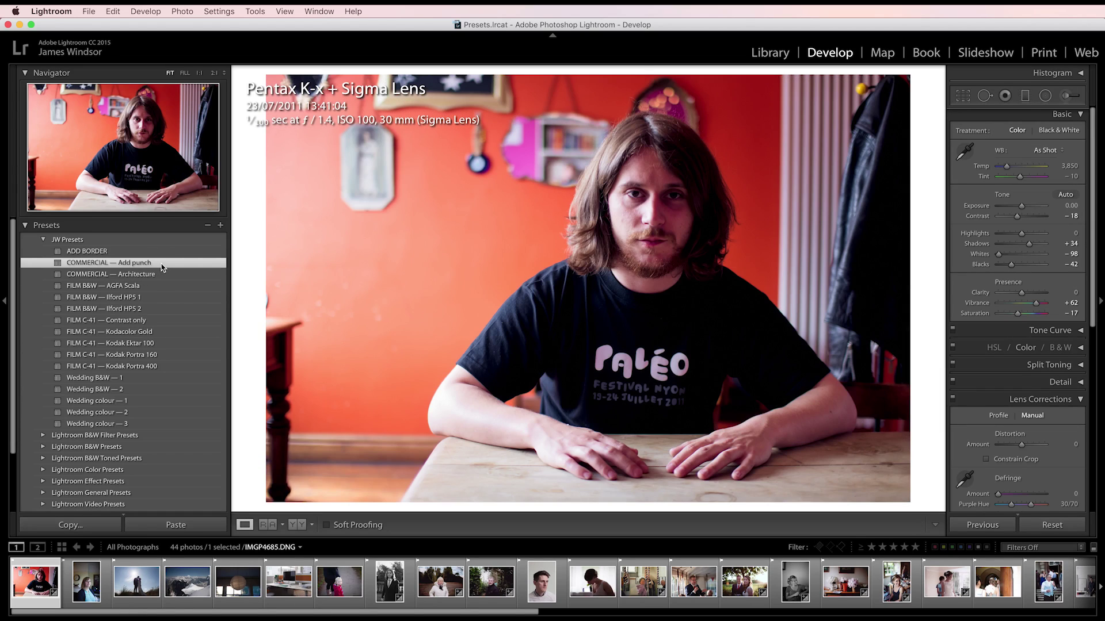
{"action": "left_click", "coordinate": [299, 580]}
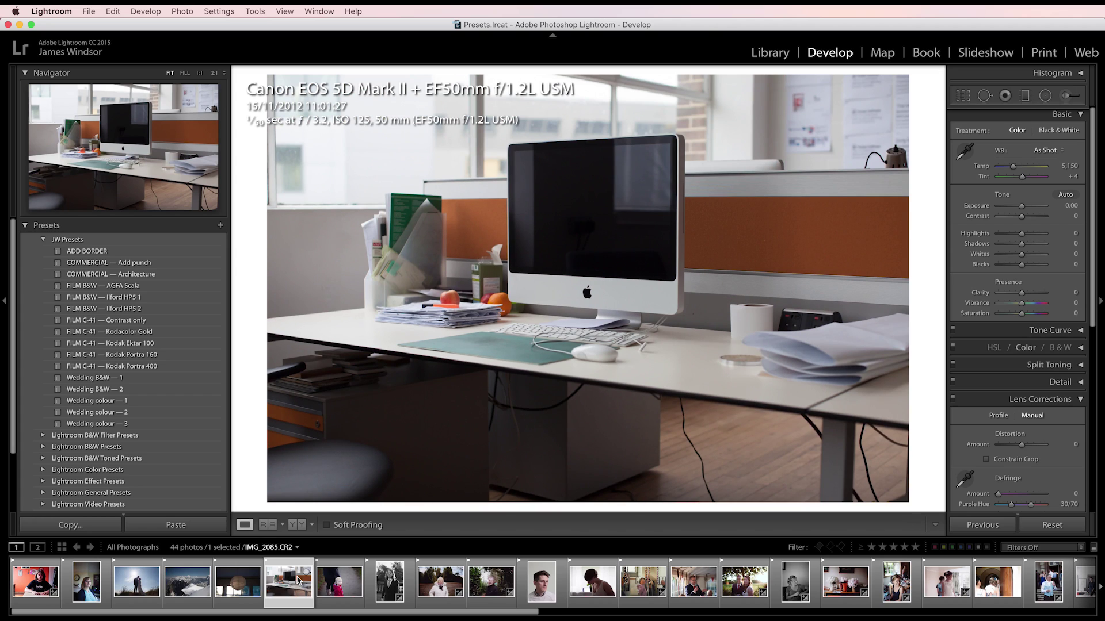
- Try Ektar 100, COMMERCIAL — Architecture and Add punch on the desk photo, then apply FILM B&W — AGFA Scala
{"action": "left_click", "coordinate": [188, 344]}
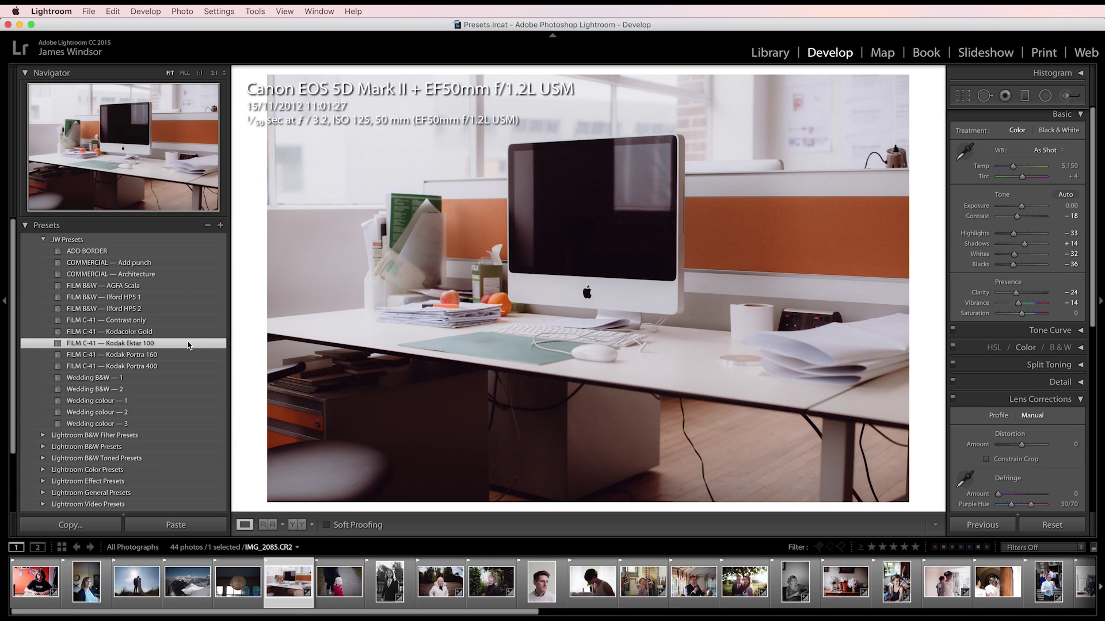
{"action": "left_click", "coordinate": [165, 276]}
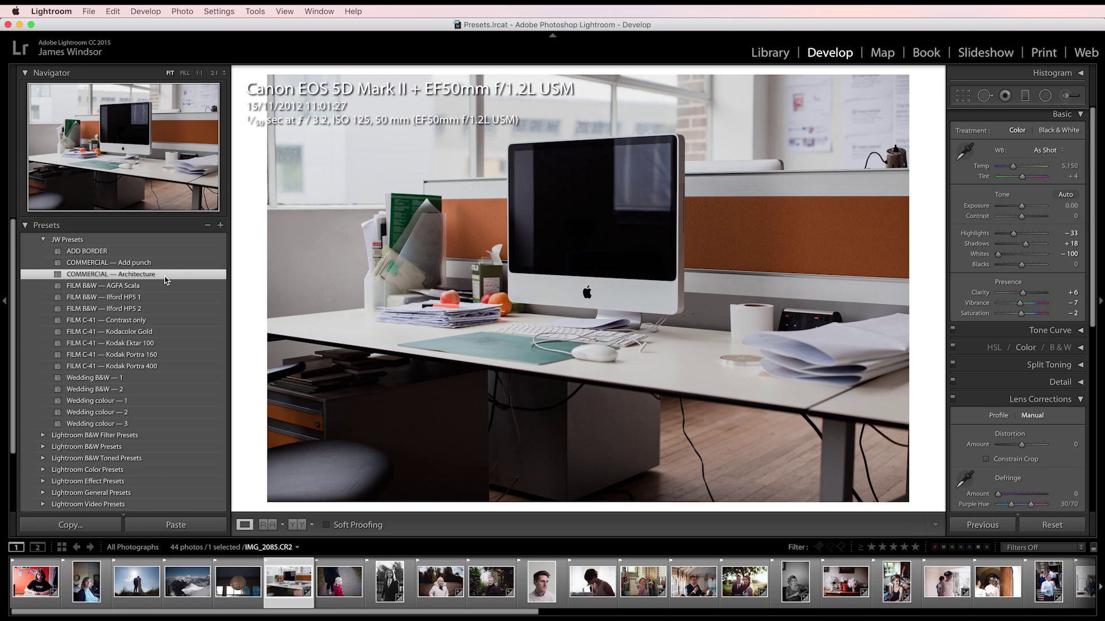
{"action": "left_click", "coordinate": [170, 266]}
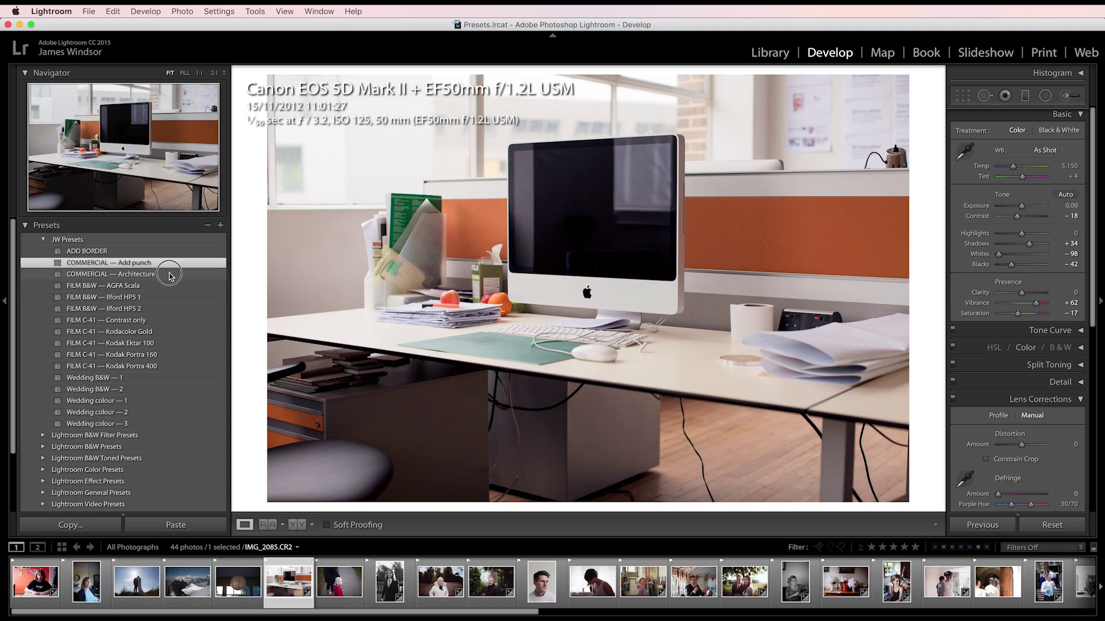
{"action": "left_click", "coordinate": [171, 274]}
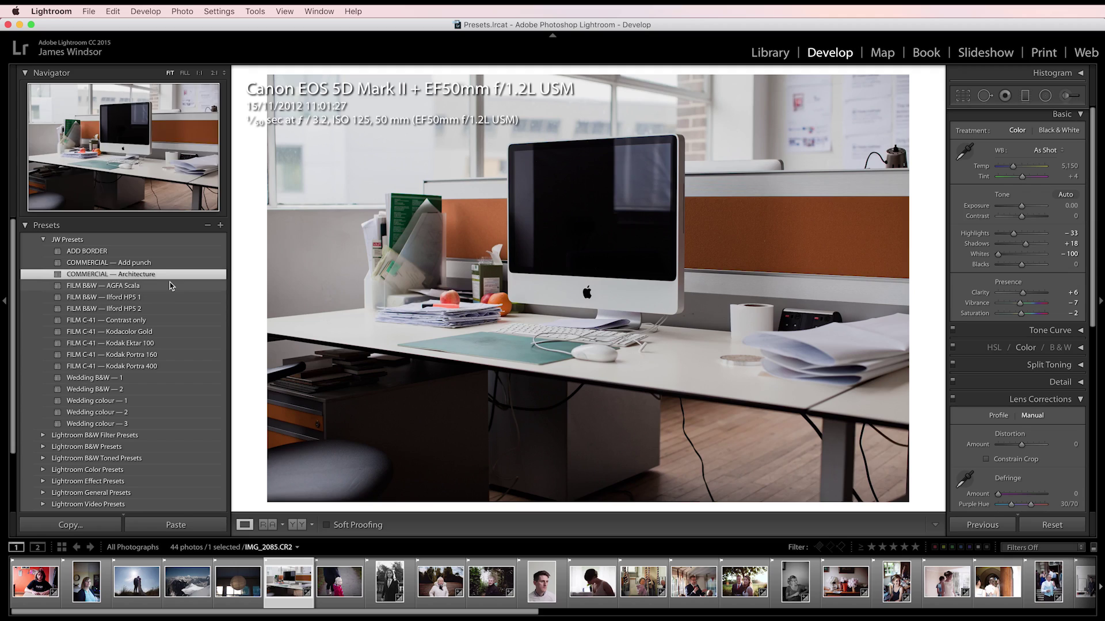
{"action": "left_click", "coordinate": [164, 287]}
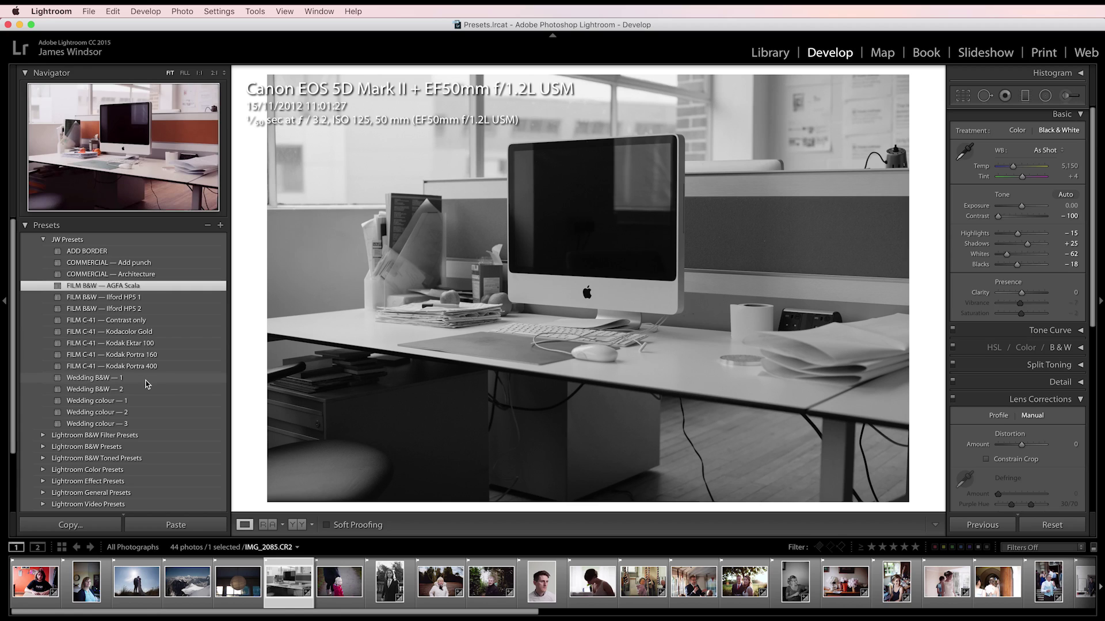
- Try Wedding B&W — 2 on the office desk photo, then settle on Wedding B&W — 1
{"action": "scroll", "coordinate": [137, 584], "scroll_direction": "right", "scroll_amount": 4}
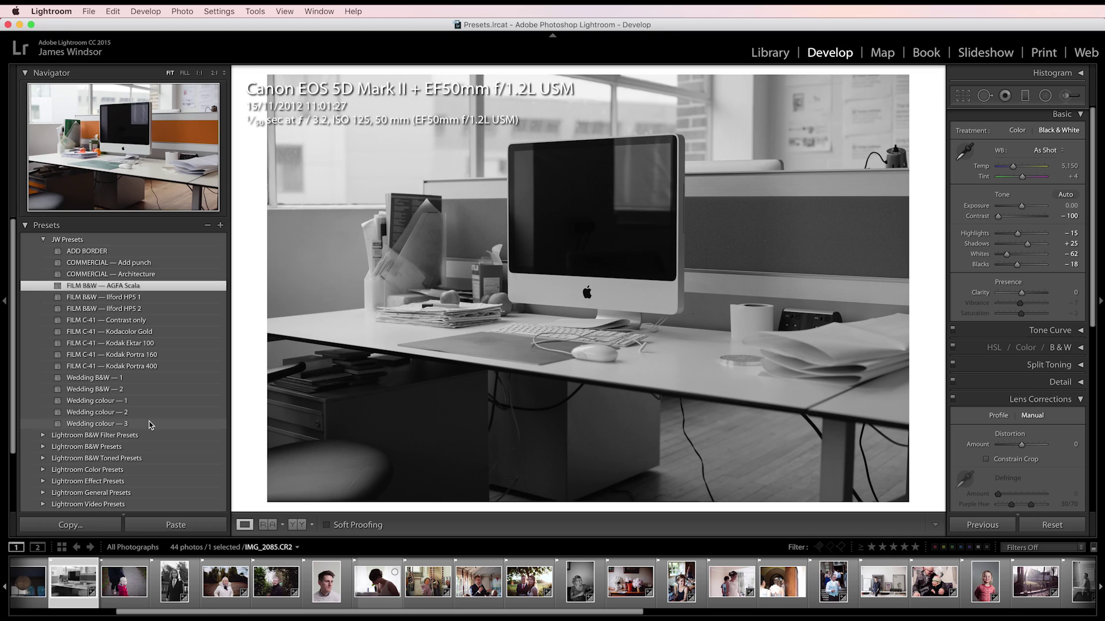
{"action": "left_click", "coordinate": [150, 389]}
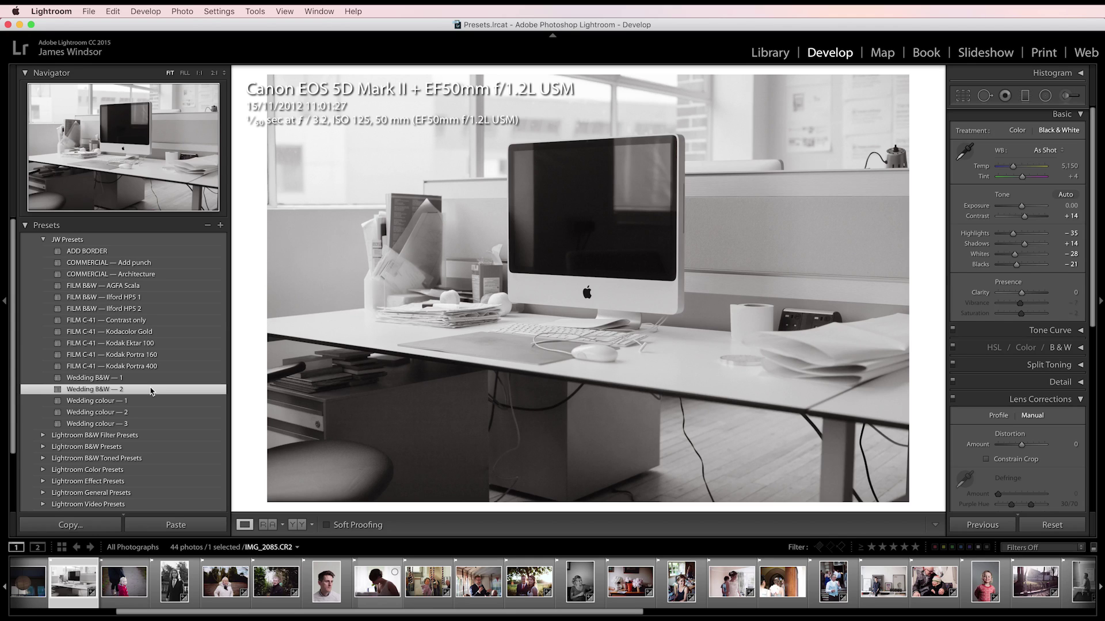
{"action": "left_click", "coordinate": [152, 379]}
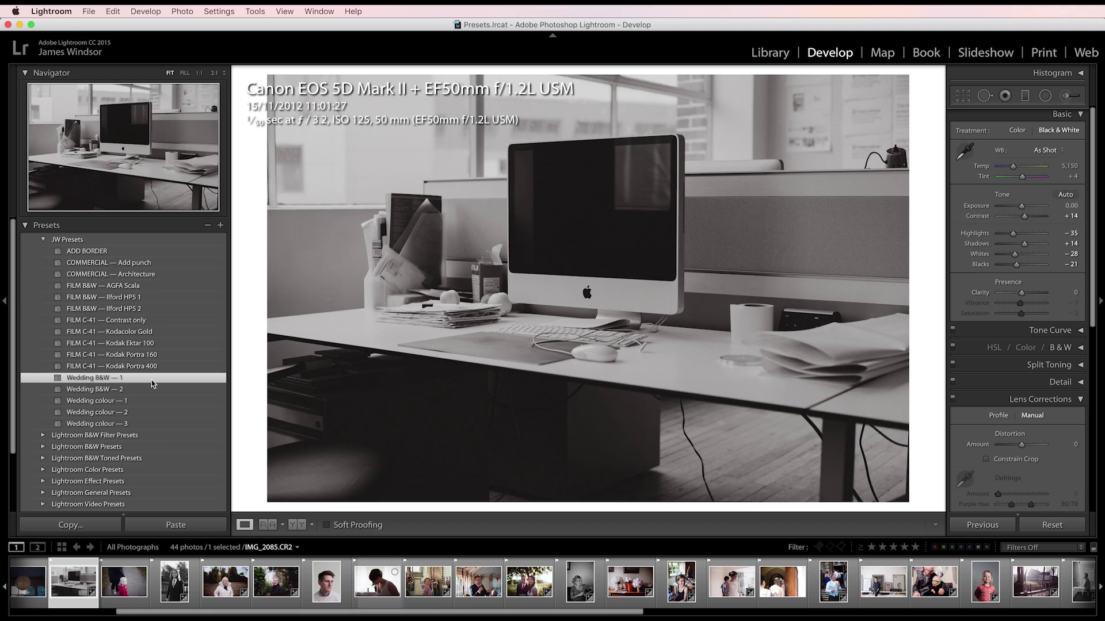
- Reset the laughing bride photo and try the Wedding presets, settling on Wedding colour — 3
{"action": "left_click", "coordinate": [681, 590]}
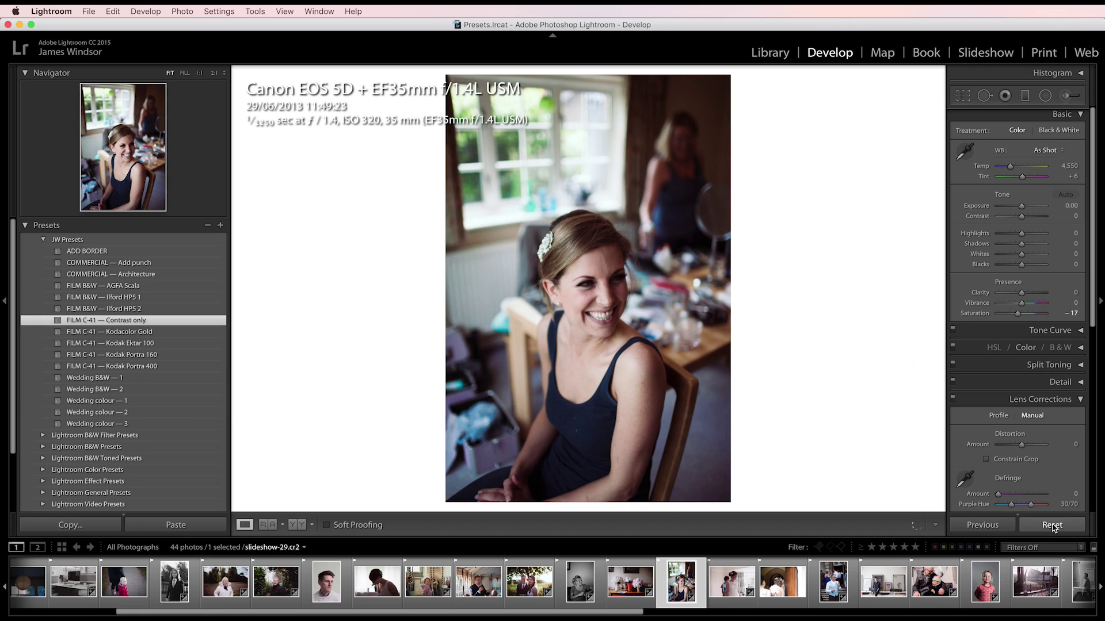
{"action": "left_click", "coordinate": [1052, 525]}
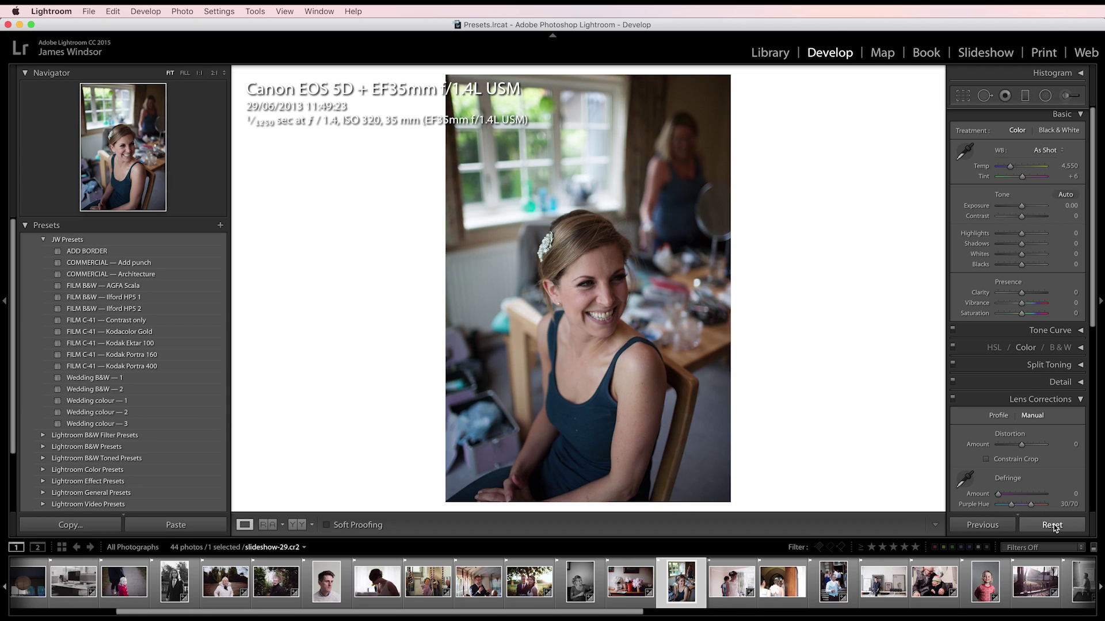
{"action": "left_click", "coordinate": [174, 382]}
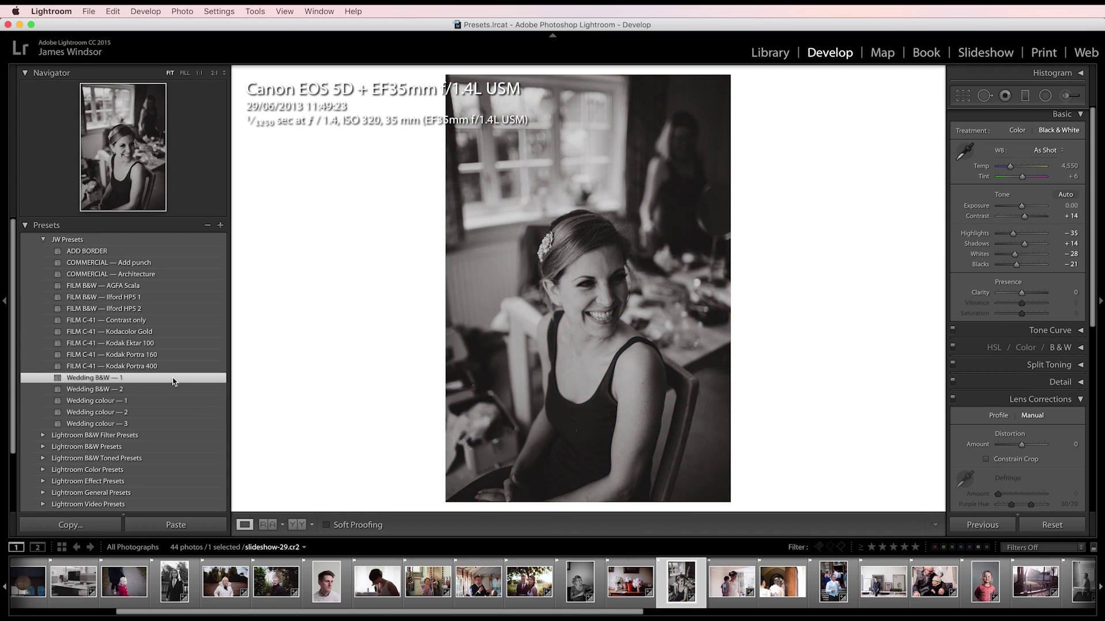
{"action": "left_click", "coordinate": [171, 388]}
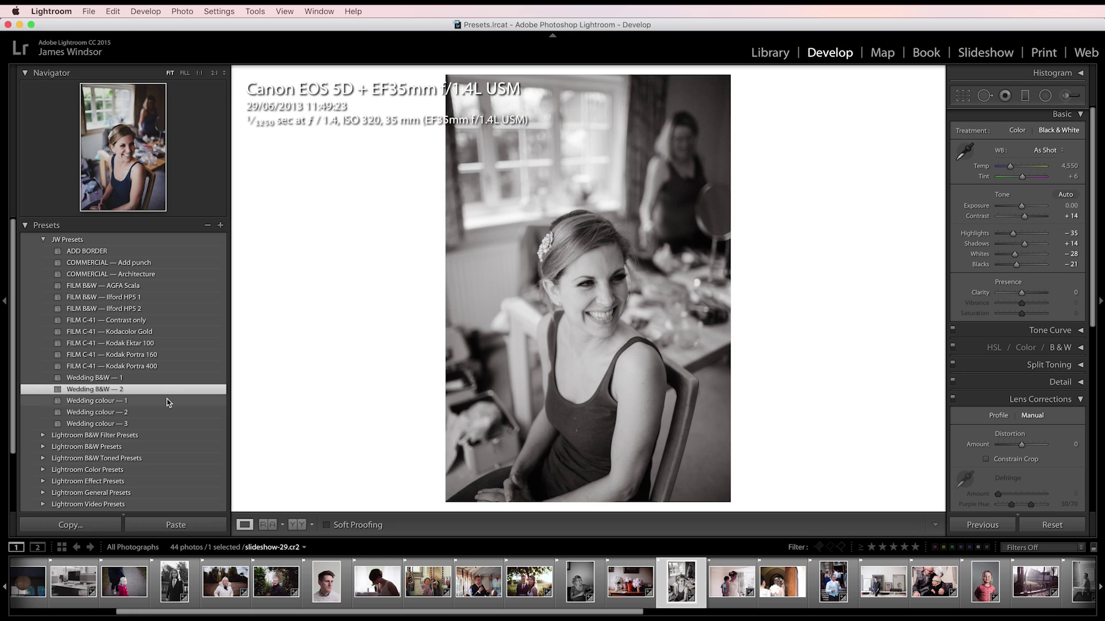
{"action": "left_click", "coordinate": [168, 401]}
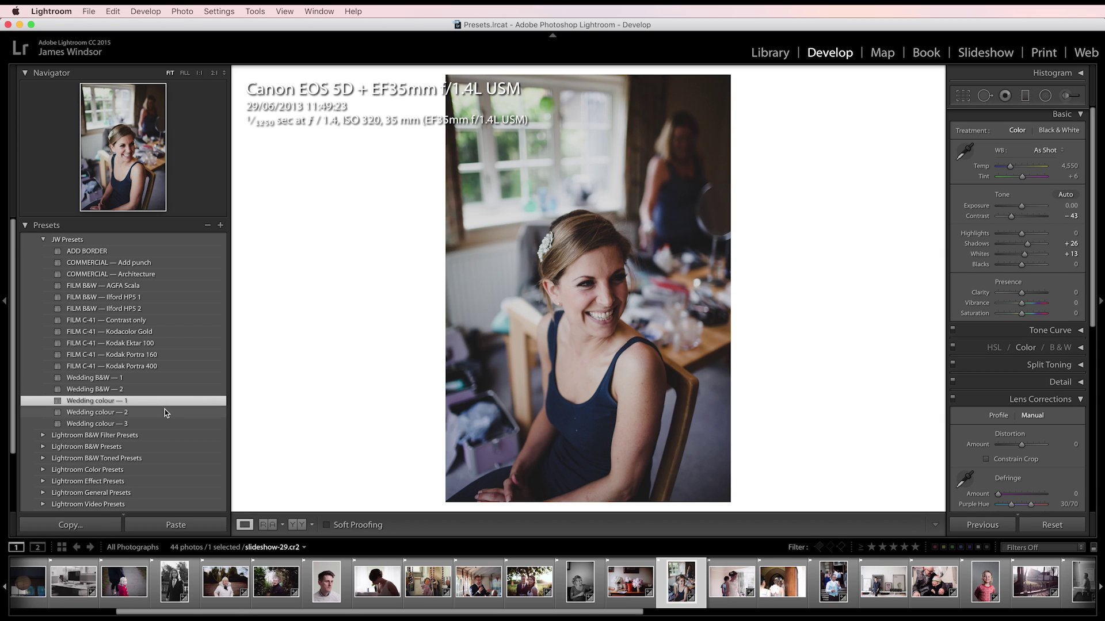
{"action": "left_click", "coordinate": [166, 413]}
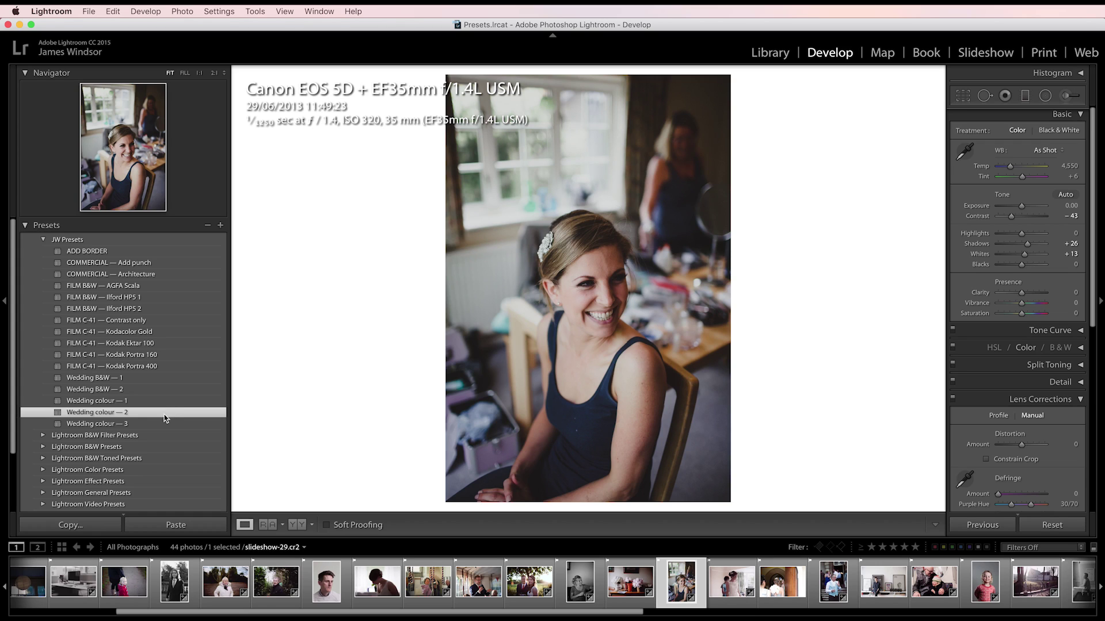
{"action": "left_click", "coordinate": [165, 424]}
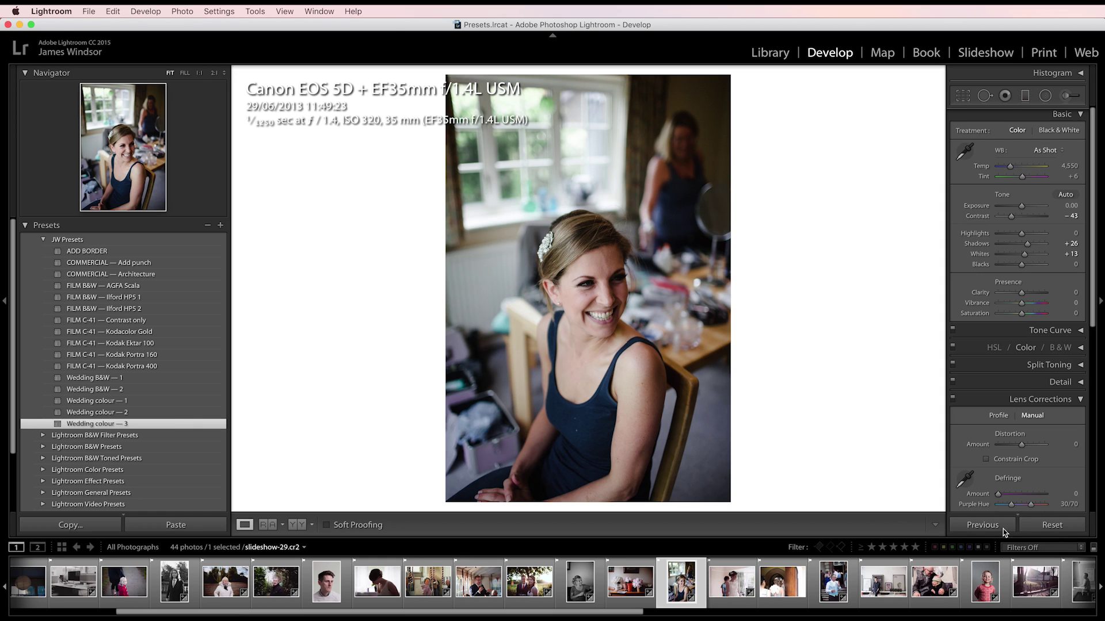
- Compare before/after at 1:1 on the face, then apply Wedding B&W — 1 to the bride photo
{"action": "key", "text": "y"}
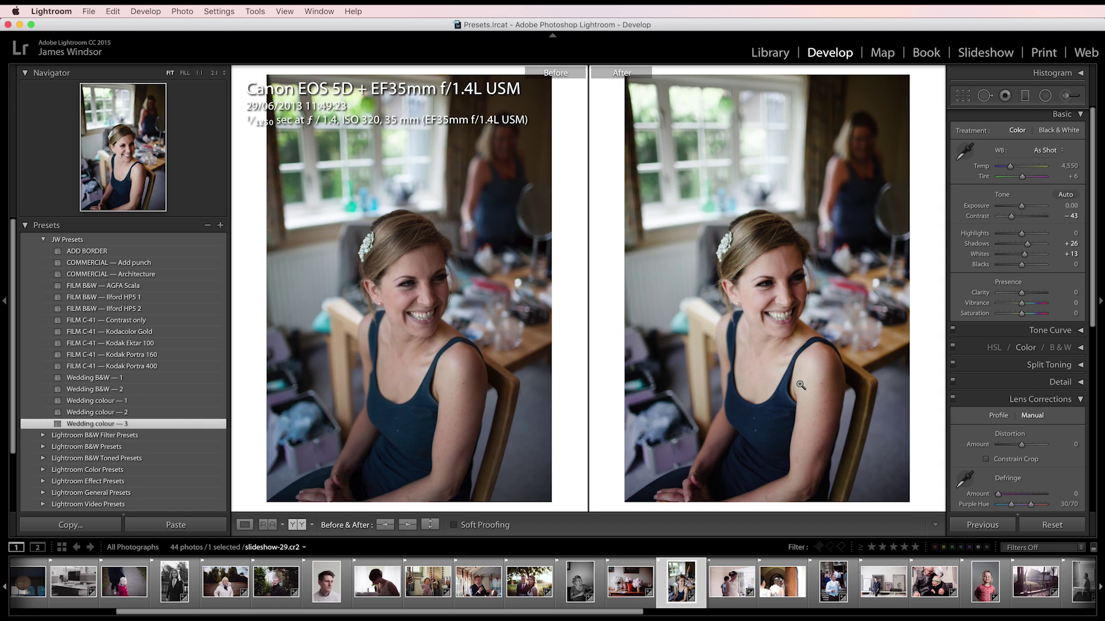
{"action": "left_click", "coordinate": [774, 345]}
{"action": "left_click_drag", "start_coordinate": [800, 301], "coordinate": [795, 373]}
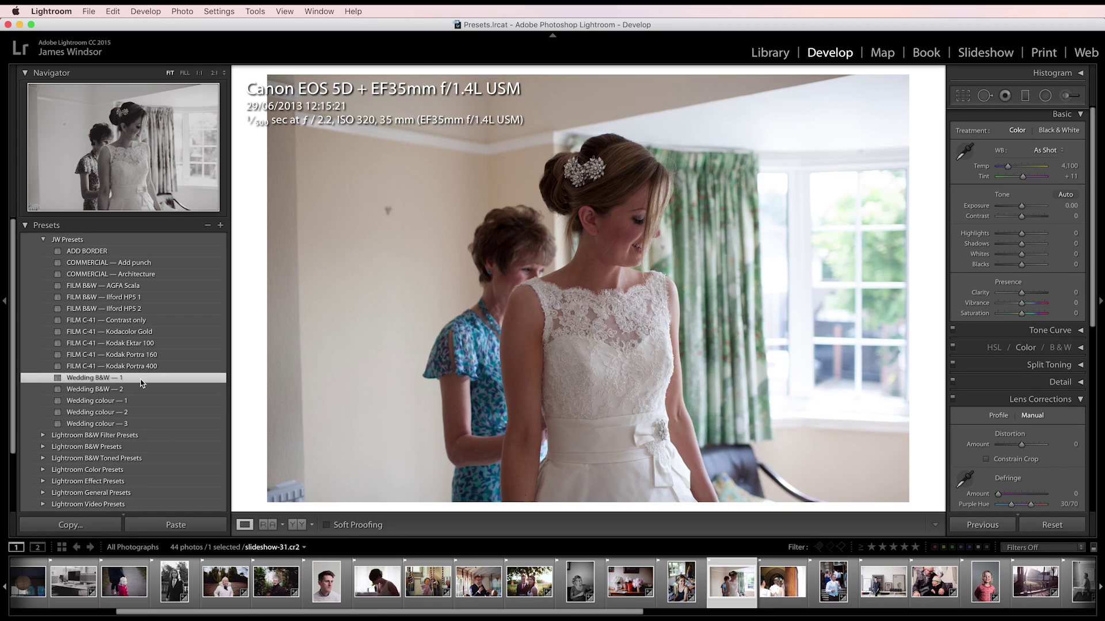
{"action": "left_click", "coordinate": [141, 378]}
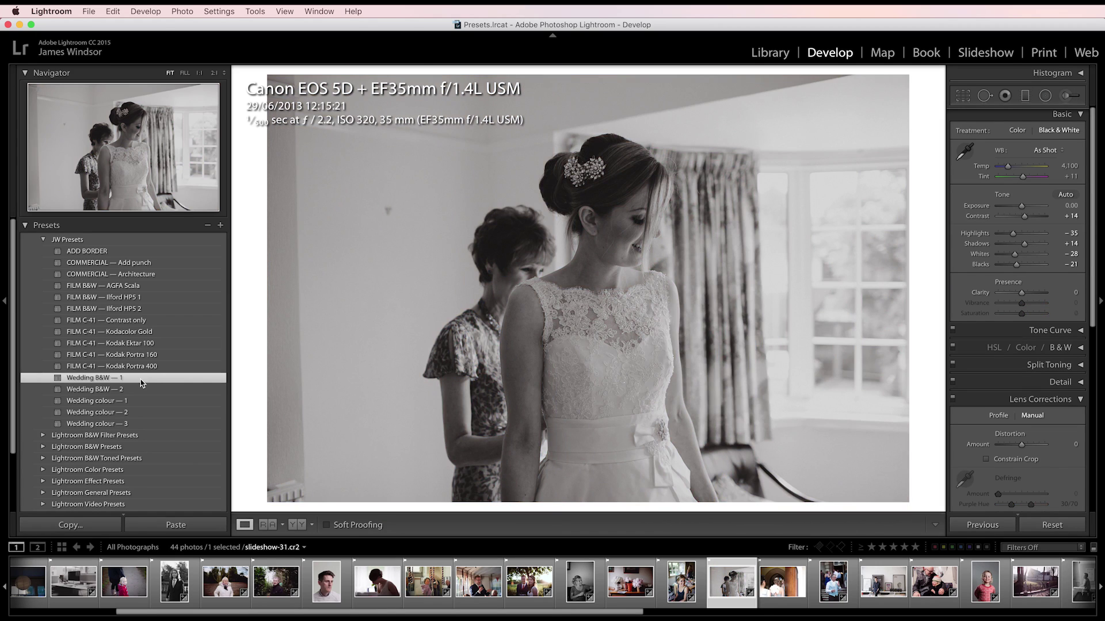
- Try Wedding B&W — 2 on the bride and compare it with the original at 1:1
{"action": "left_click", "coordinate": [141, 391]}
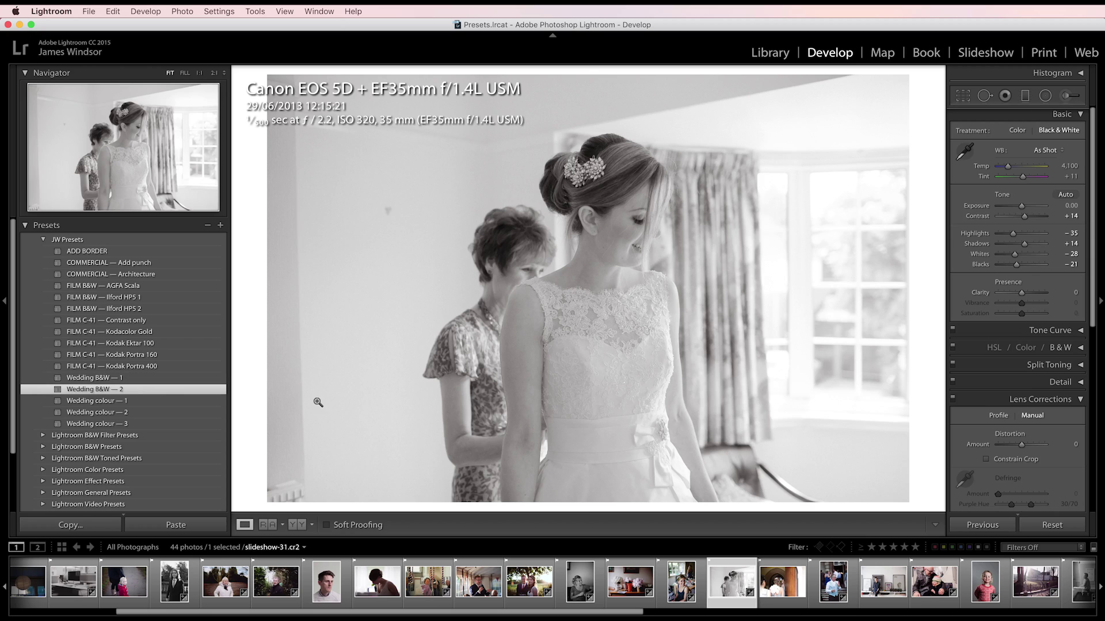
{"action": "key", "text": "y"}
{"action": "left_click", "coordinate": [793, 258]}
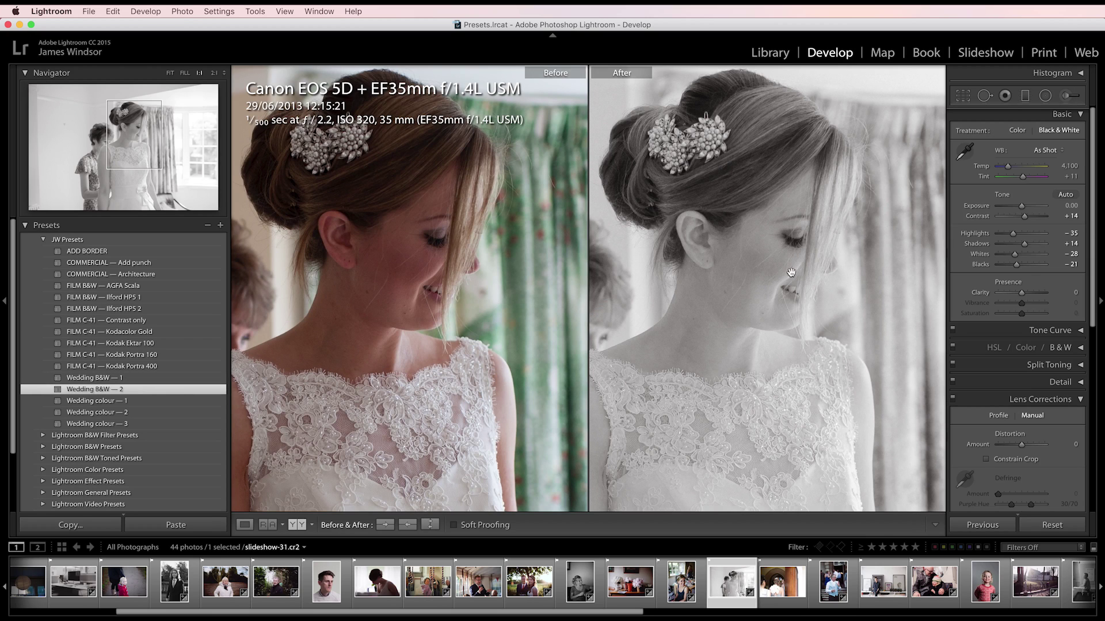
{"action": "left_click", "coordinate": [750, 290]}
{"action": "key", "text": "y"}
- Compare Wedding colour — 1 at 1:1, settle on Wedding colour — 3, and move to the church doorway photo
{"action": "left_click", "coordinate": [124, 401]}
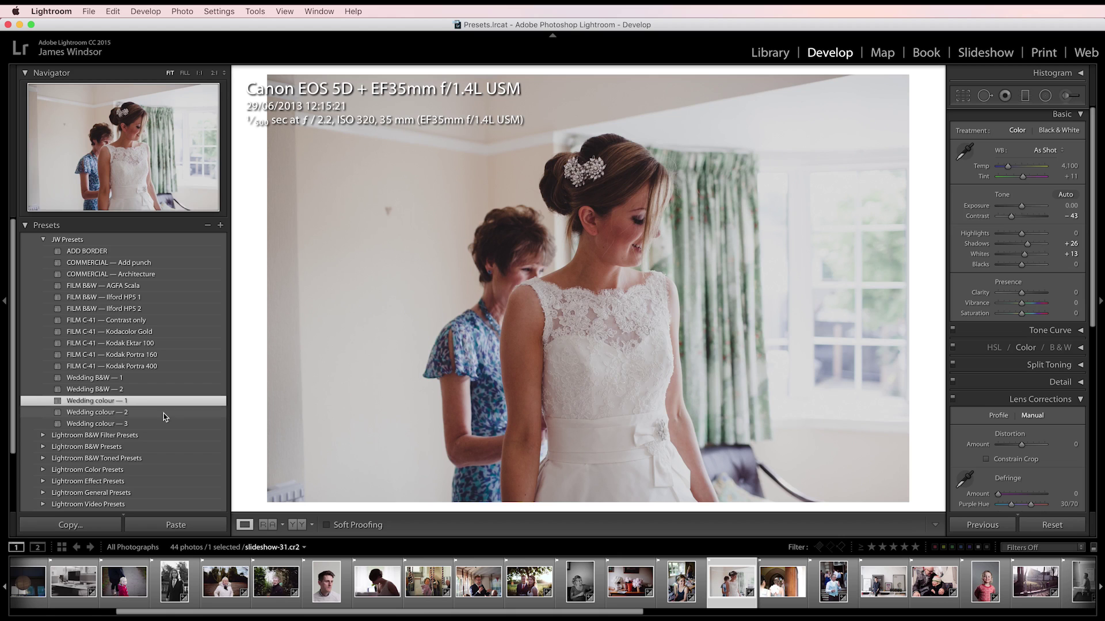
{"action": "key", "text": "y"}
{"action": "left_click", "coordinate": [617, 314]}
{"action": "left_click_drag", "start_coordinate": [821, 299], "coordinate": [694, 331]}
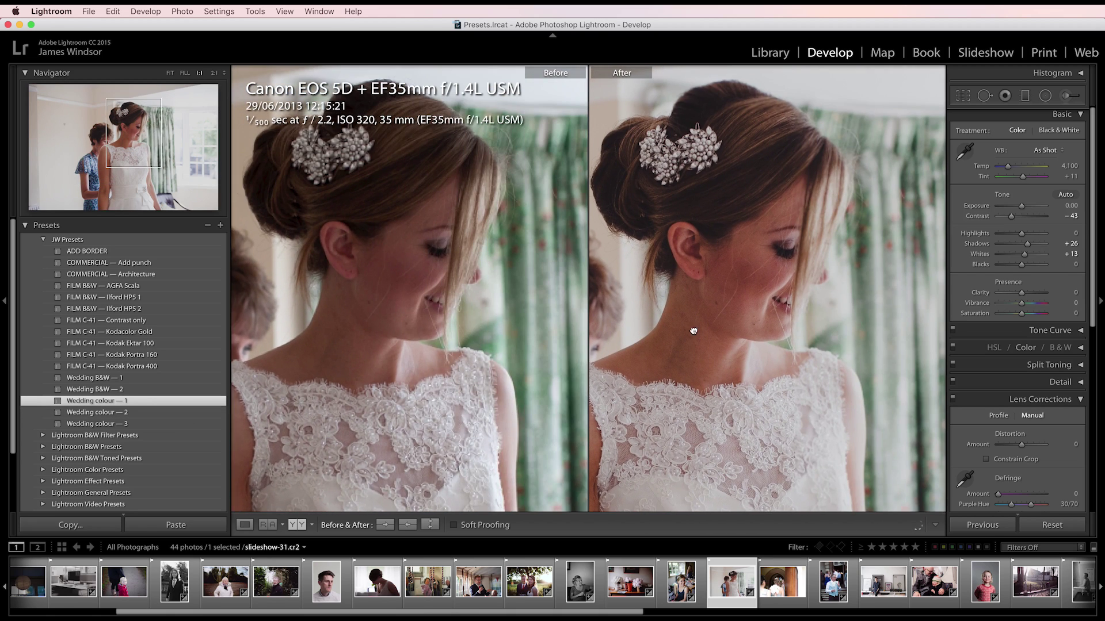
{"action": "left_click", "coordinate": [142, 425]}
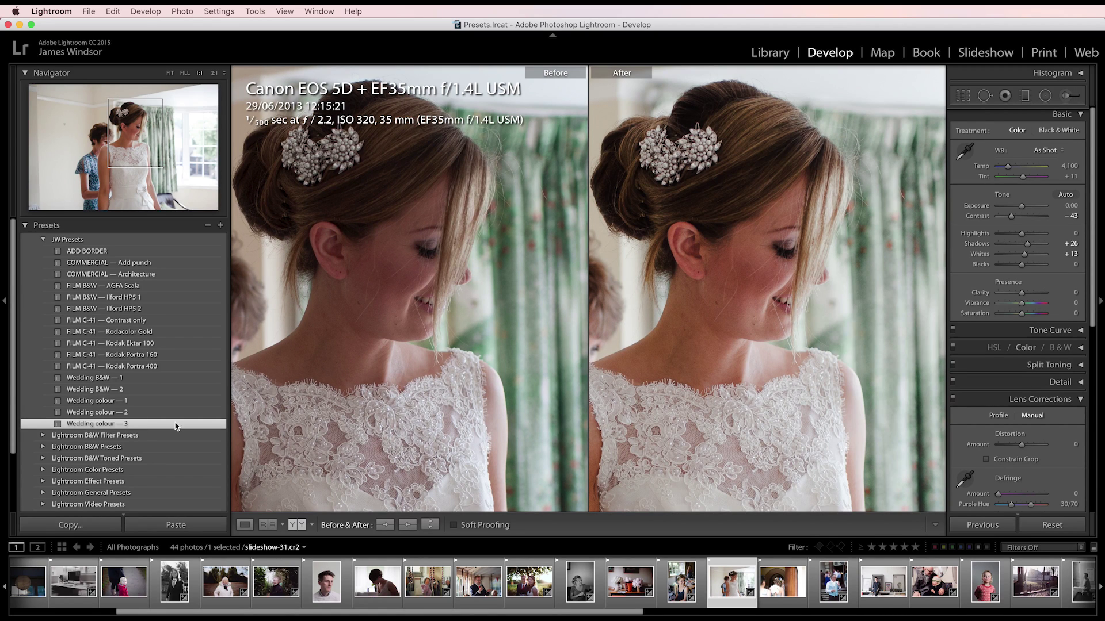
{"action": "left_click", "coordinate": [595, 397]}
{"action": "key", "text": "y"}
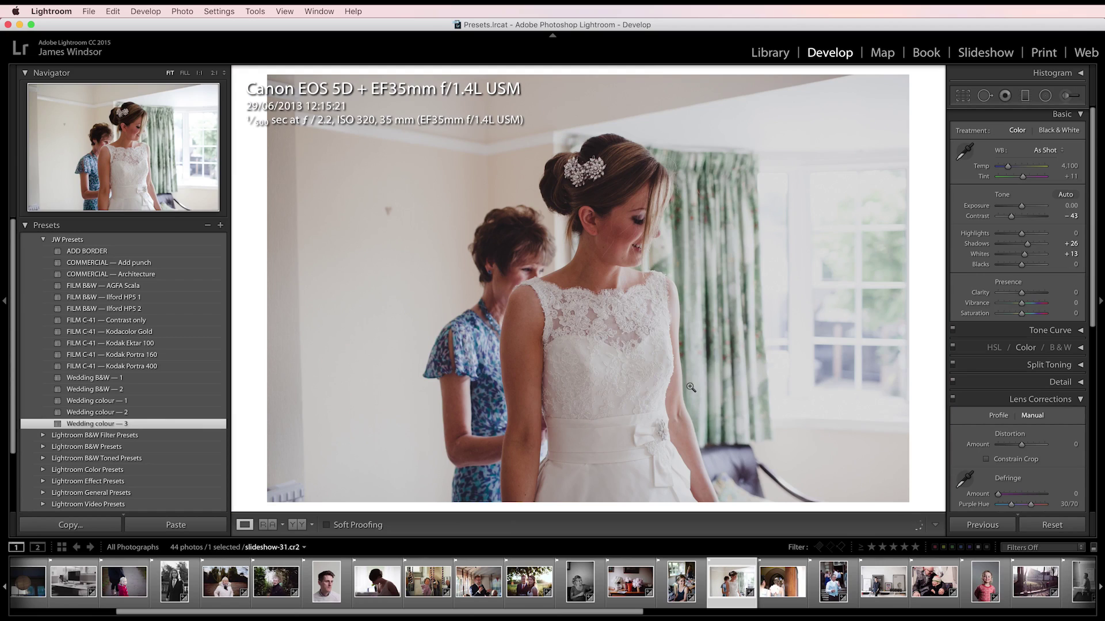
{"action": "key", "text": "Right"}
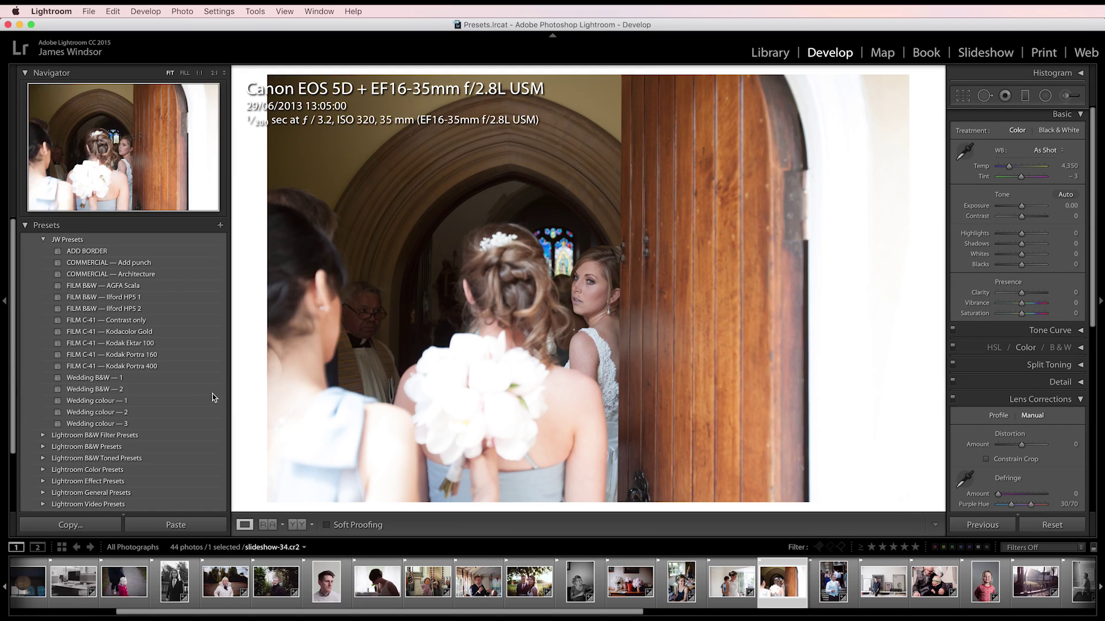
- Darken the doorway photo's surroundings with a negative-exposure radial filter, then apply Wedding B&W — 1 at +0.40 exposure
{"action": "left_click", "coordinate": [149, 390]}
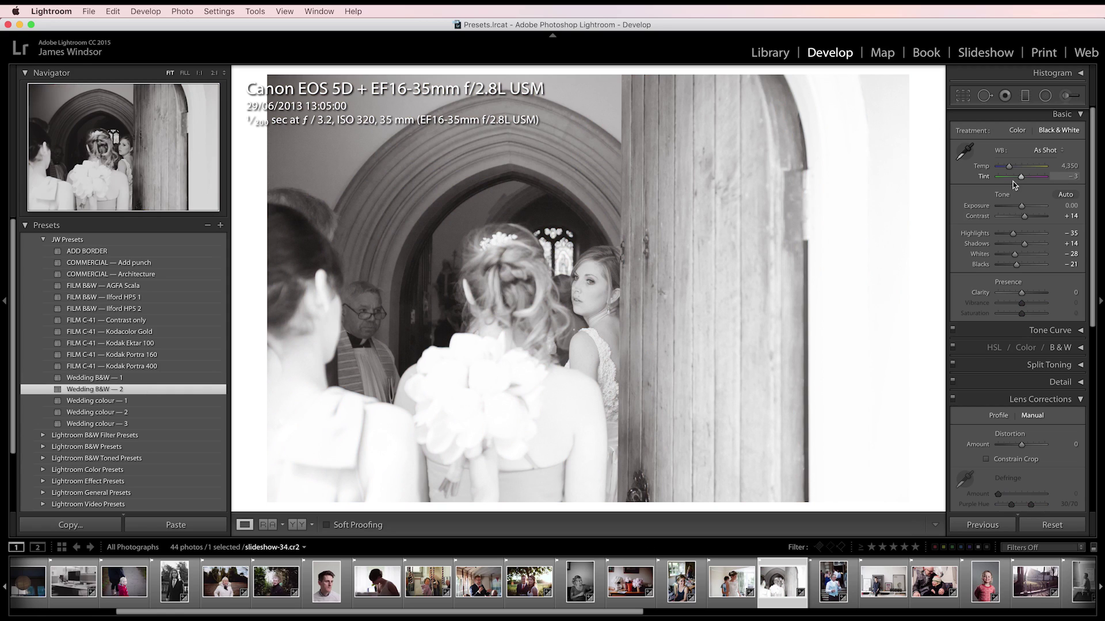
{"action": "left_click", "coordinate": [1046, 97]}
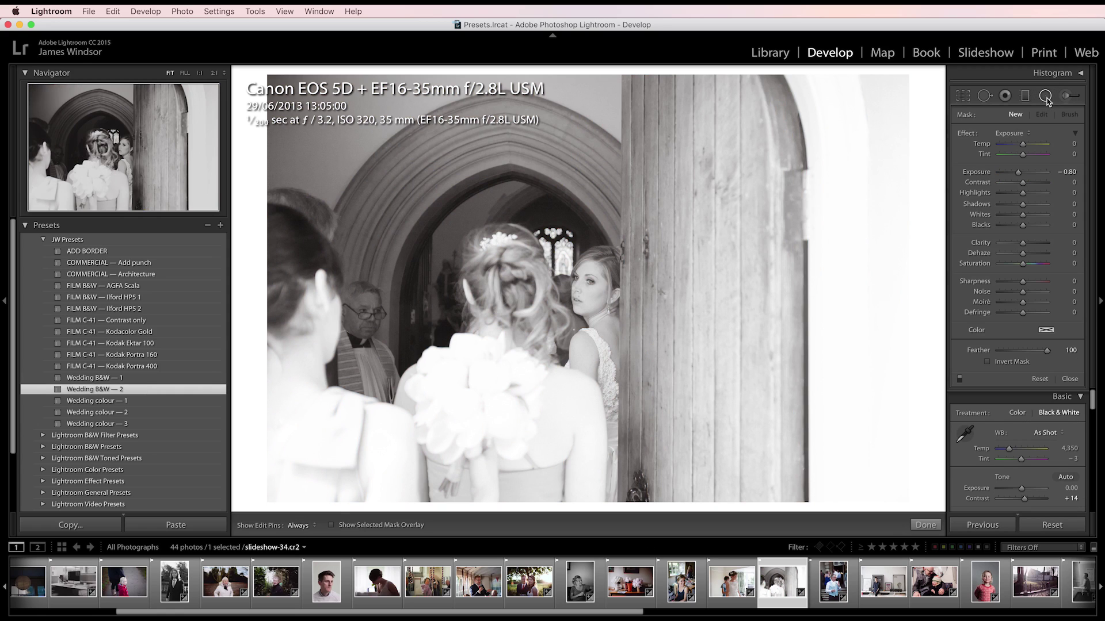
{"action": "left_click_drag", "start_coordinate": [590, 280], "coordinate": [436, 424]}
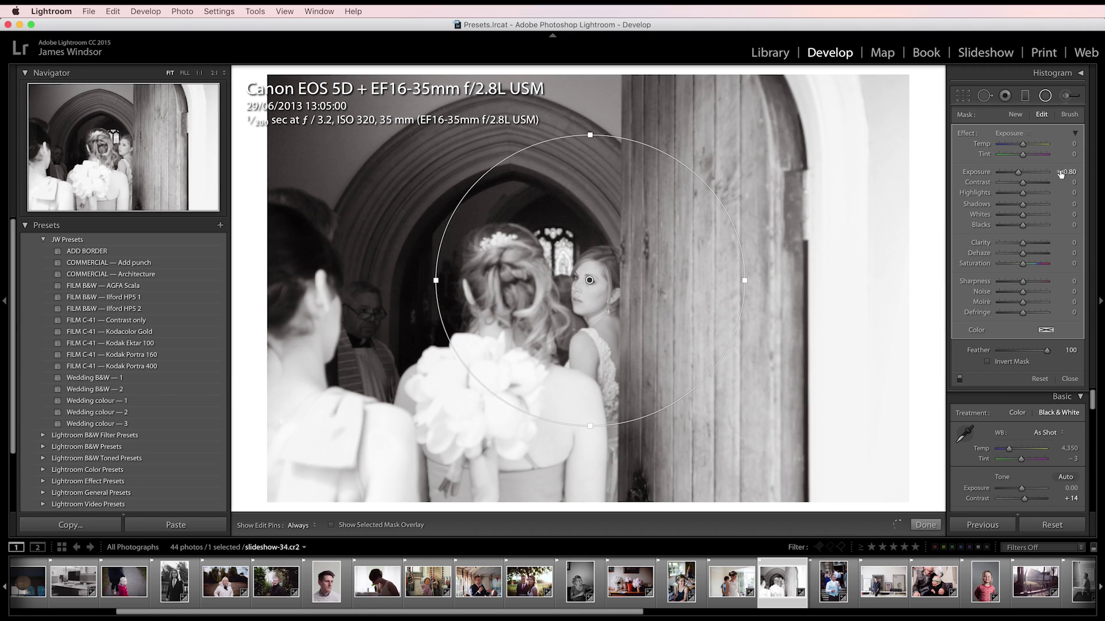
{"action": "left_click_drag", "start_coordinate": [1018, 172], "coordinate": [1014, 173]}
{"action": "left_click_drag", "start_coordinate": [744, 280], "coordinate": [725, 280]}
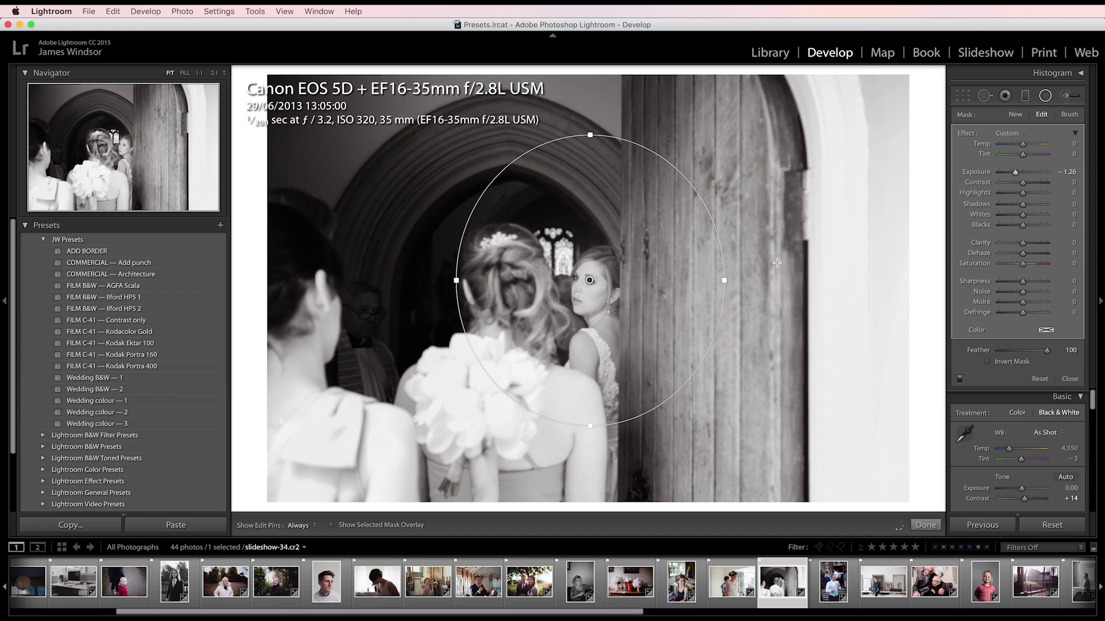
{"action": "left_click", "coordinate": [1045, 95]}
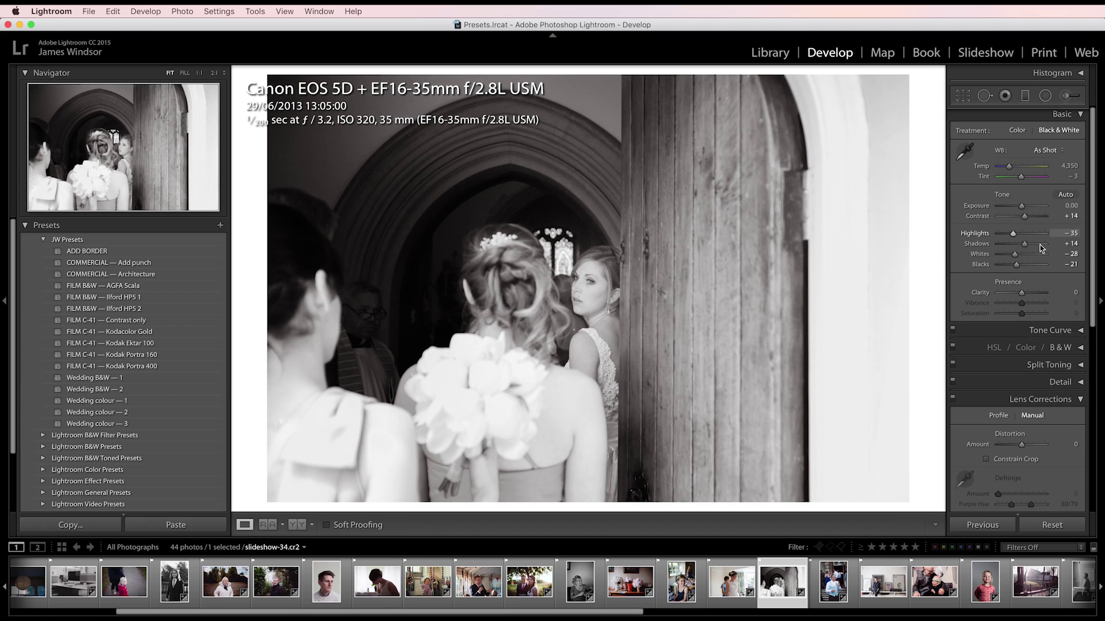
{"action": "left_click", "coordinate": [144, 380]}
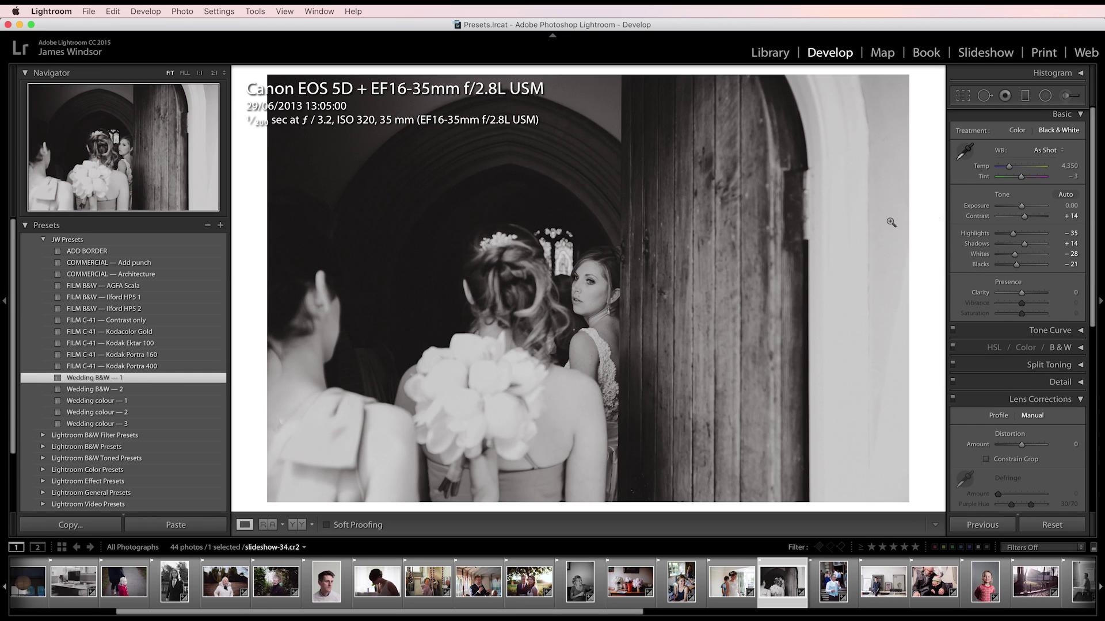
{"action": "left_click_drag", "start_coordinate": [1022, 206], "coordinate": [1023, 207]}
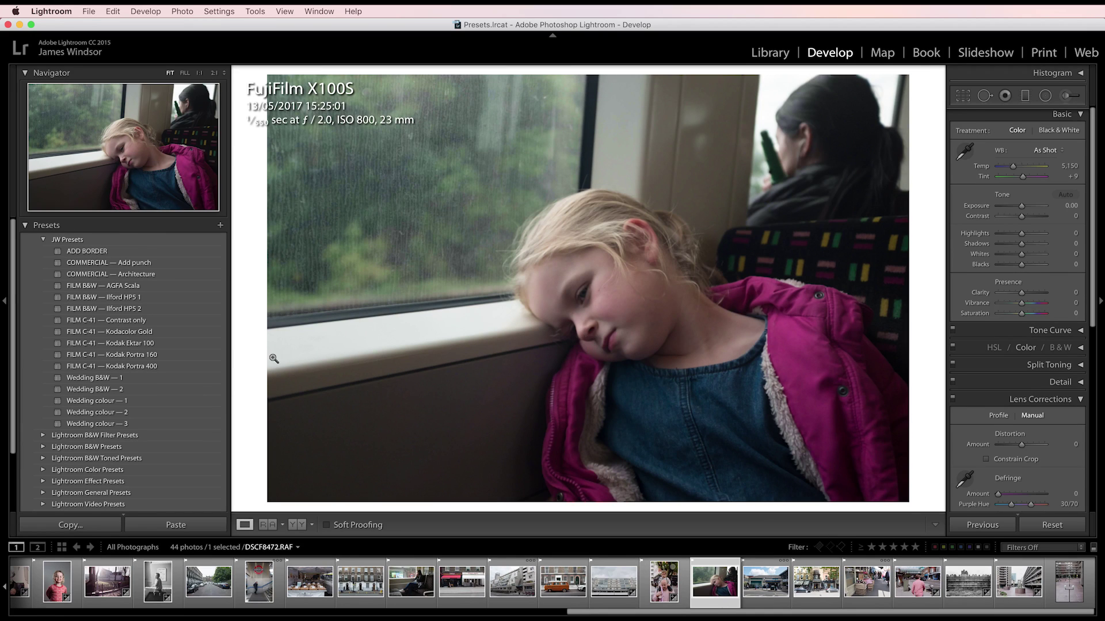
- Apply Kodak Portra 400 to the sleeping girl, warm Temp to 5,247, and add a radial vignette
{"action": "left_click", "coordinate": [170, 366]}
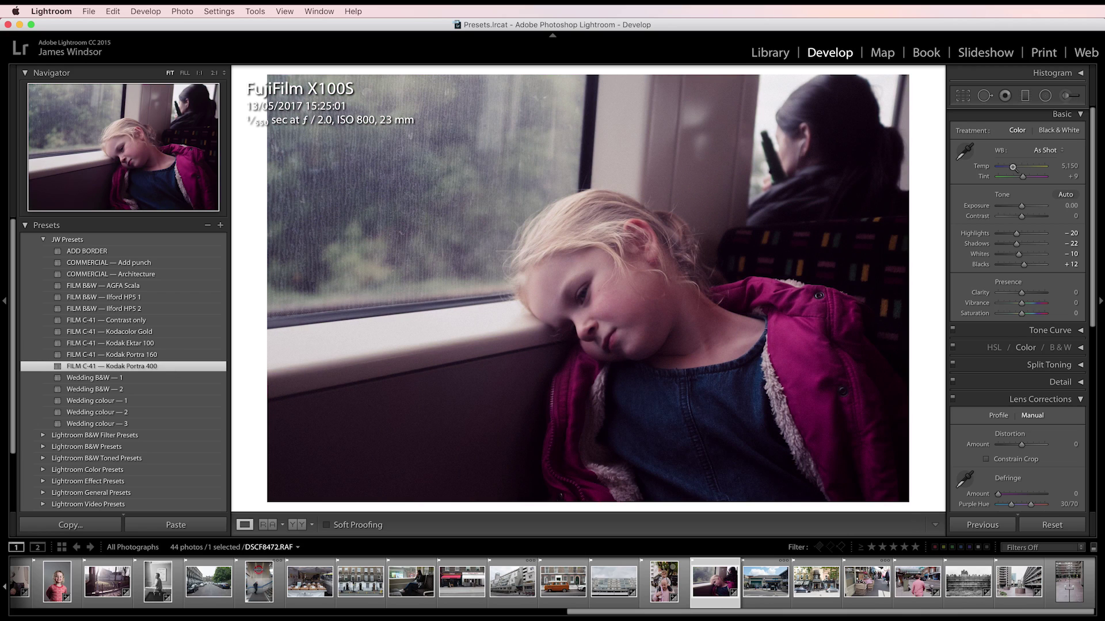
{"action": "left_click_drag", "start_coordinate": [1013, 167], "coordinate": [1019, 179]}
{"action": "left_click", "coordinate": [1045, 96]}
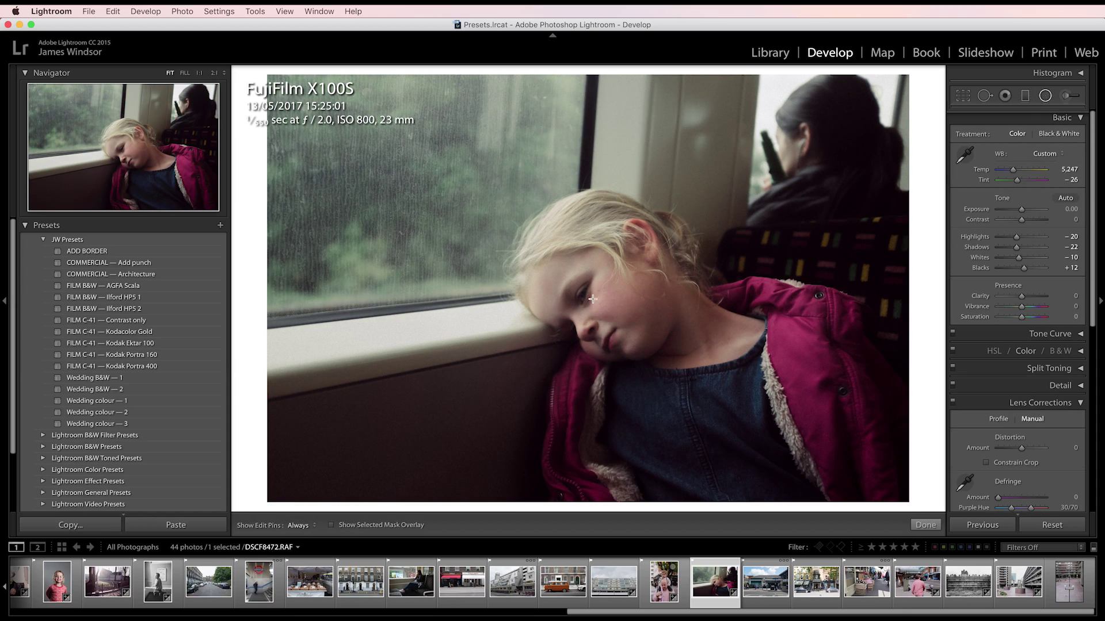
{"action": "left_click_drag", "start_coordinate": [593, 292], "coordinate": [814, 506]}
{"action": "key", "text": "shift+m"}
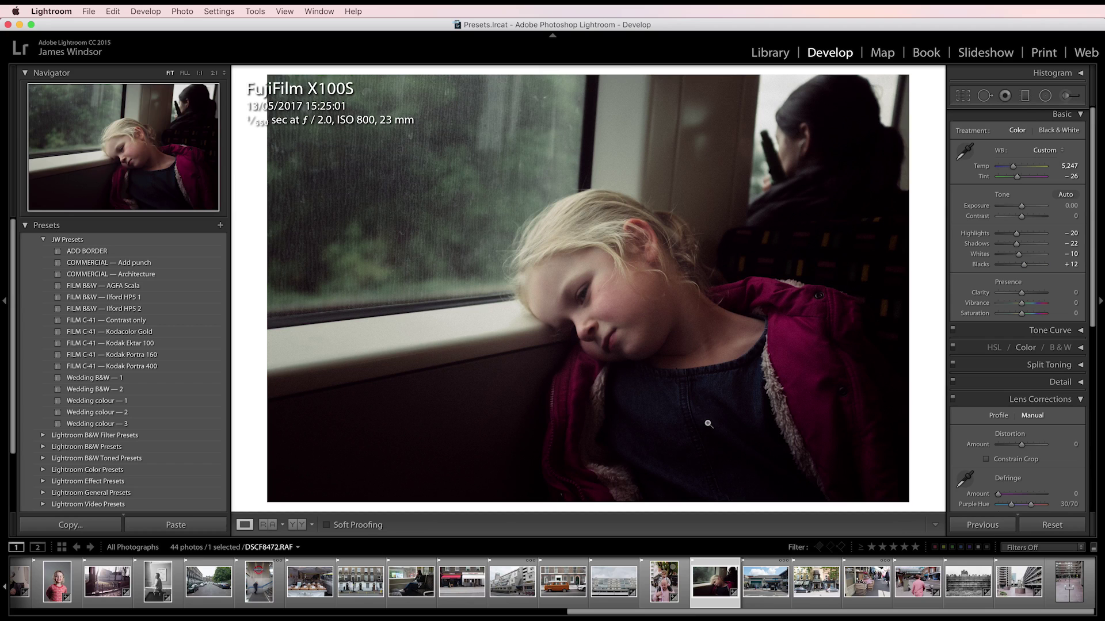
- Compare against the original at 1:1, reduce Tint to −19, and open The Old Cinema street scene
{"action": "key", "text": "y"}
{"action": "left_click", "coordinate": [781, 306]}
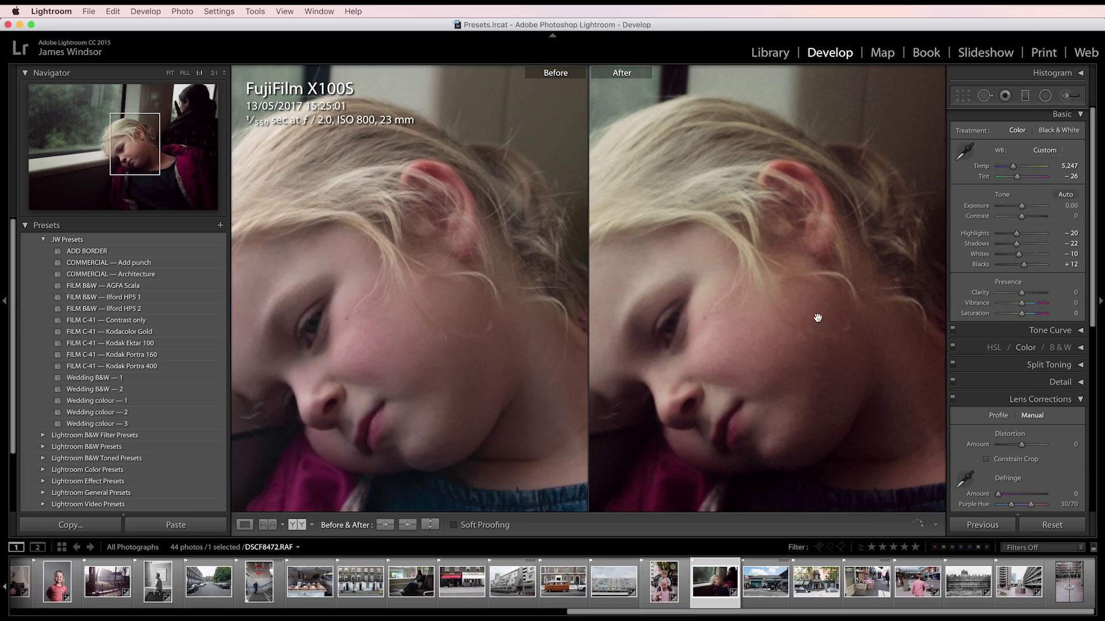
{"action": "left_click_drag", "start_coordinate": [740, 382], "coordinate": [757, 340]}
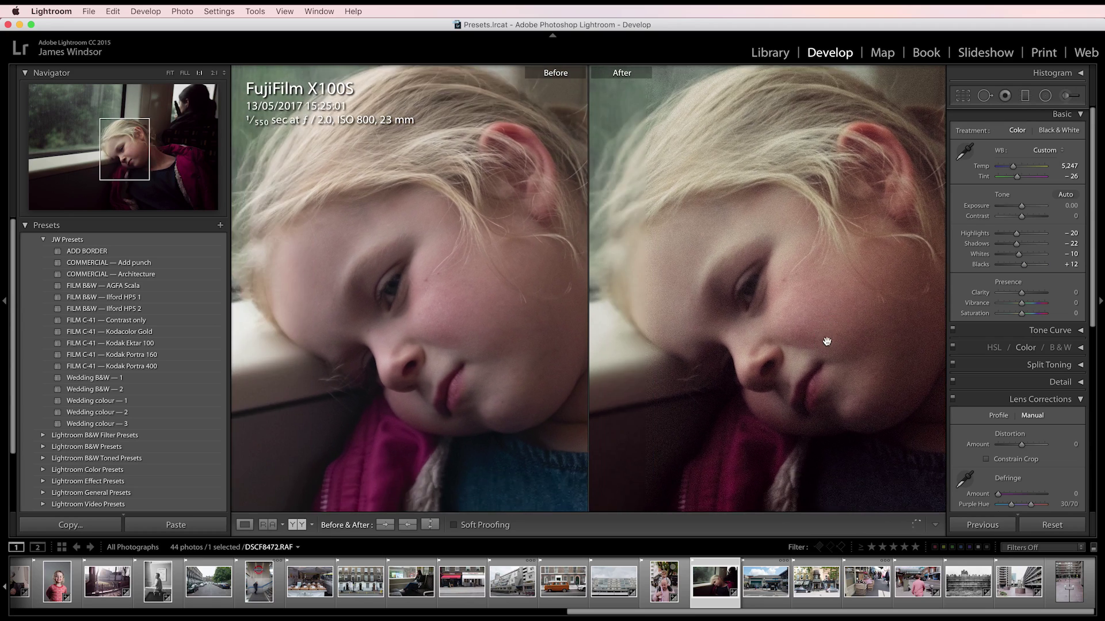
{"action": "left_click", "coordinate": [804, 334]}
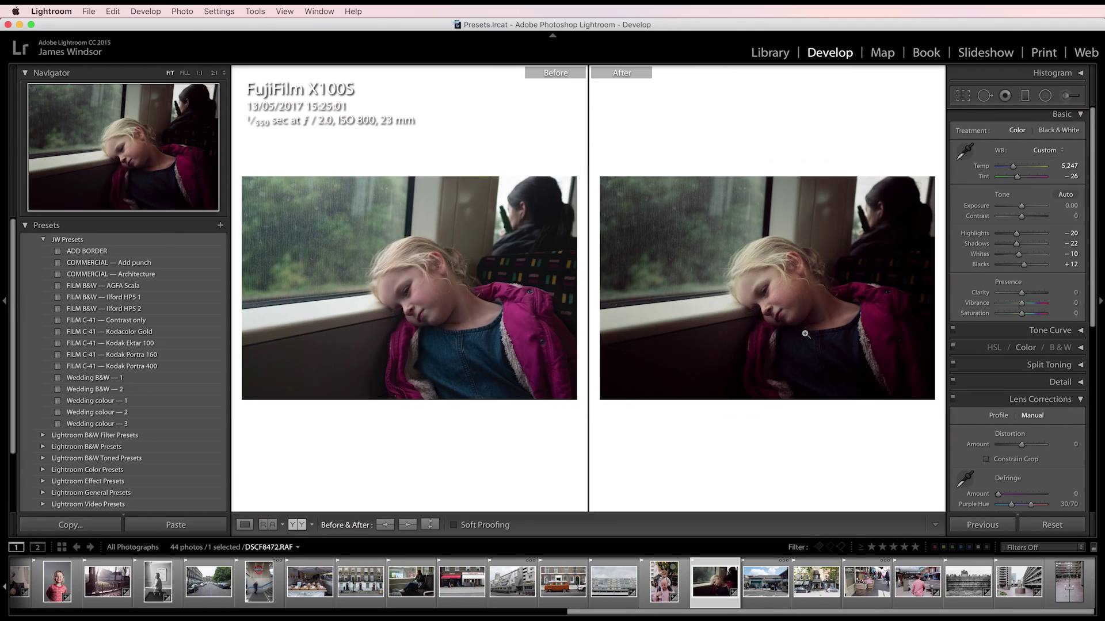
{"action": "key", "text": "y"}
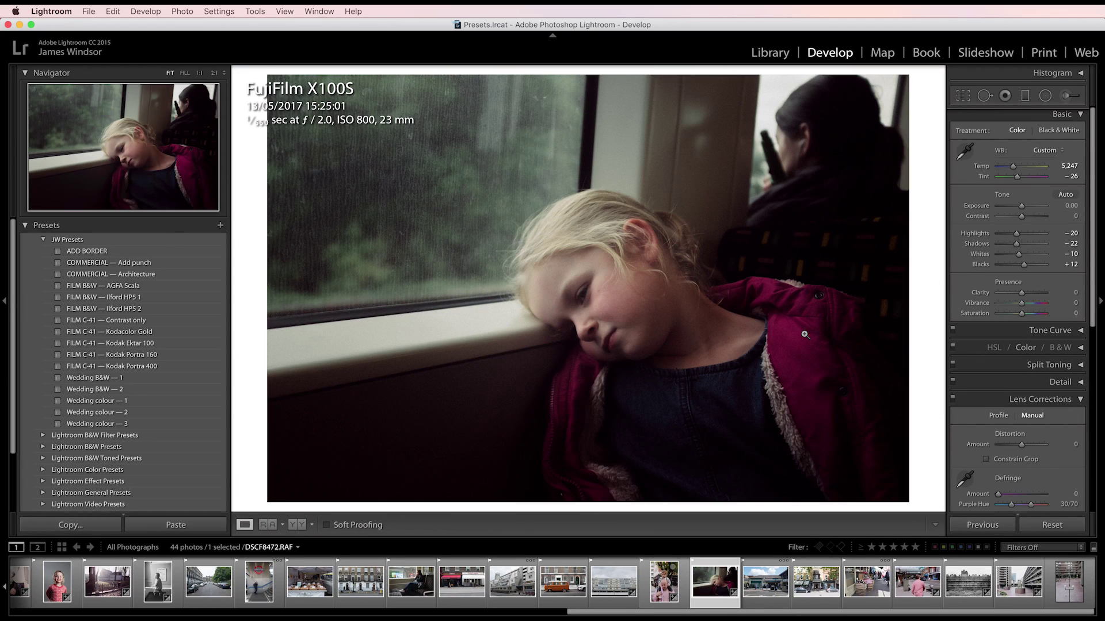
{"action": "key", "text": "backslash"}
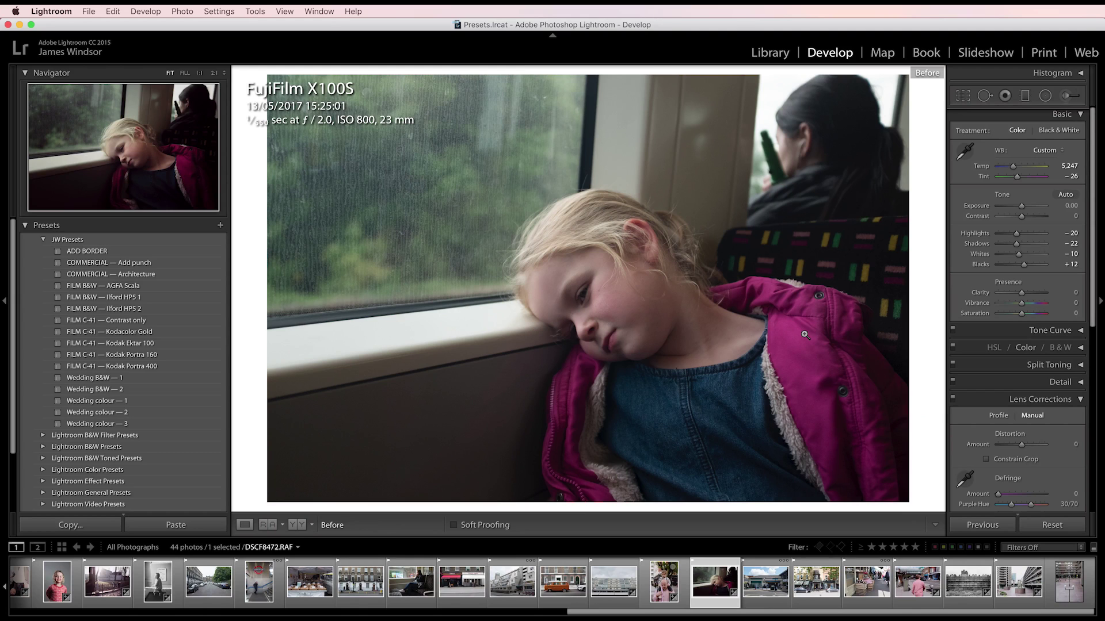
{"action": "key", "text": "backslash"}
{"action": "left_click", "coordinate": [1018, 176]}
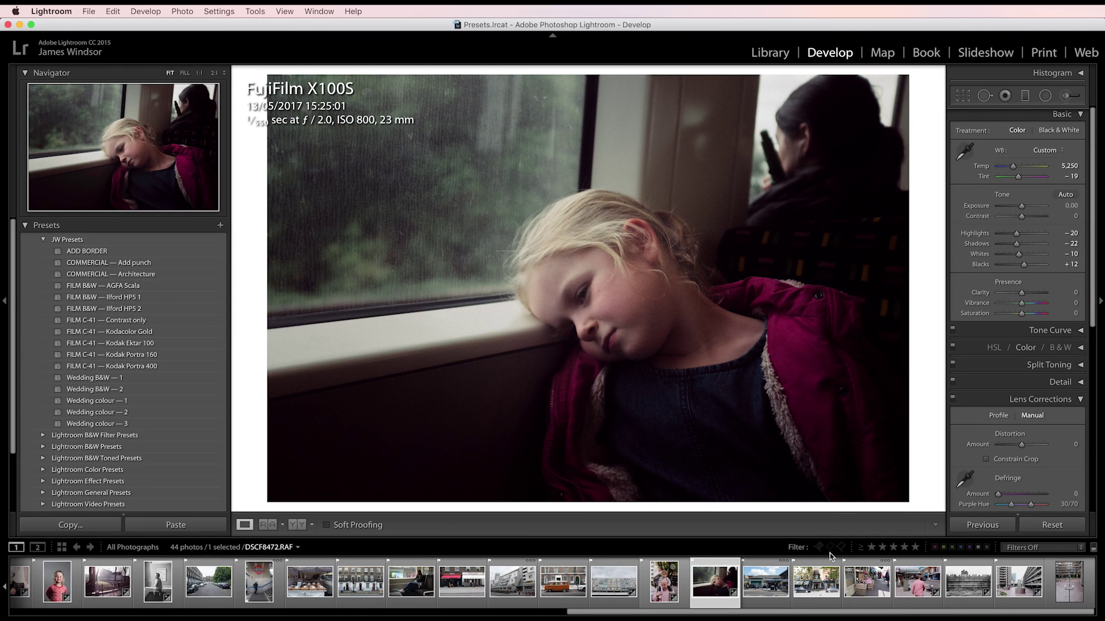
{"action": "left_click", "coordinate": [817, 582]}
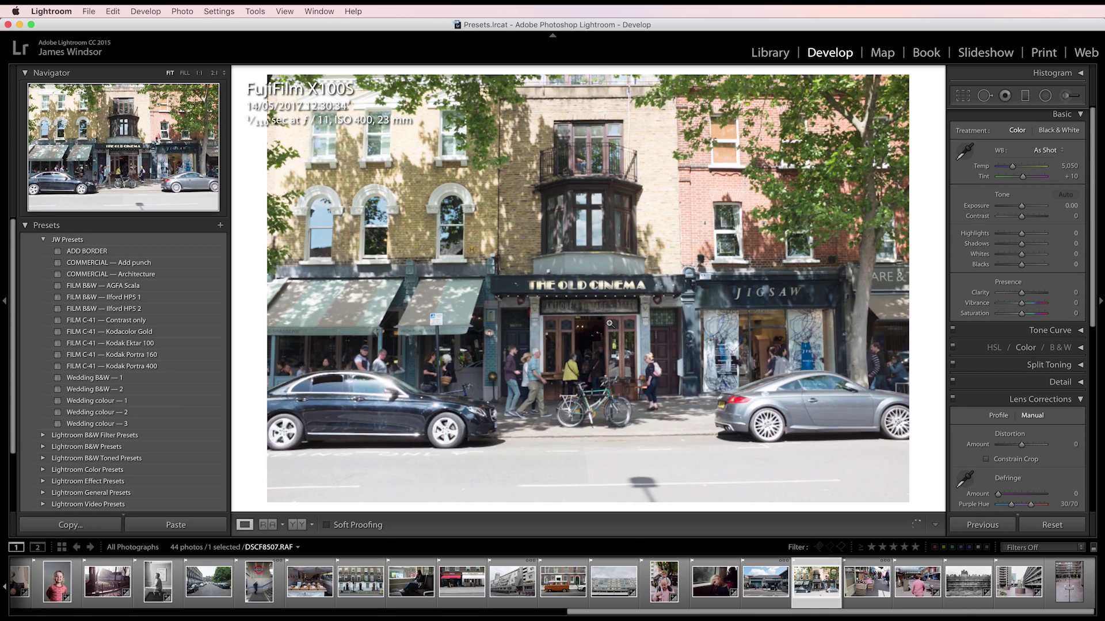
- Apply COMMERCIAL — Architecture, Upright Full correction, then Kodak Portra 160 to The Old Cinema street photo
{"action": "left_click", "coordinate": [172, 275]}
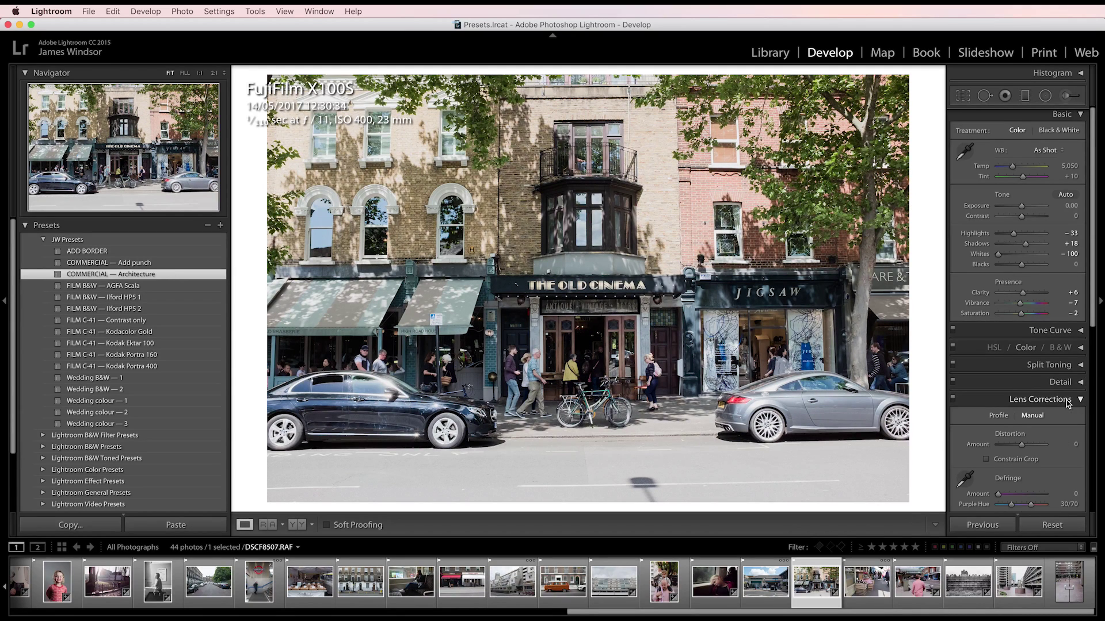
{"action": "scroll", "coordinate": [1069, 403], "scroll_direction": "down", "scroll_amount": 8}
{"action": "scroll", "coordinate": [1071, 401], "scroll_direction": "down", "scroll_amount": 1}
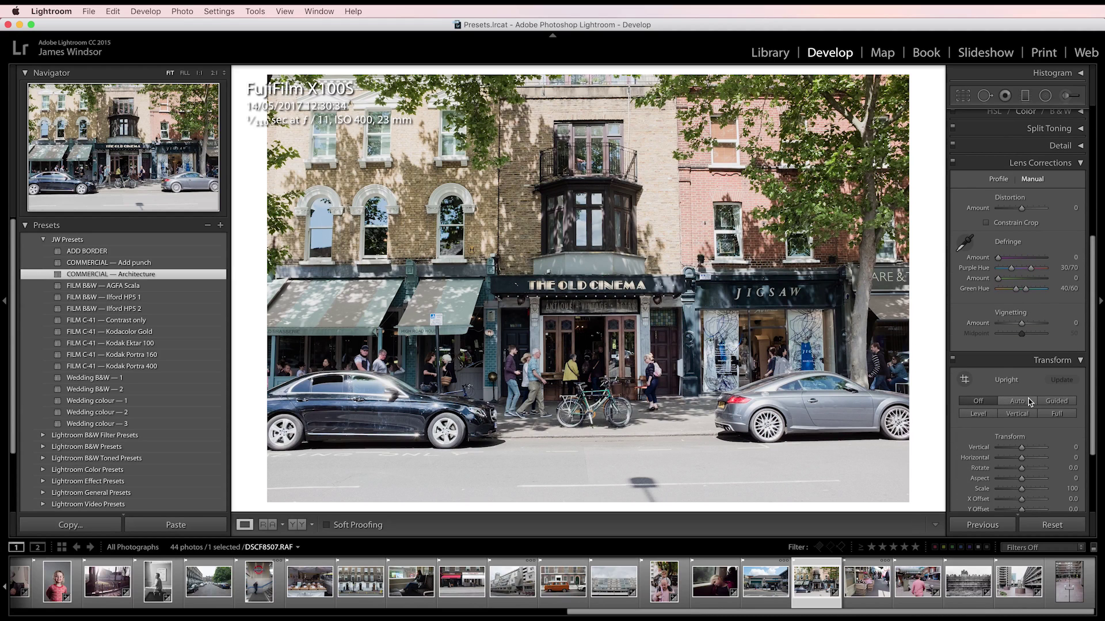
{"action": "left_click", "coordinate": [1056, 413]}
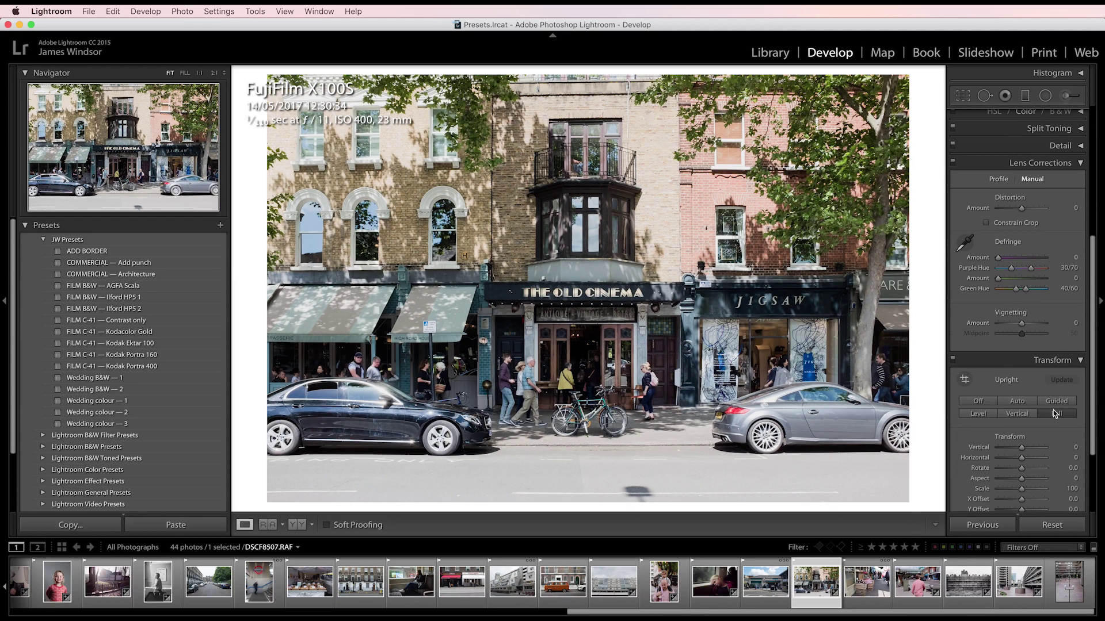
{"action": "left_click", "coordinate": [171, 357]}
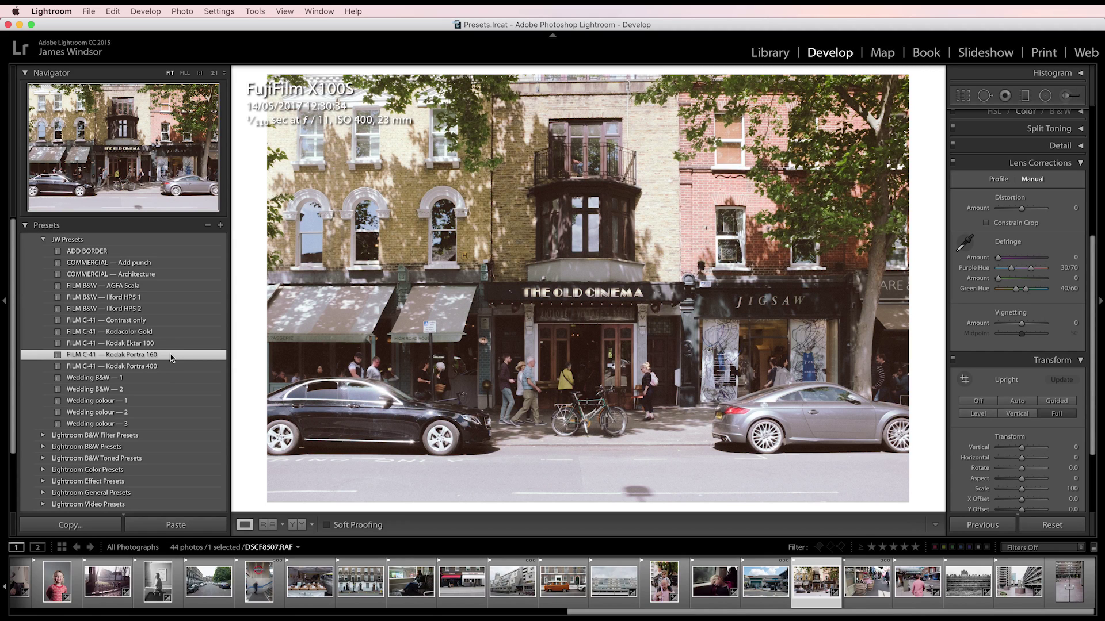
{"action": "left_click", "coordinate": [331, 584]}
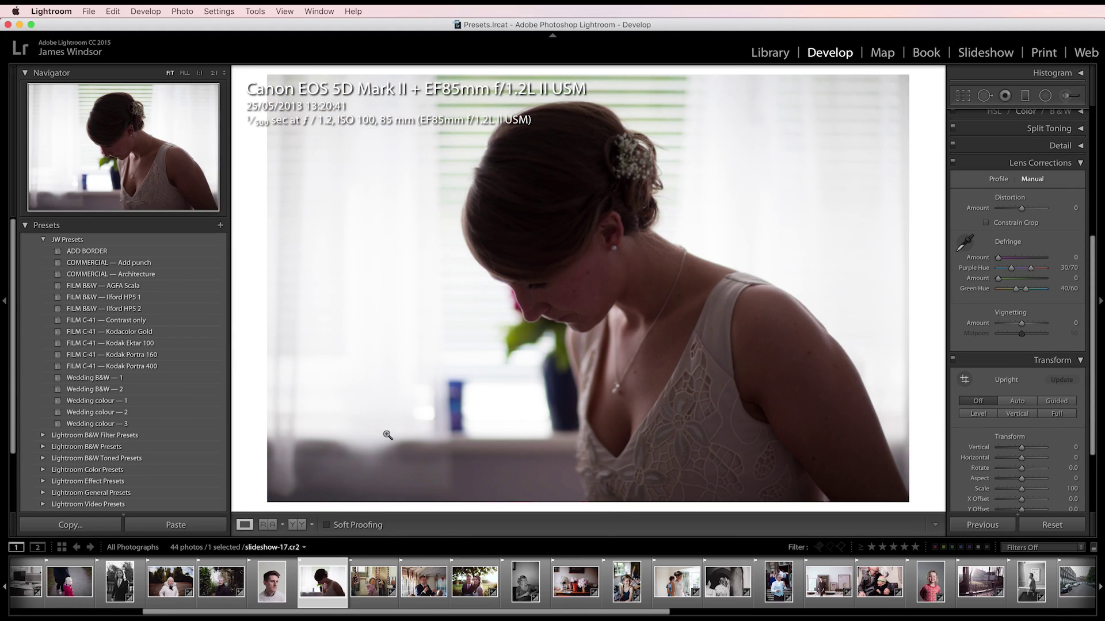
- Try Wedding colour — 2 and compare Wedding B&W — 1 and 2 on the bride portrait with exposure tweaks
{"action": "scroll", "coordinate": [131, 362], "scroll_direction": "down", "scroll_amount": 3}
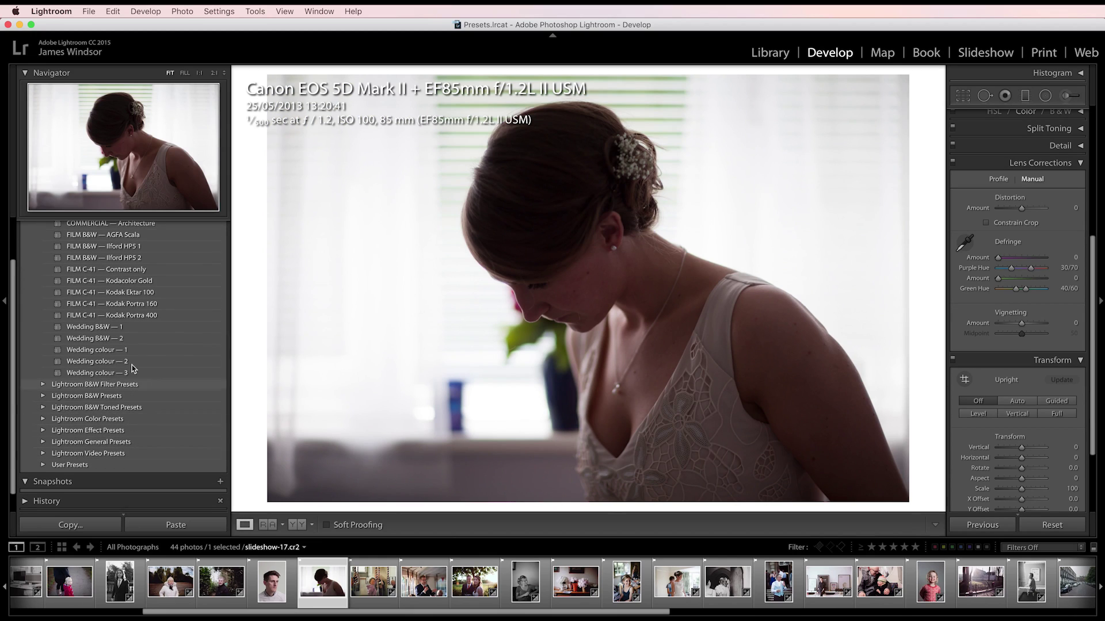
{"action": "mouse_move", "coordinate": [131, 361]}
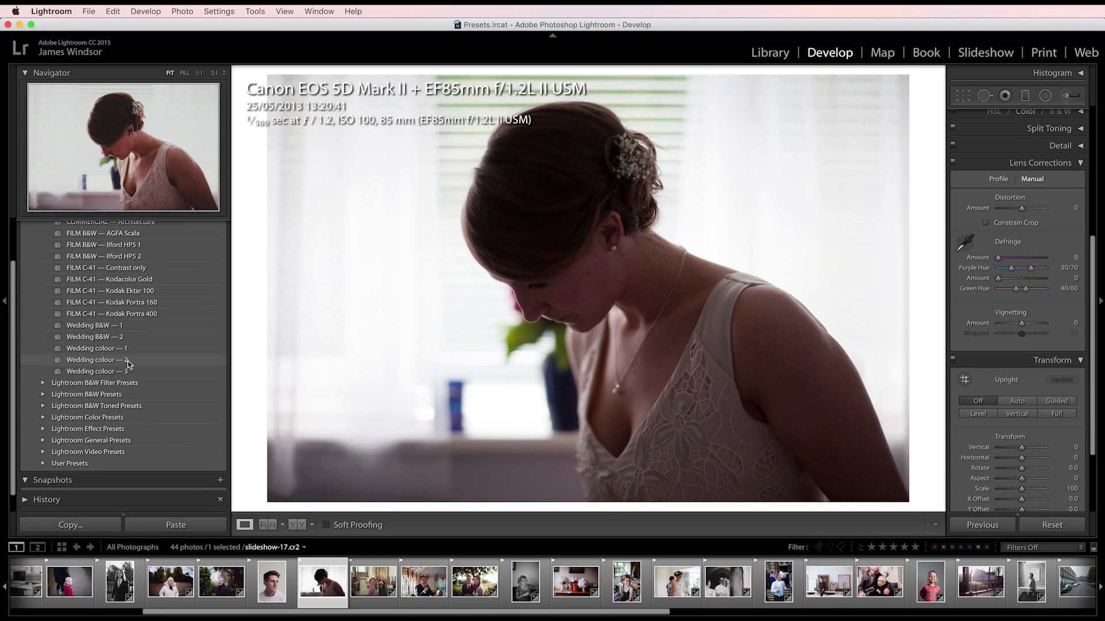
{"action": "left_click", "coordinate": [130, 362]}
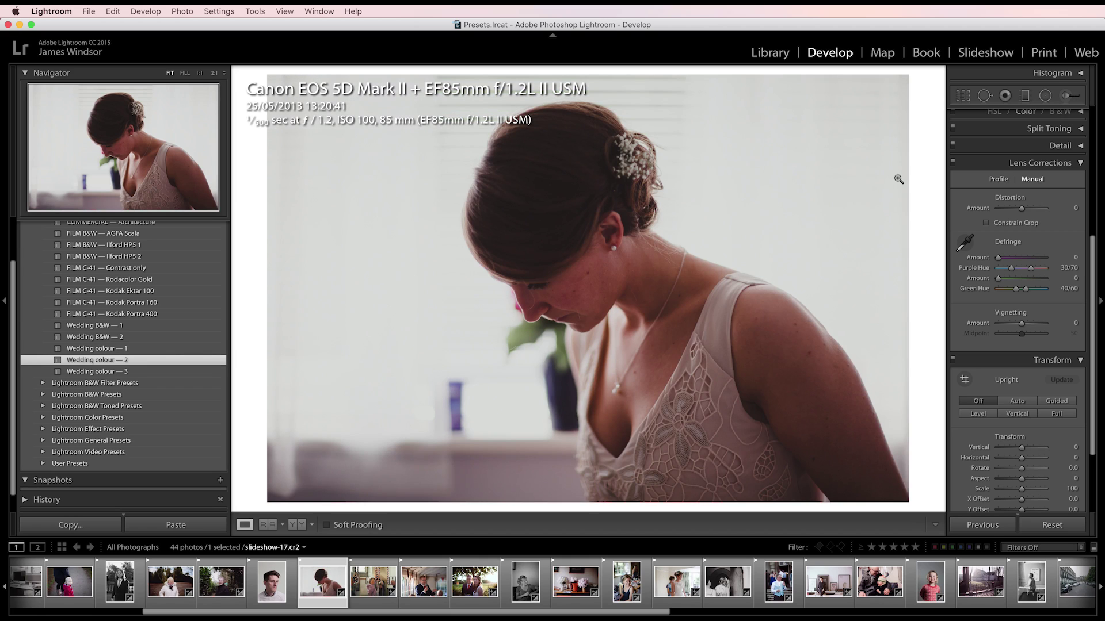
{"action": "scroll", "coordinate": [1039, 263], "scroll_direction": "up", "scroll_amount": 5}
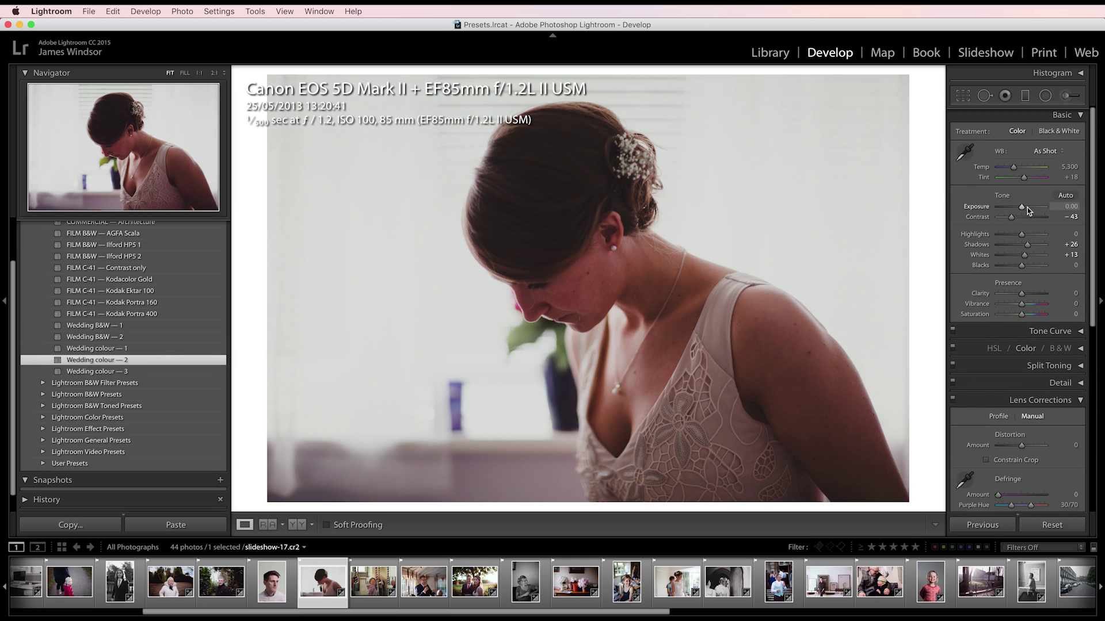
{"action": "left_click_drag", "start_coordinate": [1022, 208], "coordinate": [1027, 209]}
{"action": "left_click", "coordinate": [160, 340]}
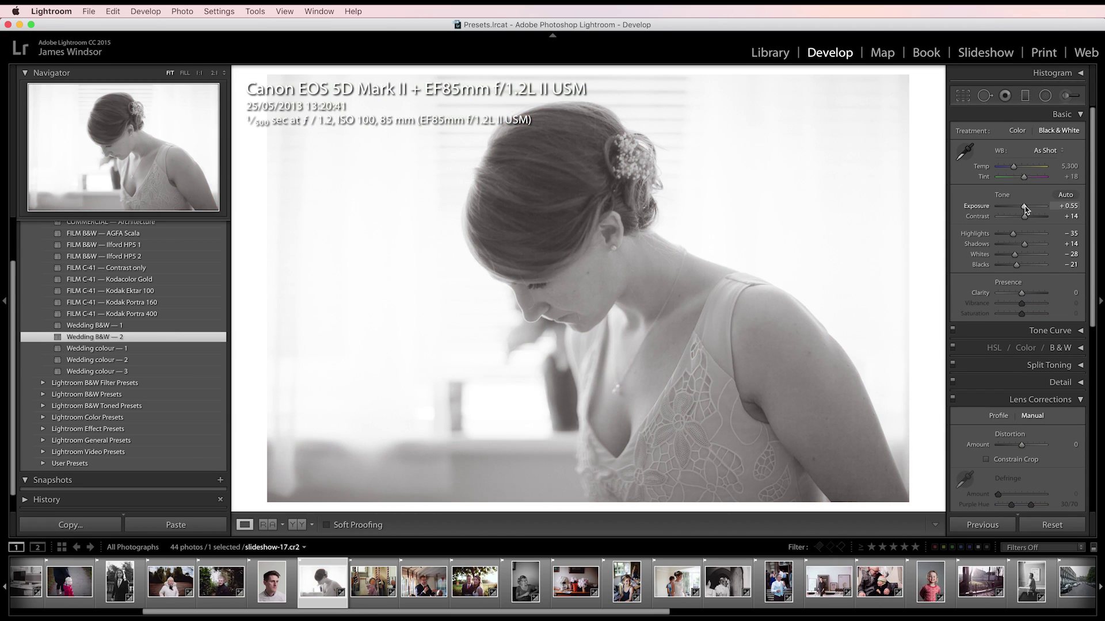
{"action": "left_click_drag", "start_coordinate": [1024, 208], "coordinate": [1022, 209]}
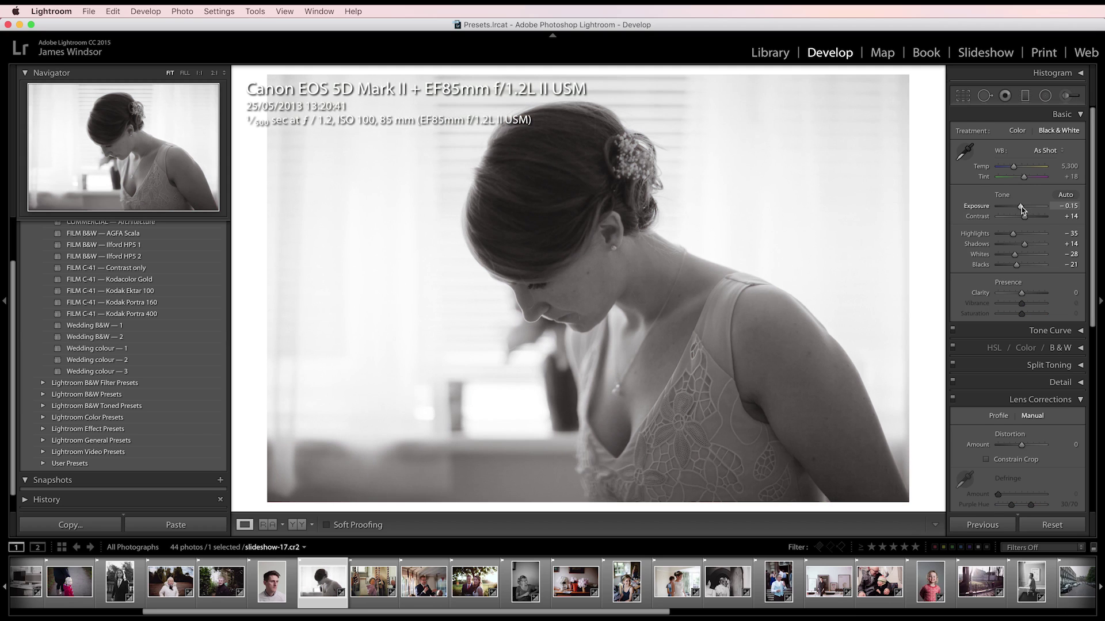
{"action": "left_click", "coordinate": [113, 327]}
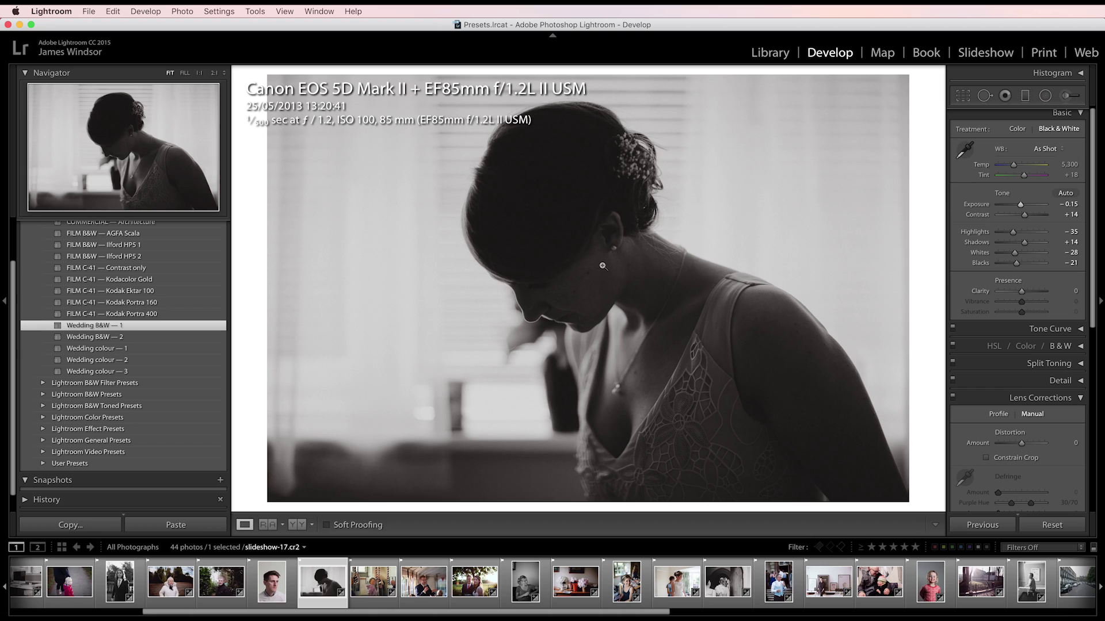
{"action": "left_click", "coordinate": [187, 339]}
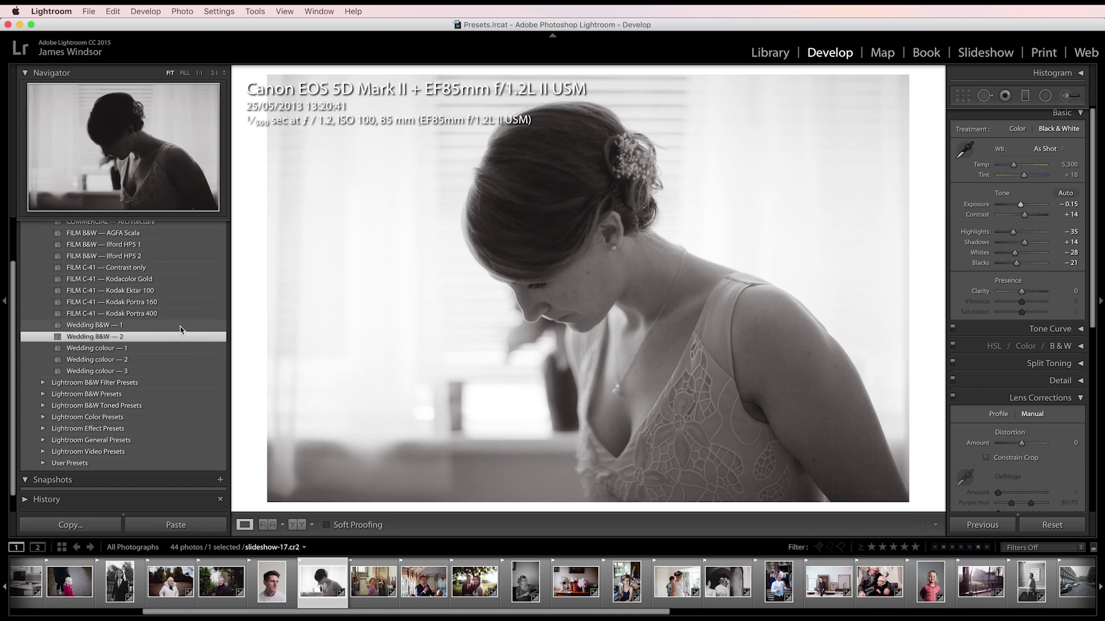
{"action": "left_click", "coordinate": [180, 328]}
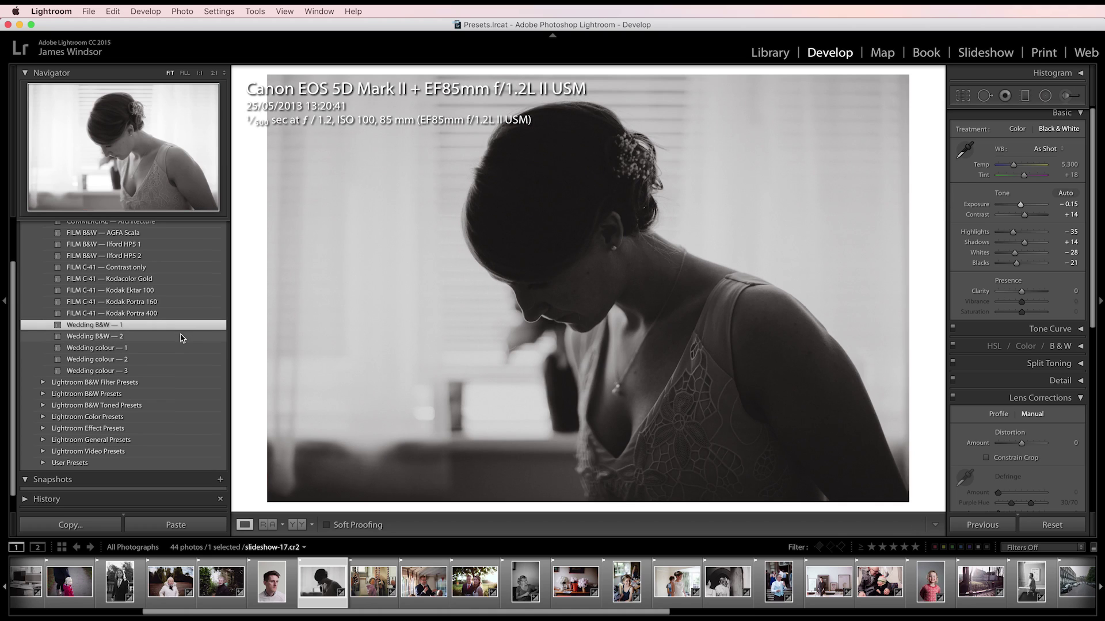
{"action": "left_click", "coordinate": [180, 337]}
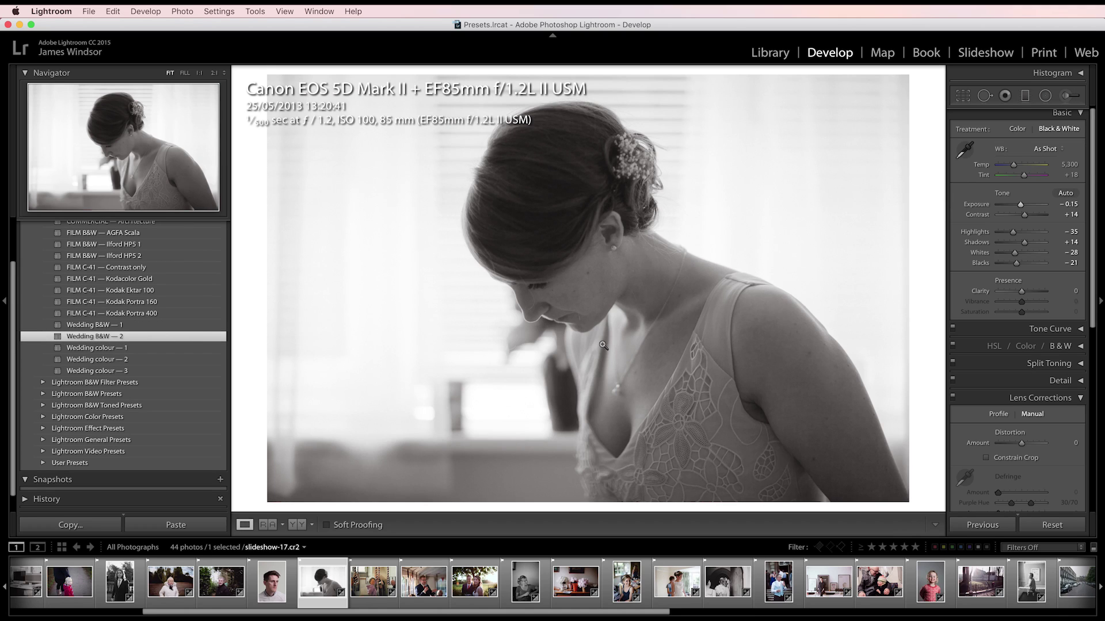
- Settle on Wedding colour — 2 with Exposure +1.05, Blacks −18 and Temp cooled to 5,044
{"action": "left_click", "coordinate": [145, 360]}
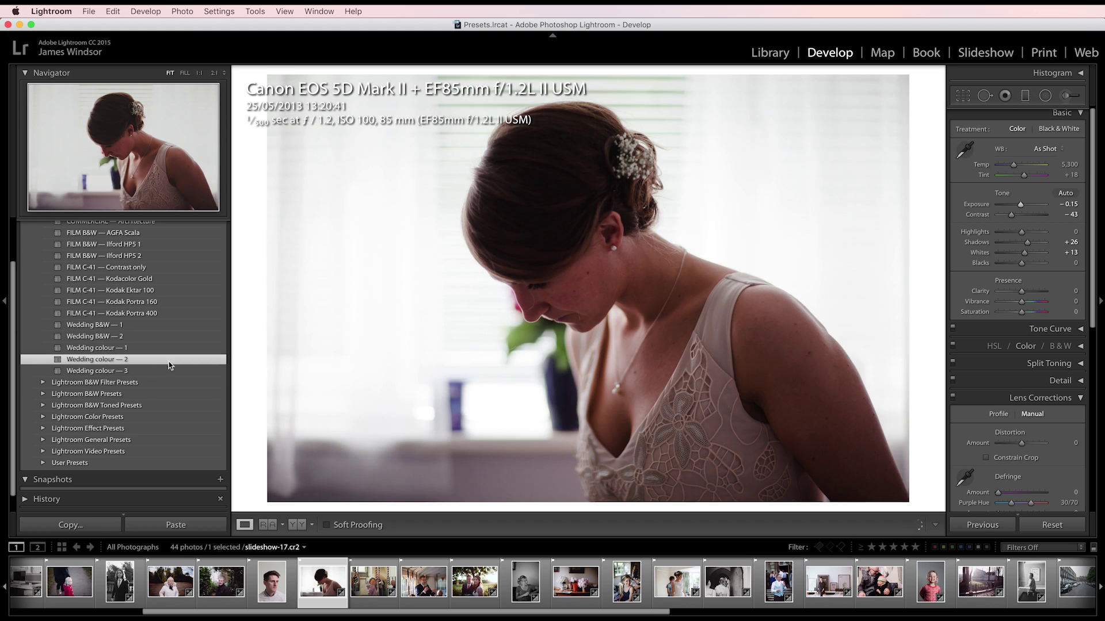
{"action": "left_click_drag", "start_coordinate": [1021, 204], "coordinate": [1026, 205]}
{"action": "left_click_drag", "start_coordinate": [1021, 263], "coordinate": [1018, 264]}
{"action": "left_click_drag", "start_coordinate": [1013, 165], "coordinate": [1021, 176]}
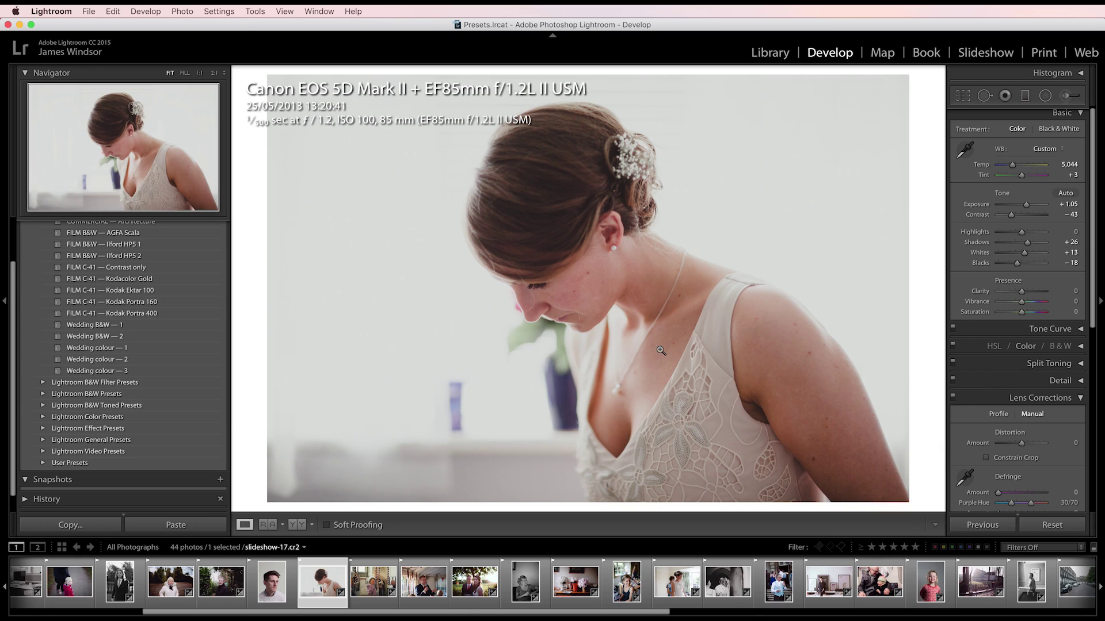
- Scroll the presets list and filmstrip to find the speech photo
{"action": "scroll", "coordinate": [1003, 587], "scroll_direction": "down", "scroll_amount": 10}
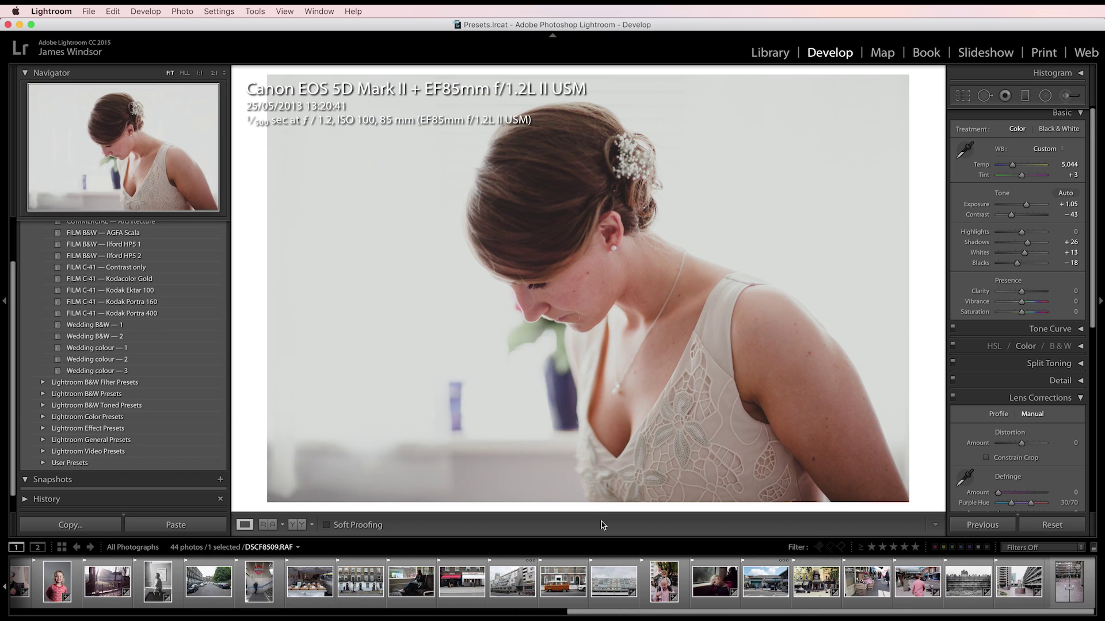
{"action": "scroll", "coordinate": [155, 351], "scroll_direction": "up", "scroll_amount": 2}
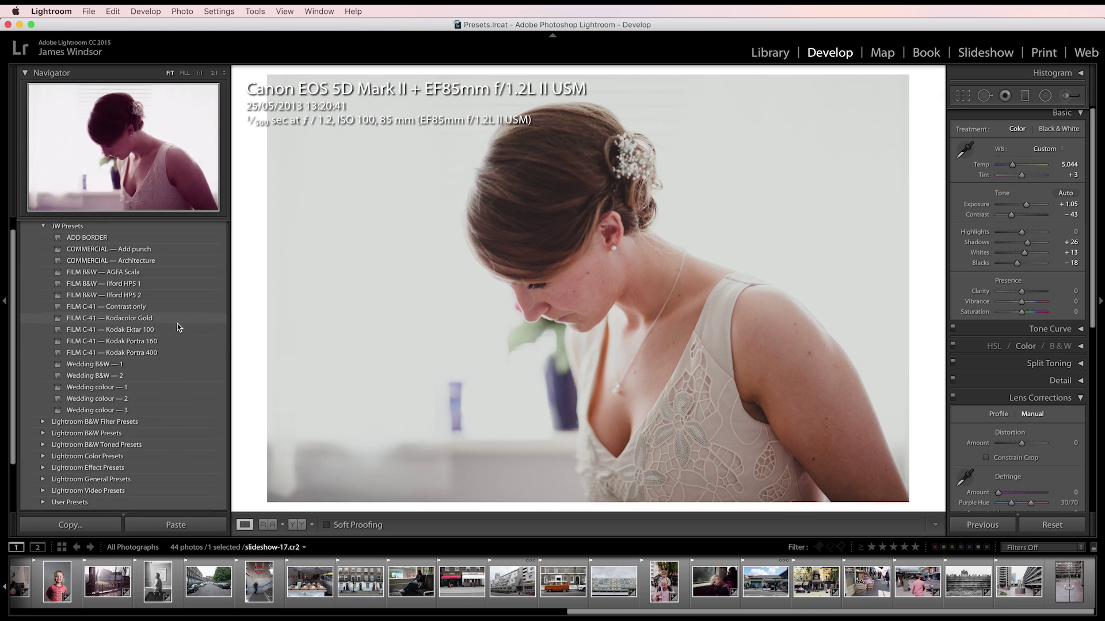
{"action": "scroll", "coordinate": [148, 287], "scroll_direction": "up", "scroll_amount": 1}
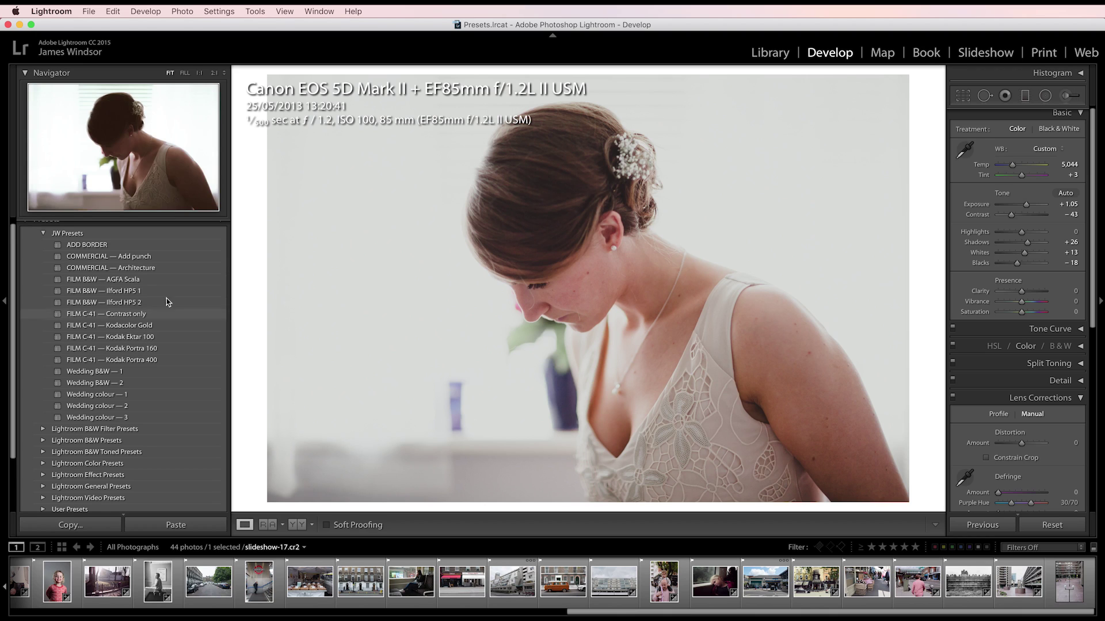
{"action": "scroll", "coordinate": [403, 587], "scroll_direction": "up", "scroll_amount": 1}
{"action": "scroll", "coordinate": [403, 587], "scroll_direction": "up", "scroll_amount": 15}
{"action": "scroll", "coordinate": [400, 587], "scroll_direction": "up", "scroll_amount": 1}
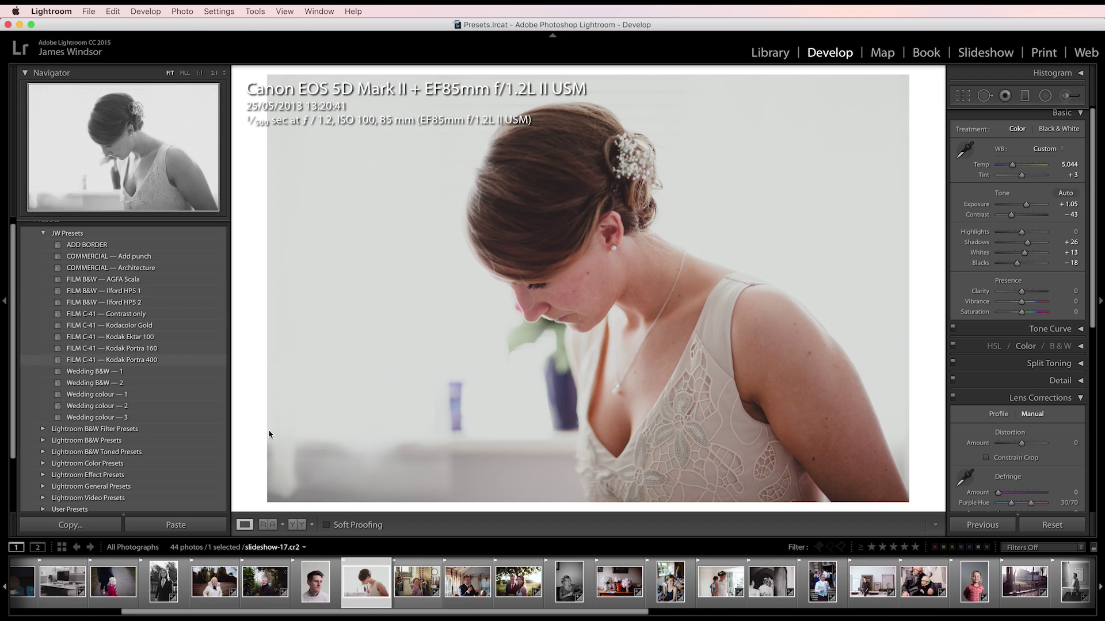
- Open the speech photo and apply Wedding colour — 1 with Exposure +0.45 and Temp 3,768
{"action": "left_click", "coordinate": [467, 586]}
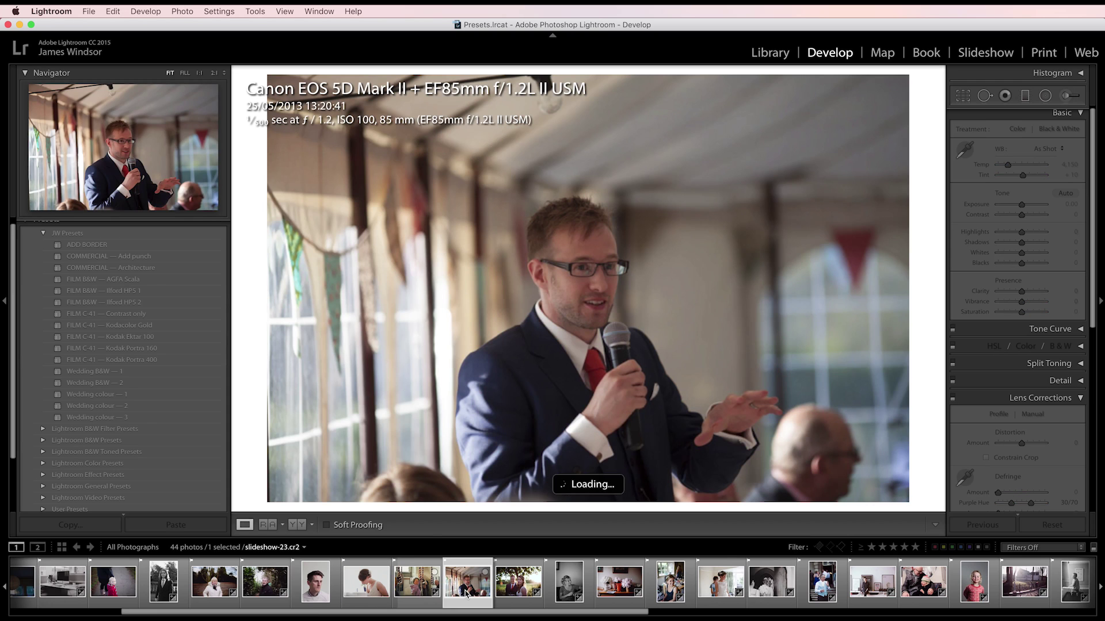
{"action": "left_click", "coordinate": [155, 400]}
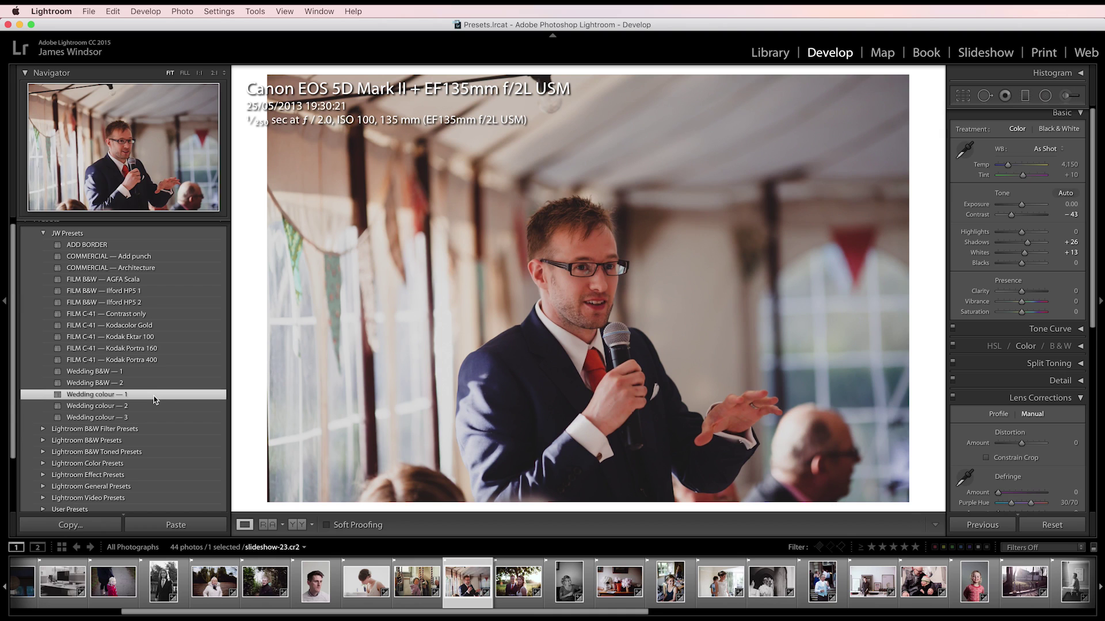
{"action": "left_click_drag", "start_coordinate": [1021, 205], "coordinate": [1023, 204]}
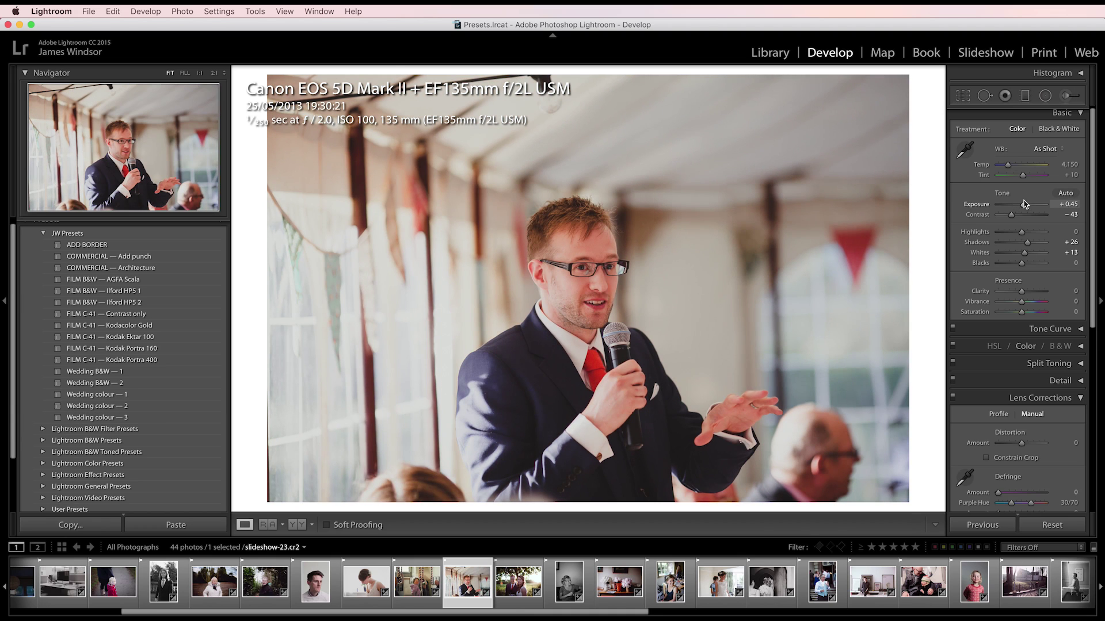
{"action": "left_click_drag", "start_coordinate": [1007, 166], "coordinate": [1007, 168]}
- Darken the area around the speaker with a −1.14 exposure radial filter
{"action": "left_click", "coordinate": [1045, 94]}
{"action": "left_click_drag", "start_coordinate": [589, 264], "coordinate": [790, 463]}
{"action": "left_click_drag", "start_coordinate": [1019, 173], "coordinate": [1018, 175]}
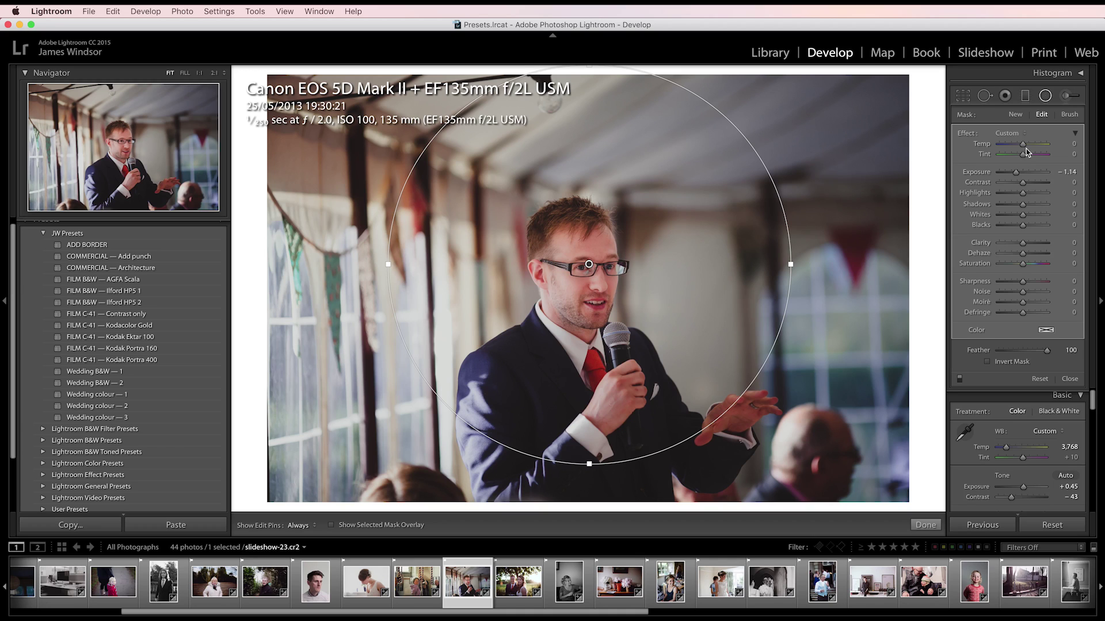
{"action": "left_click", "coordinate": [1045, 99]}
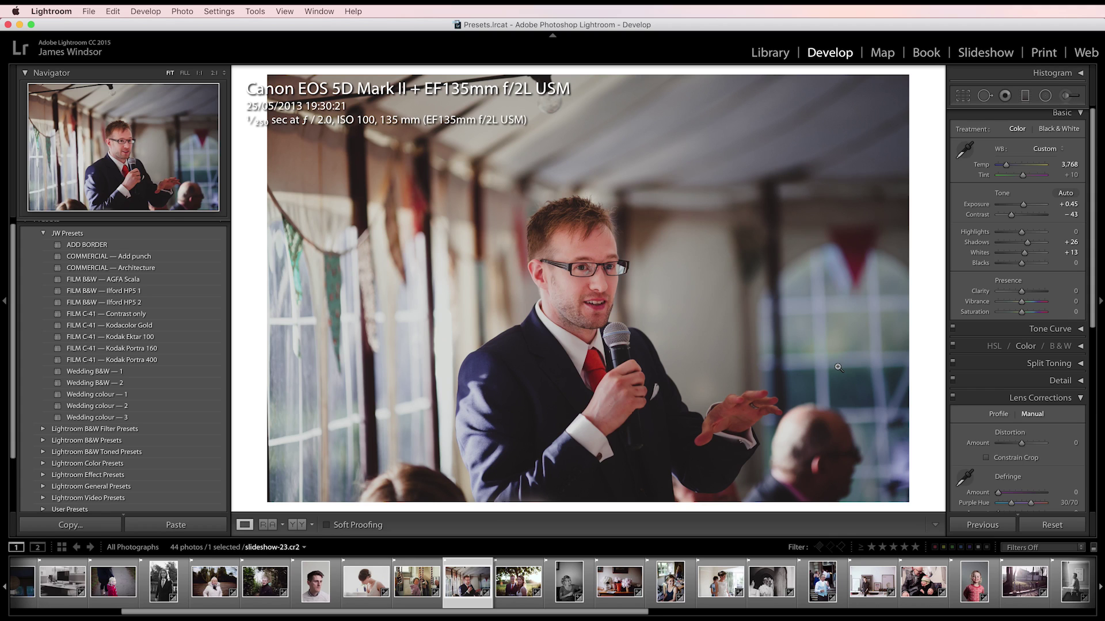
{"action": "key", "text": "backslash"}
{"action": "key", "text": "backslash"}
{"action": "key", "text": "backslash"}
{"action": "key", "text": "backslash"}
{"action": "key", "text": "backslash"}
{"action": "key", "text": "backslash"}
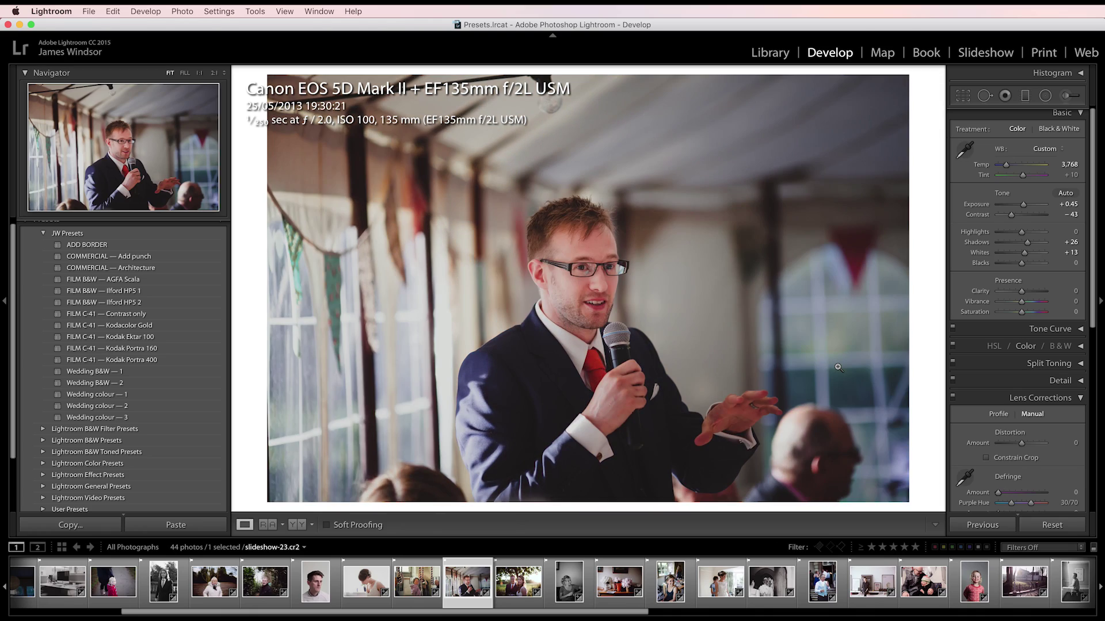